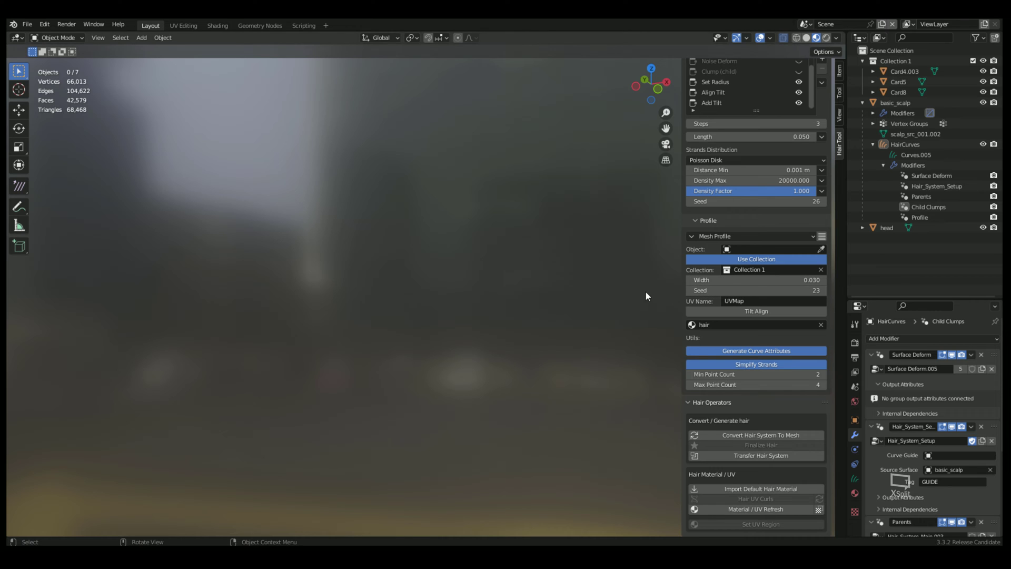
Examine the hair system's Mesh Profile settings and the card meshes in Collection 1 that they use.
scroll(758, 243, "up", 3)
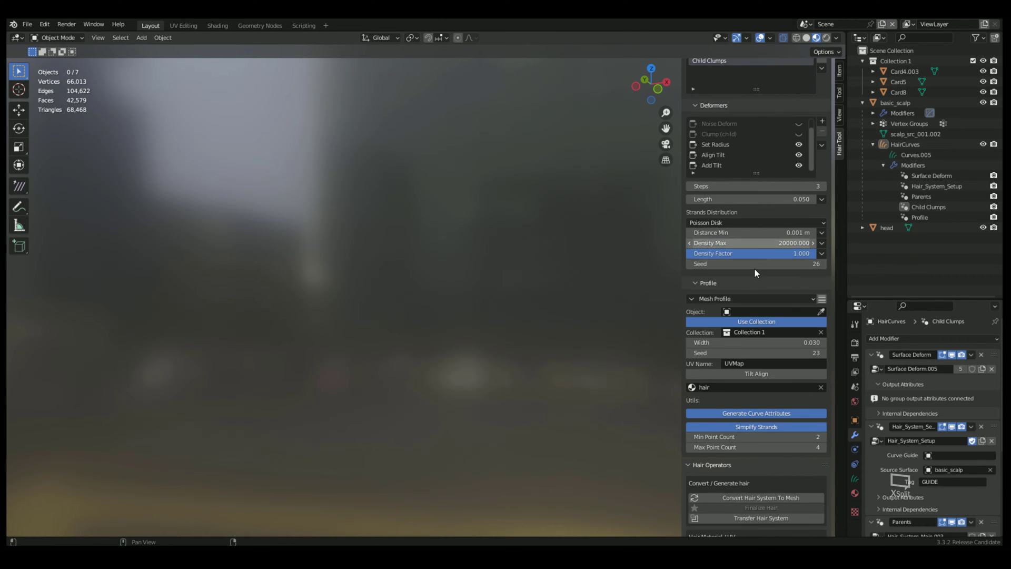
scroll(755, 267, "down", 3)
scroll(738, 268, "up", 3)
scroll(738, 263, "down", 3)
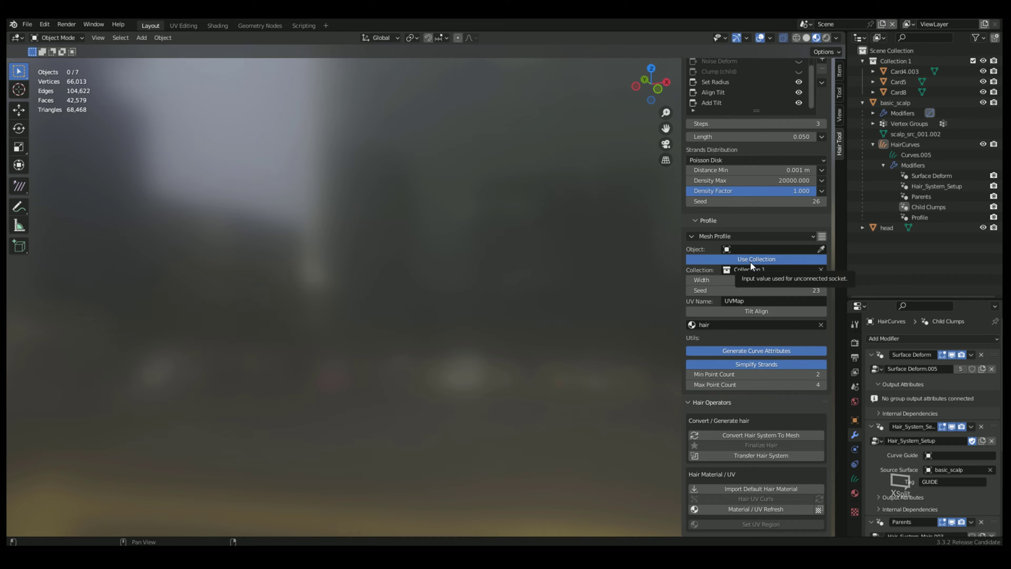
left_click(863, 102)
left_click(899, 61)
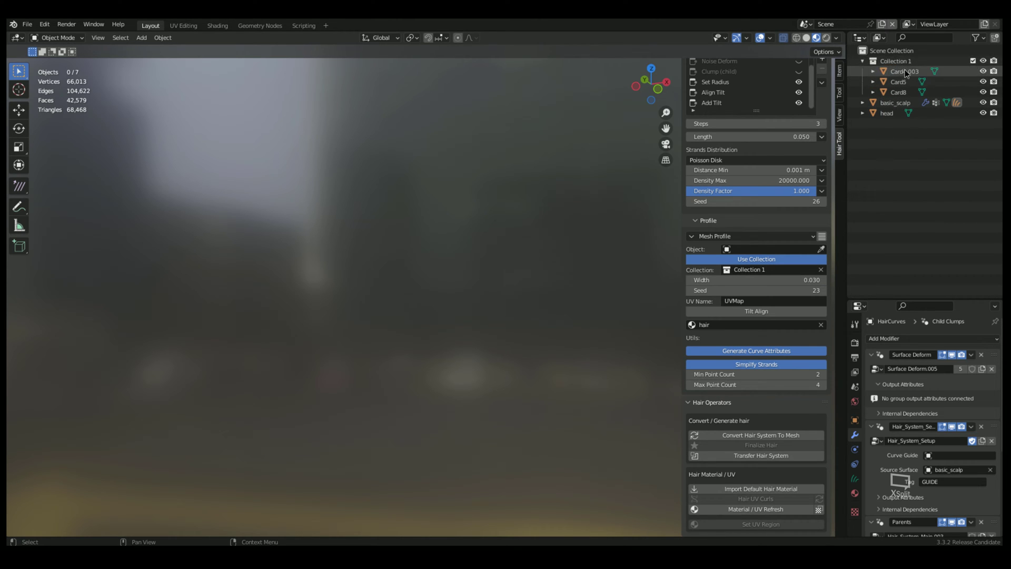
left_click(900, 80)
left_click(899, 92)
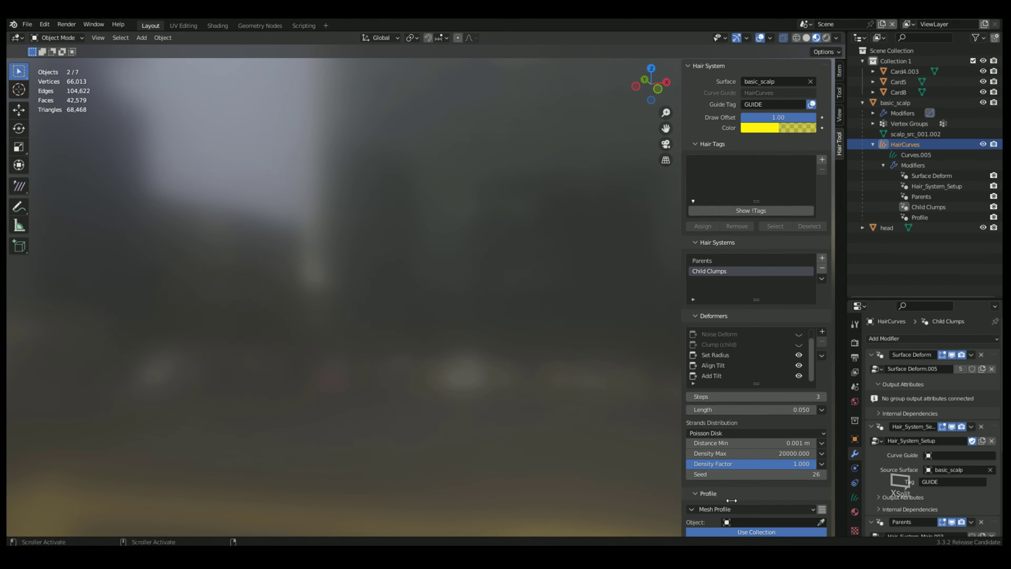
scroll(731, 495, "down", 14)
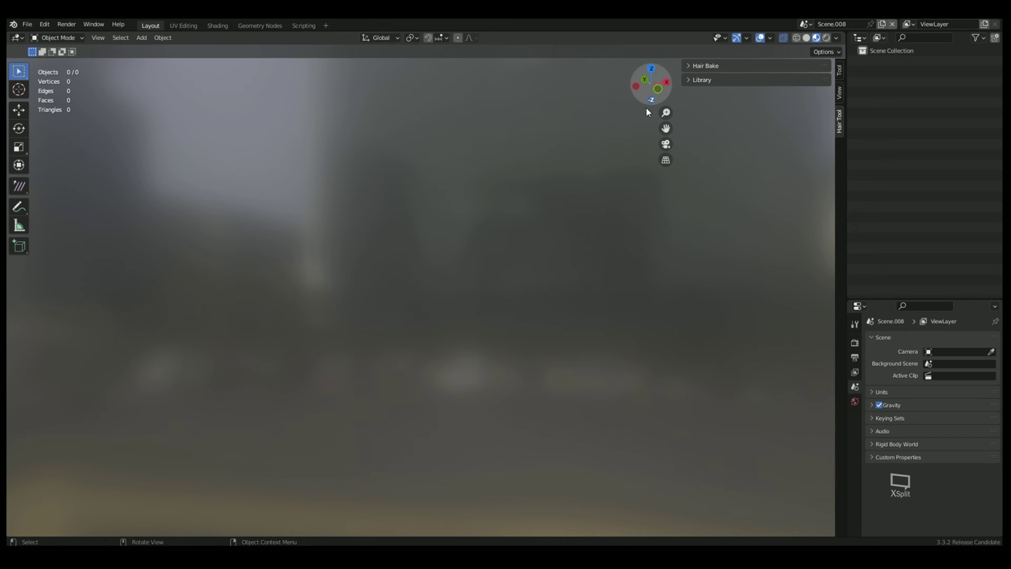
Add a mesh plane in the empty scene and rotate it 90° so that it stands upright.
key("shift+a")
mouse_move(497, 261)
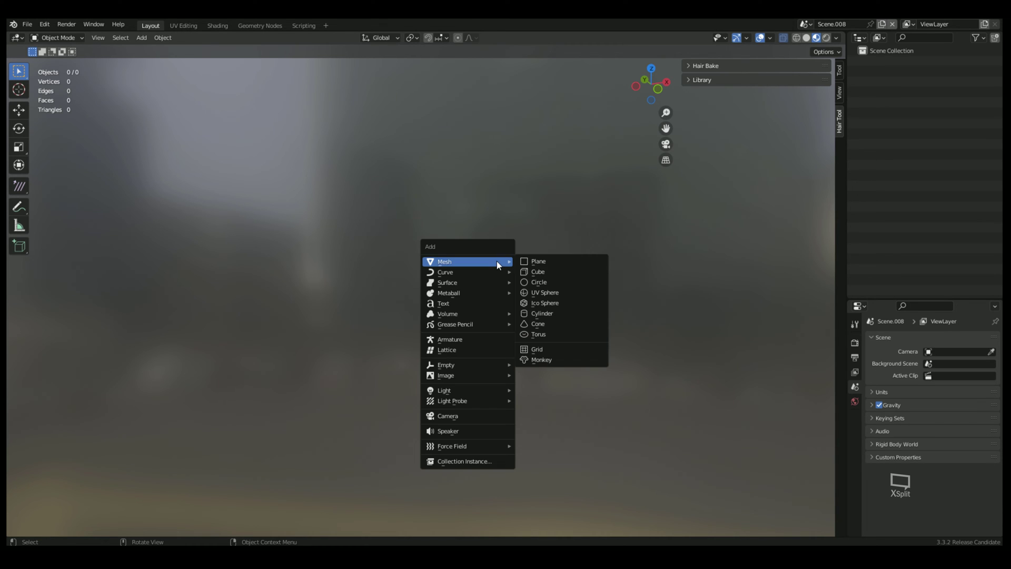
left_click(561, 266)
middle_click_drag(469, 347, 567, 374)
key("r")
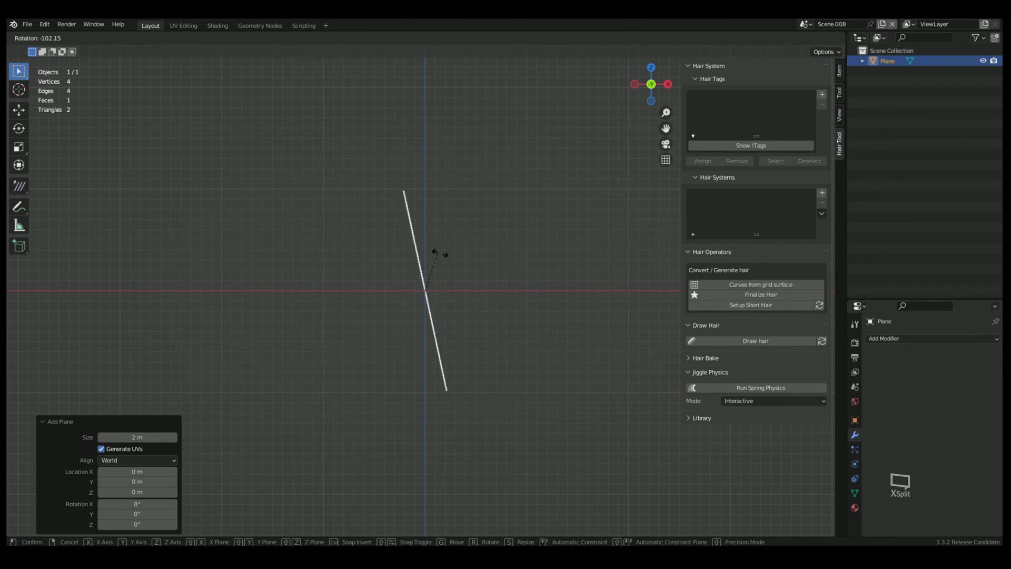
left_click(445, 257)
left_click(144, 479)
type("90")
key("Return")
Scale the upright plane along the global Y axis to about 0.245, making a narrow vertical strip.
middle_click_drag(278, 399, 552, 356)
key("s")
key("x")
key("z")
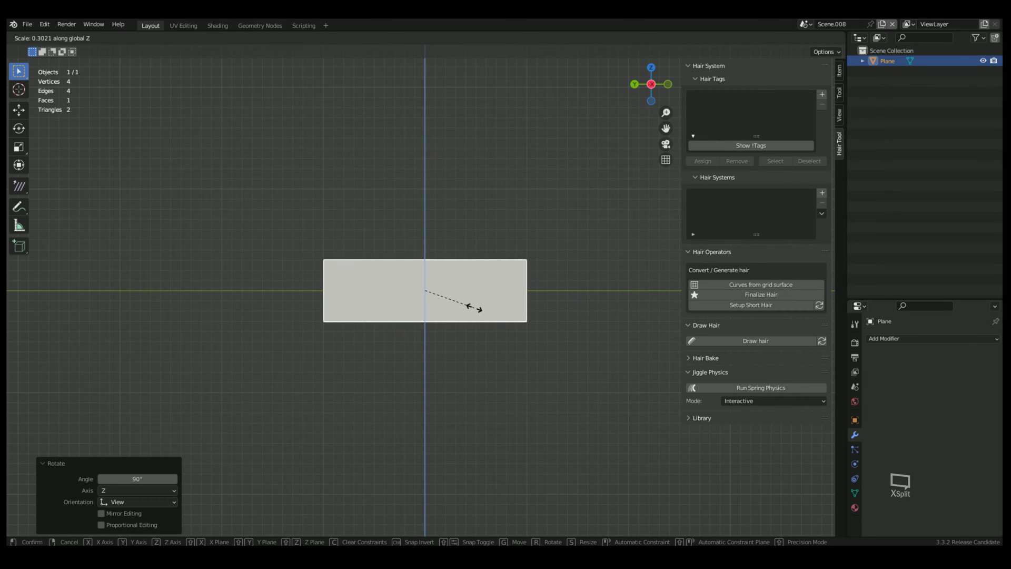
key("y")
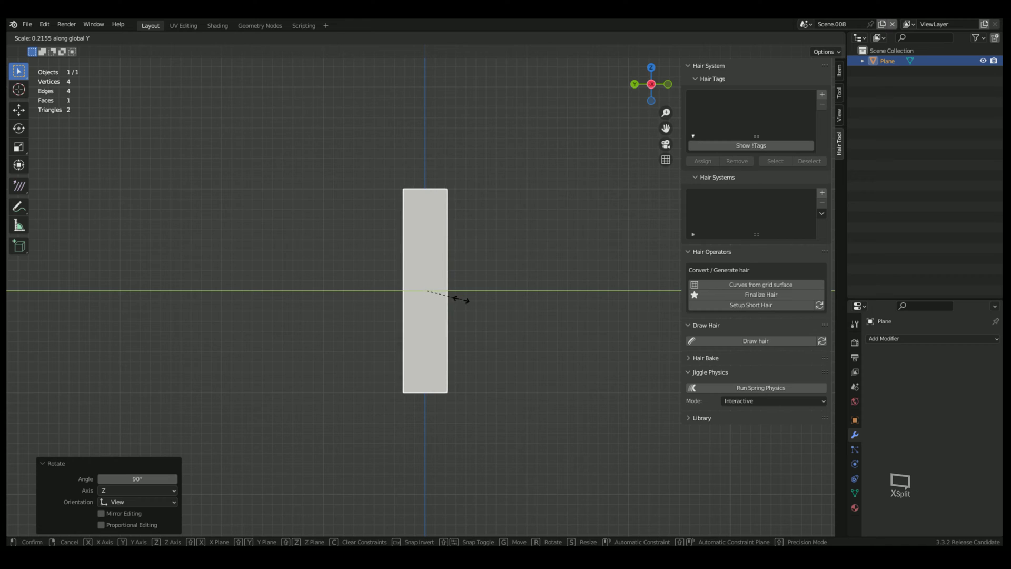
left_click(467, 301)
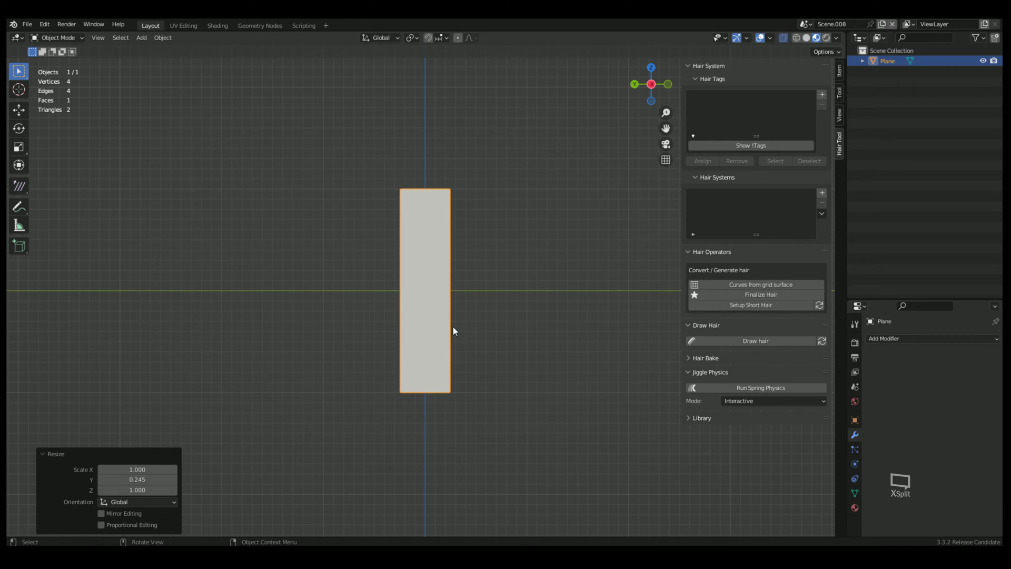
Move the strip up about 1.035 m so that its bottom edge sits near the ground line.
scroll(421, 289, "down", 3)
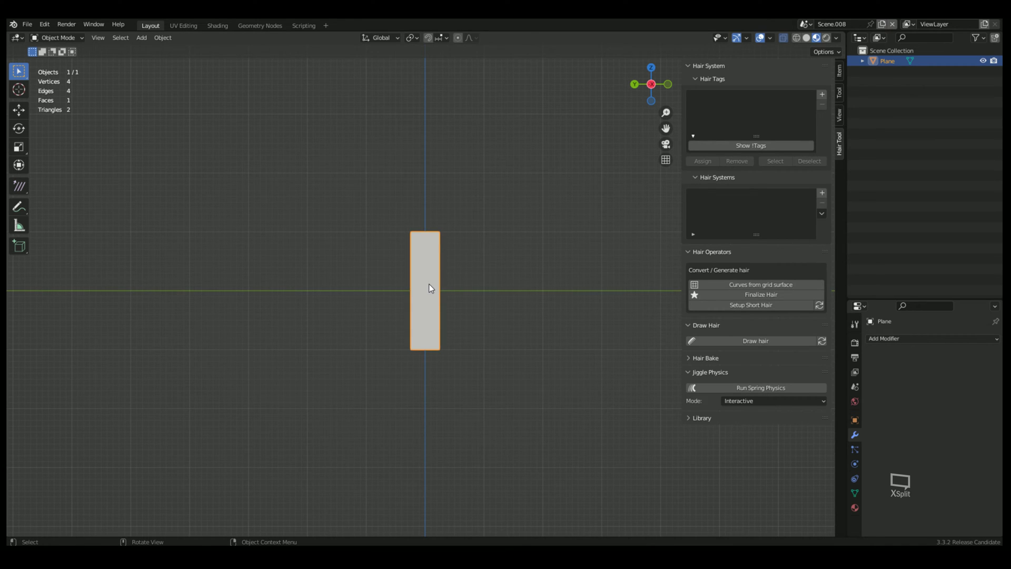
key("g")
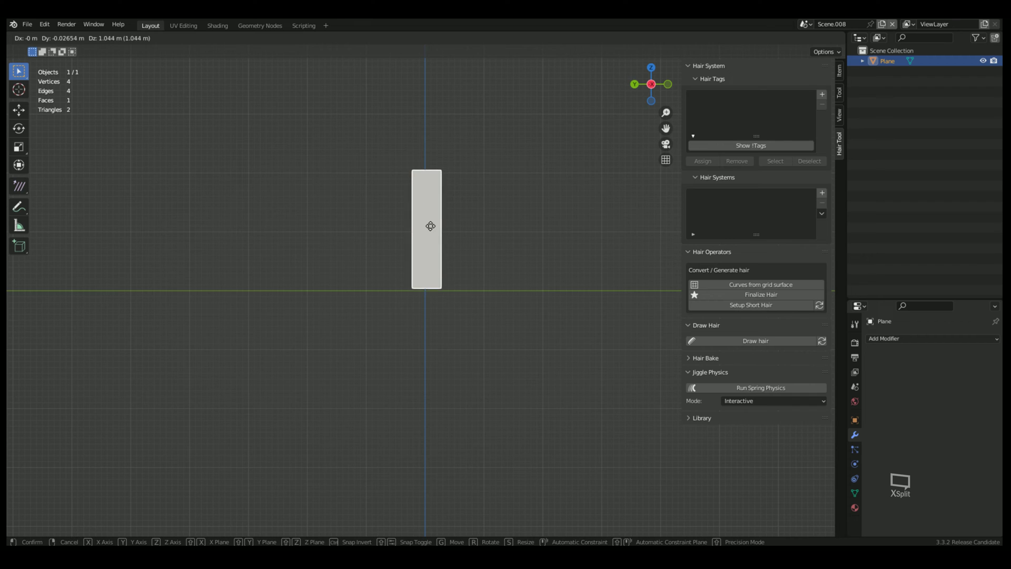
left_click(437, 224)
scroll(437, 223, "up", 2)
key("KP_Decimal")
scroll(438, 223, "down", 2)
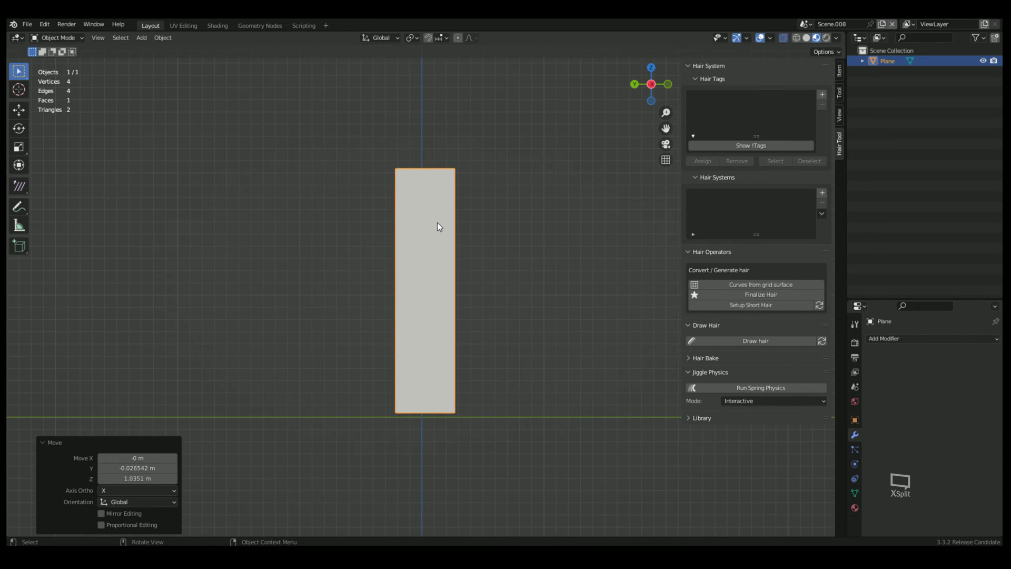
Divide the strip's height with six evenly spaced horizontal loop cuts and return to Object Mode.
left_click(58, 38)
left_click(58, 61)
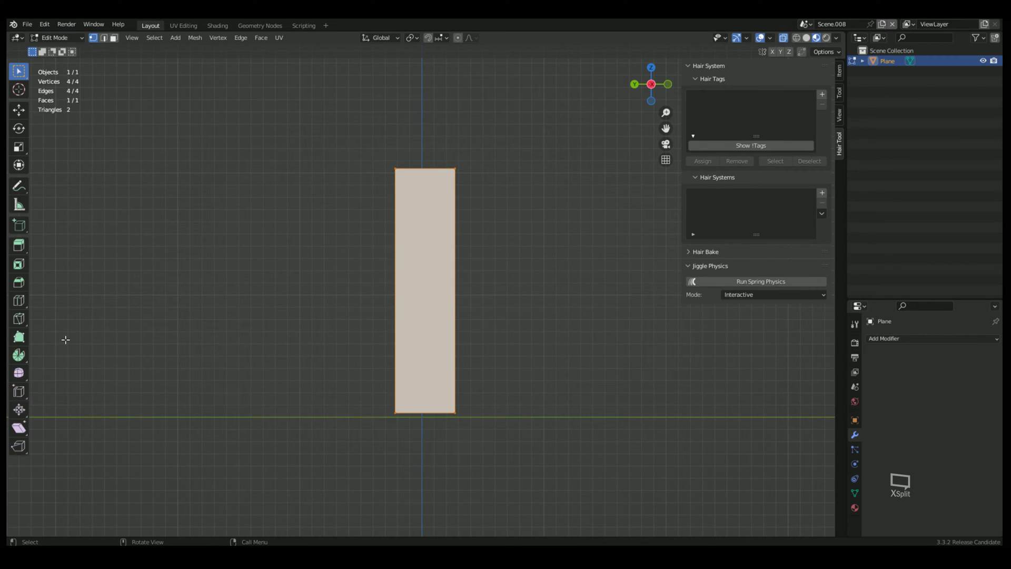
left_click(19, 300)
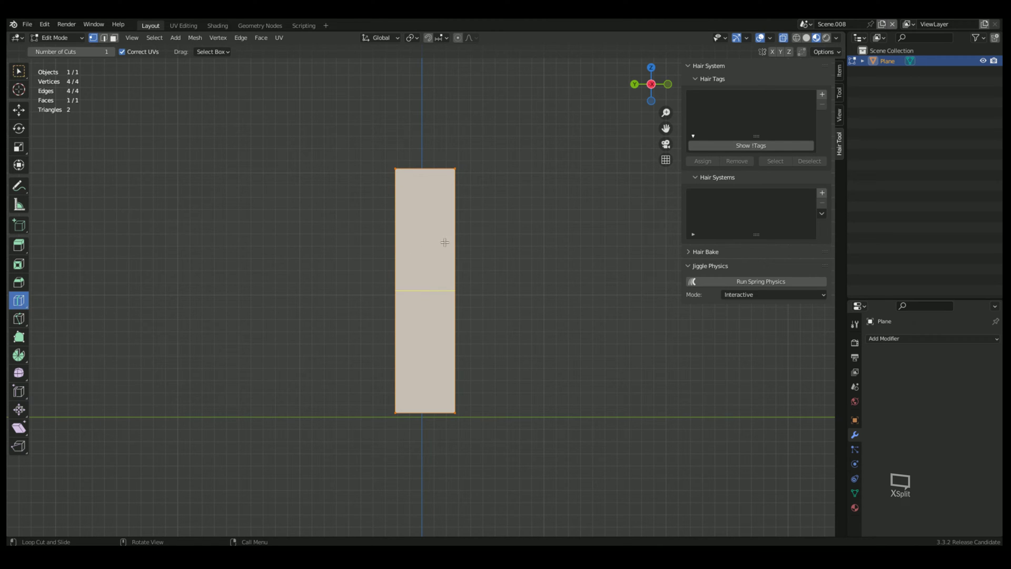
left_click(440, 245)
scroll(440, 245, "down", 3)
scroll(439, 245, "up", 3)
scroll(440, 245, "up", 2)
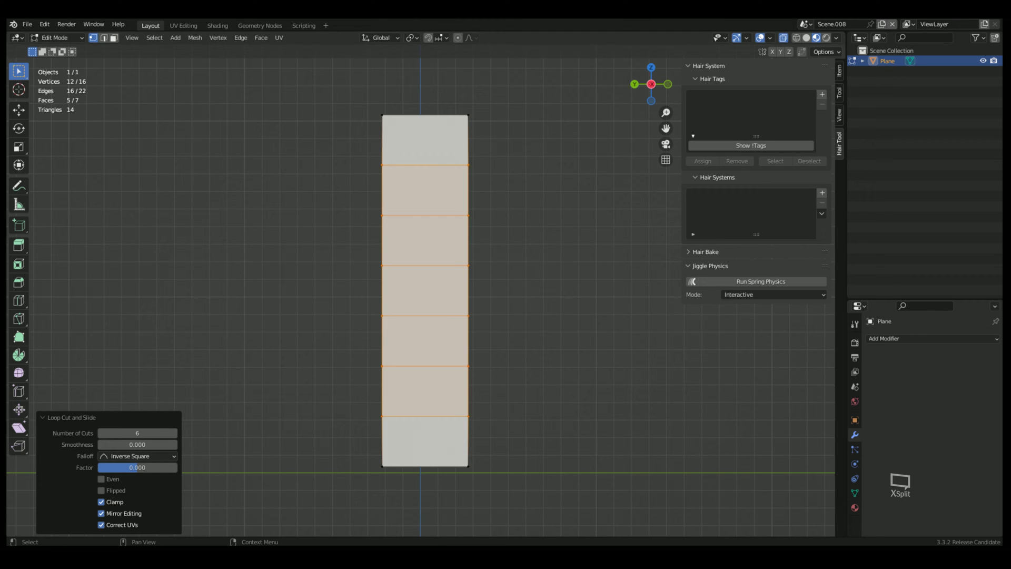
key("Tab")
Add the black-and-white hair strand texture to the scene as a reference image.
key("shift+a")
mouse_move(301, 200)
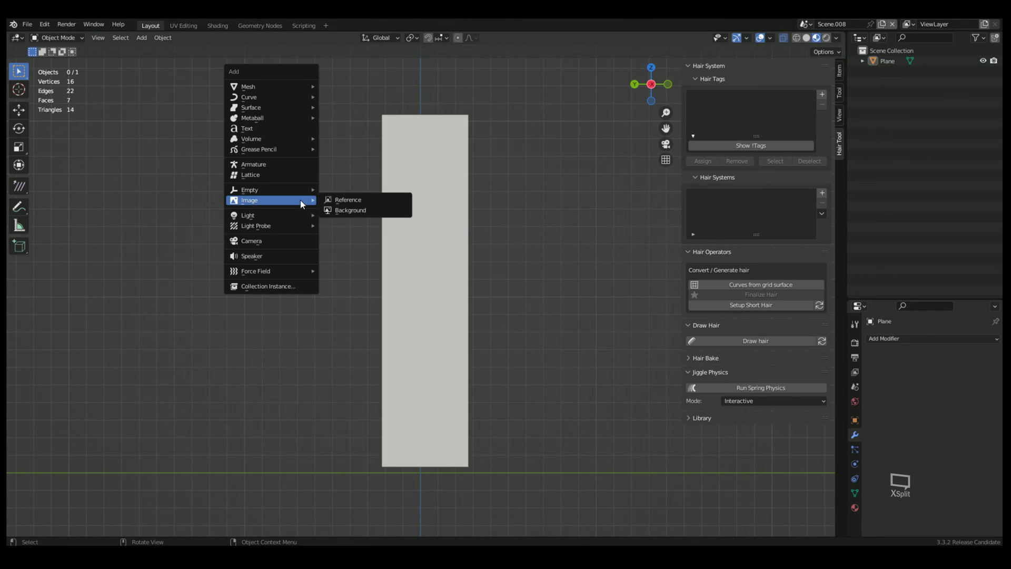
left_click(371, 199)
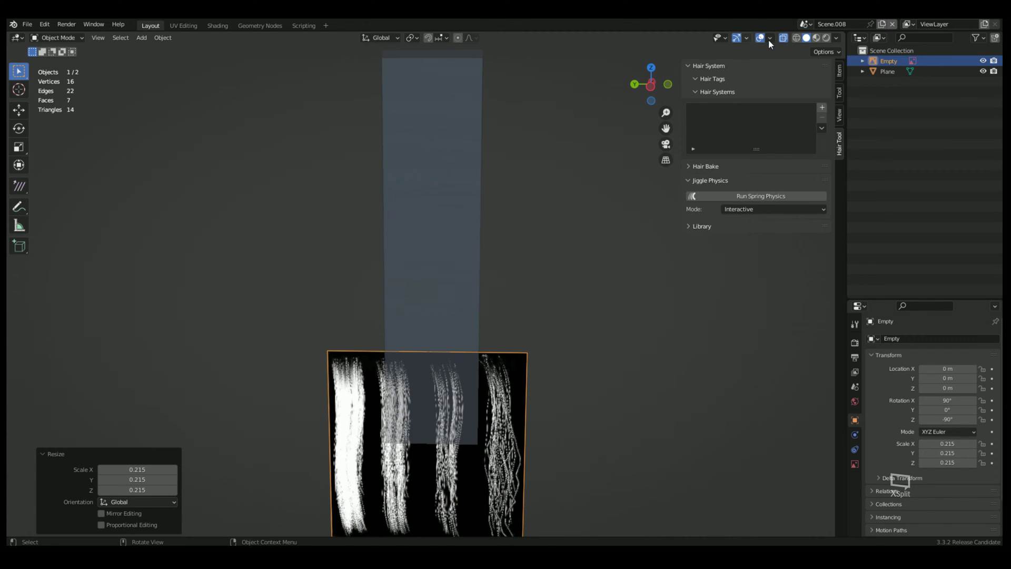
Select the plane and switch the viewport to Material Preview shading.
left_click(769, 39)
left_click(568, 356)
scroll(567, 354, "down", 1)
left_click(463, 203)
left_click(817, 37)
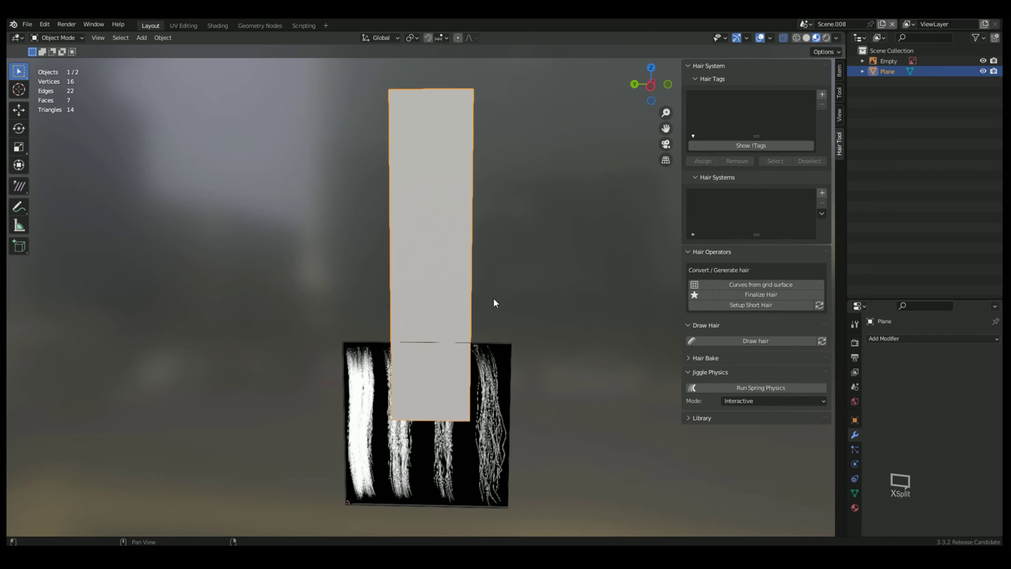
Move the reference image about -0.86 m in Y and 1.14 m in Z, and enlarge it to match the plane's height.
left_click(504, 379)
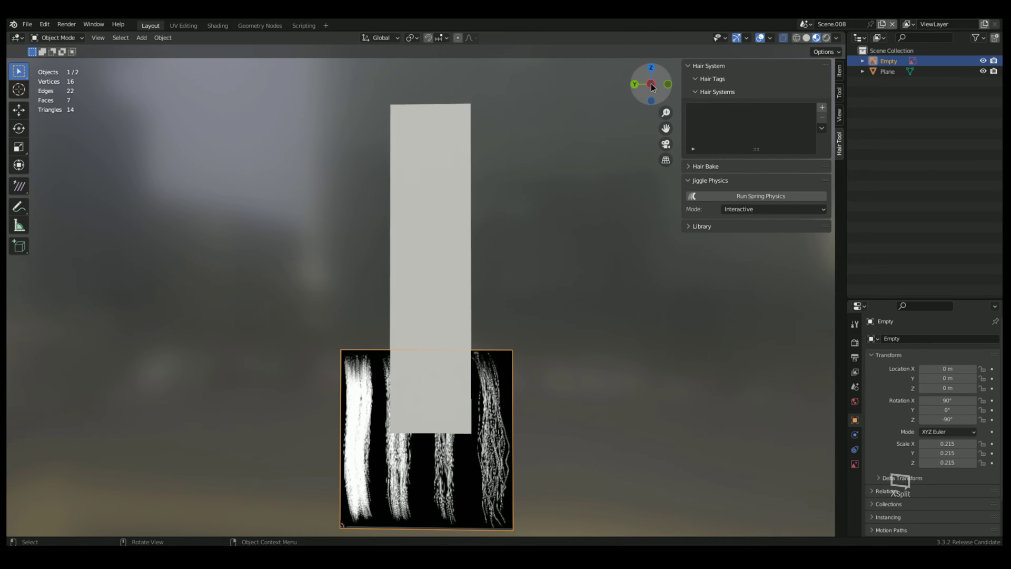
left_click(651, 85)
key("g")
left_click(574, 269)
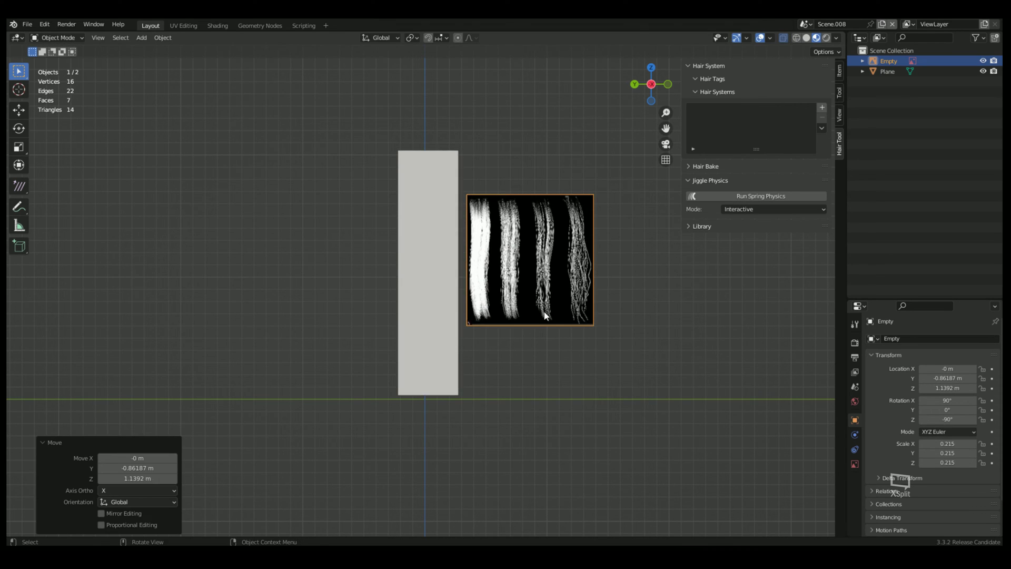
key("s")
left_click(425, 283)
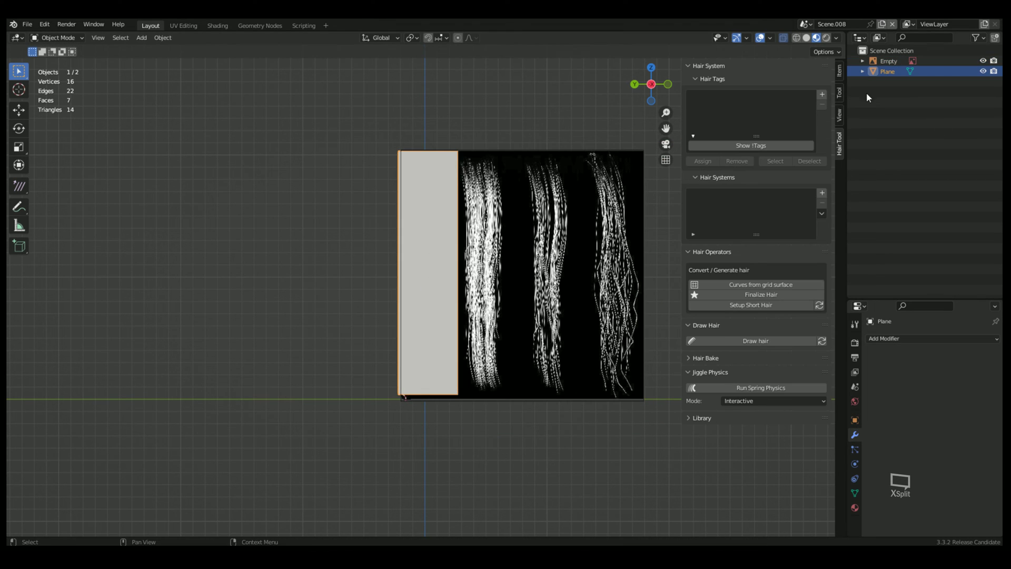
Set the plane's viewport display to Wire so the hair texture shows through it.
left_click(885, 70)
left_click(855, 420)
scroll(868, 474, "down", 6)
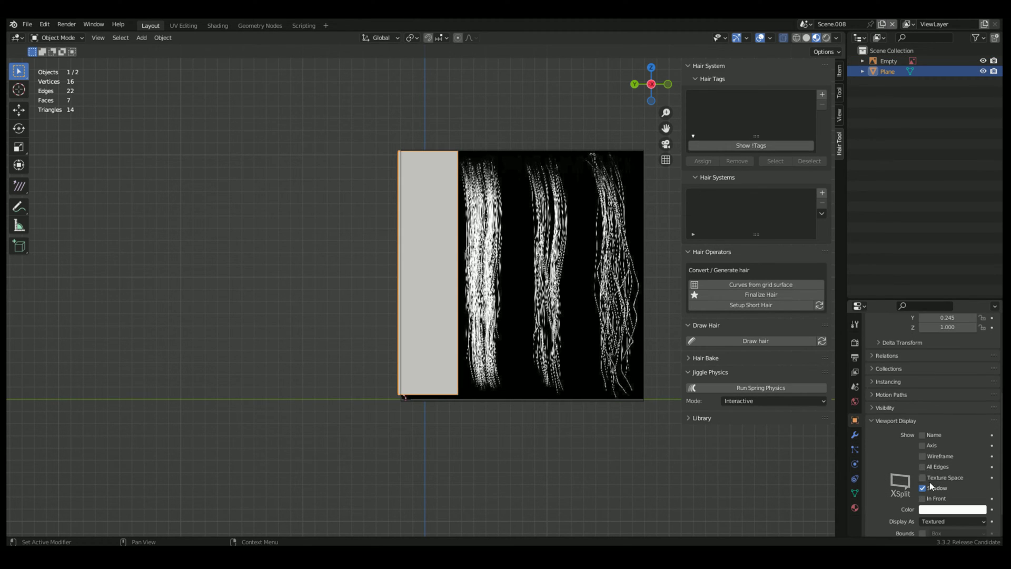
left_click(936, 522)
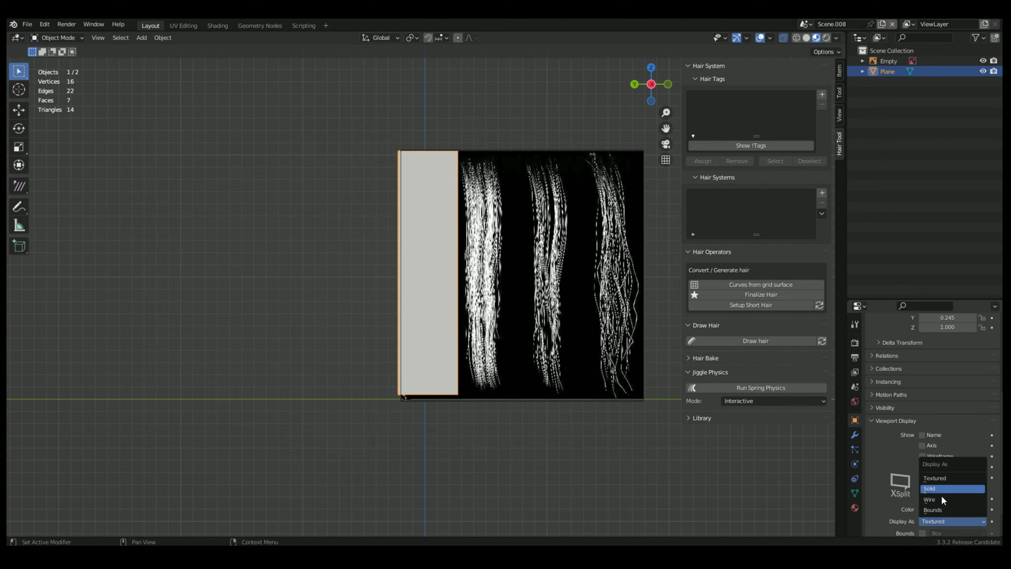
left_click(942, 501)
scroll(459, 242, "up", 2)
scroll(525, 271, "down", 1)
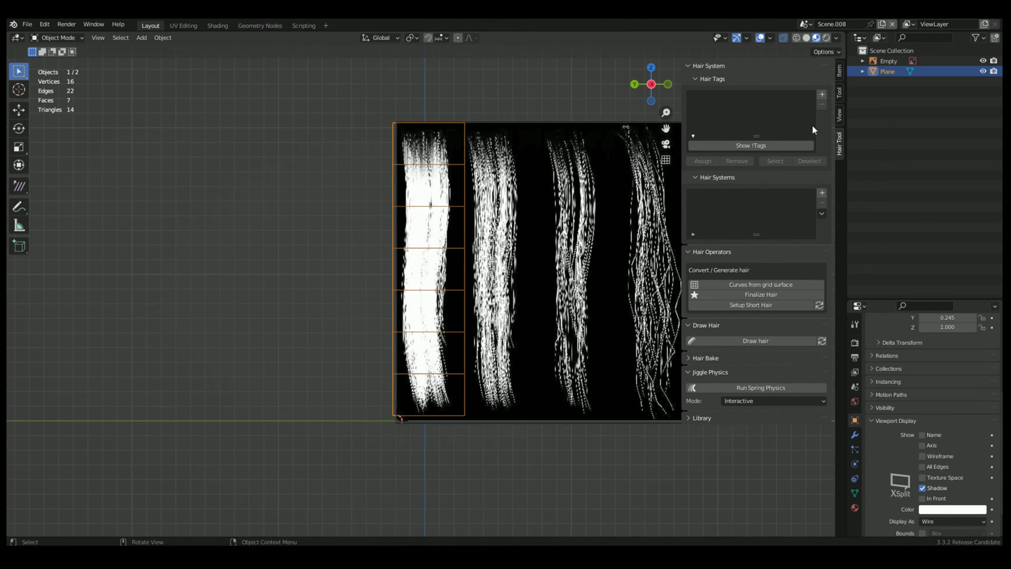
Scale the wire plane uniformly by about 0.965 and position it over the first hair strand in the reference.
key("g")
left_click(453, 289)
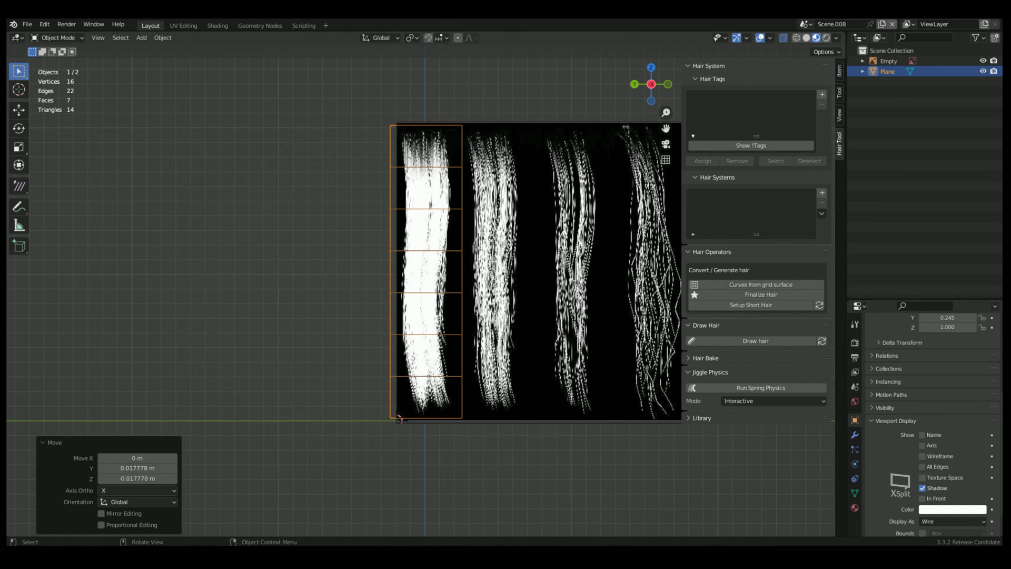
key("s")
left_click(499, 292)
key("g")
left_click(481, 301)
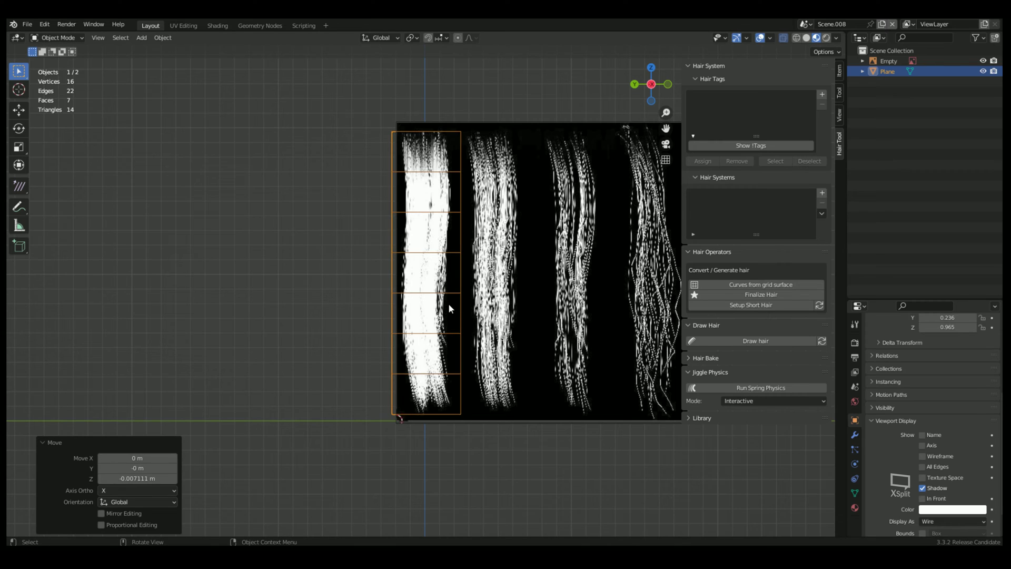
Fine-tune the plane's placement over the first strand with small moves in Y and Z.
key("g")
left_click(446, 306)
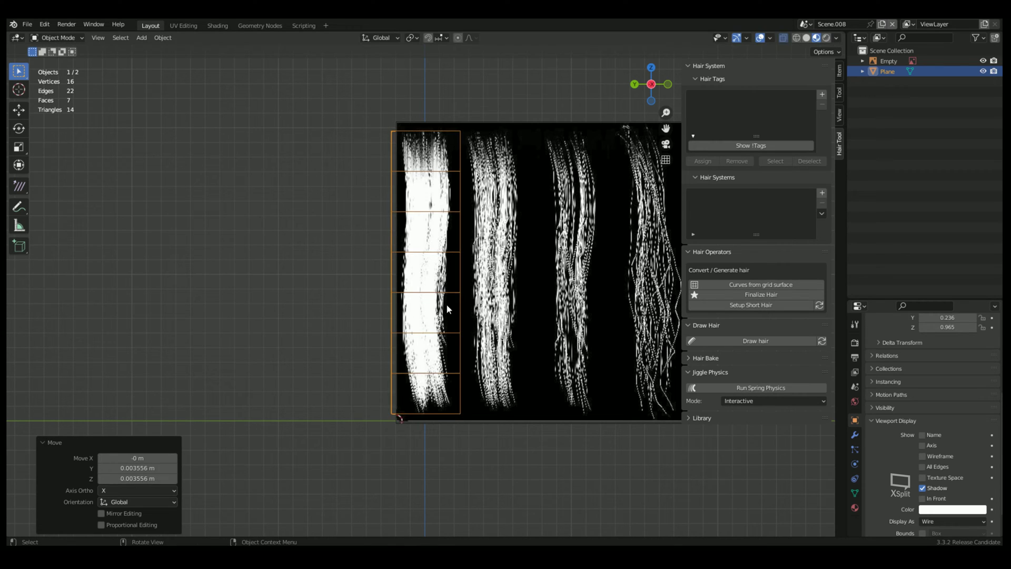
key("g")
key("y")
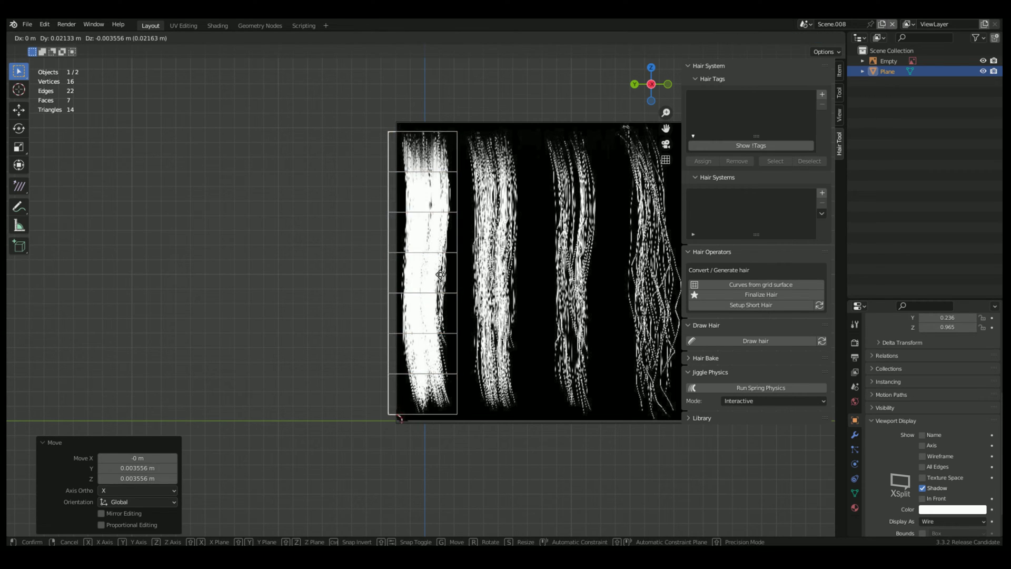
left_click(450, 296)
key("g")
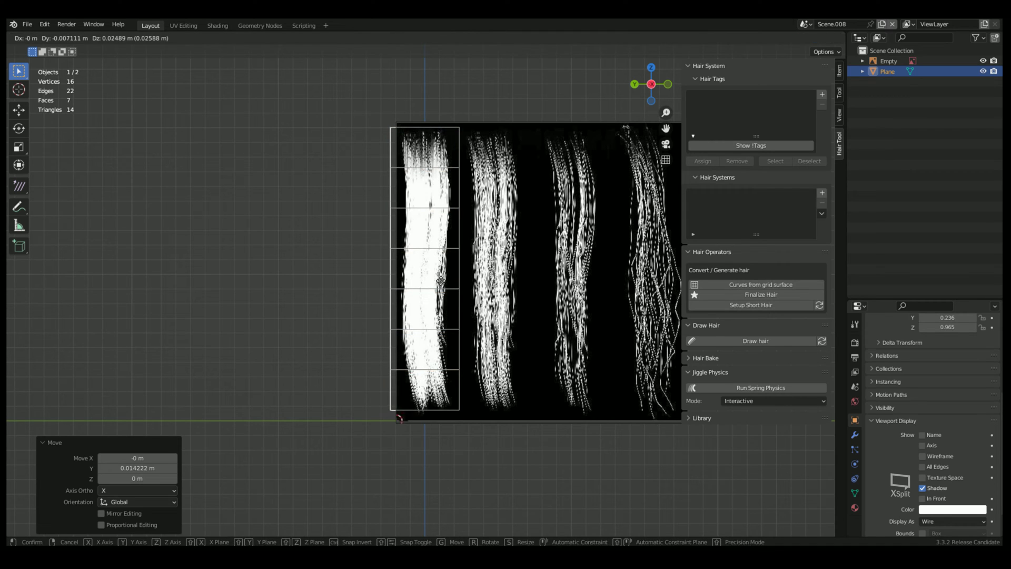
left_click(441, 287)
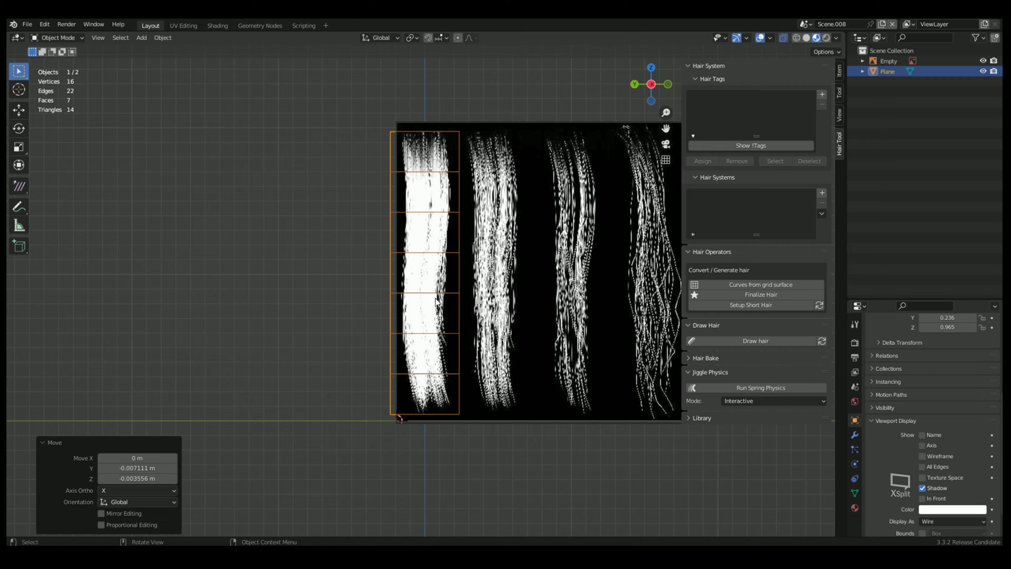
In Edit Mode, move the left-edge vertex of the topmost loop cut inward to the first strand's outline.
left_click(57, 37)
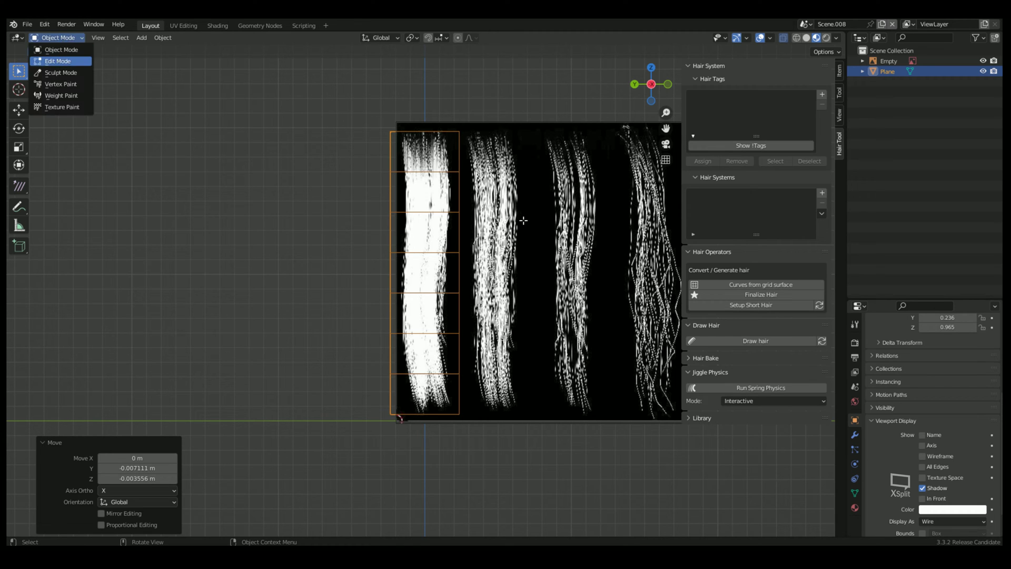
left_click(63, 60)
left_click(390, 171)
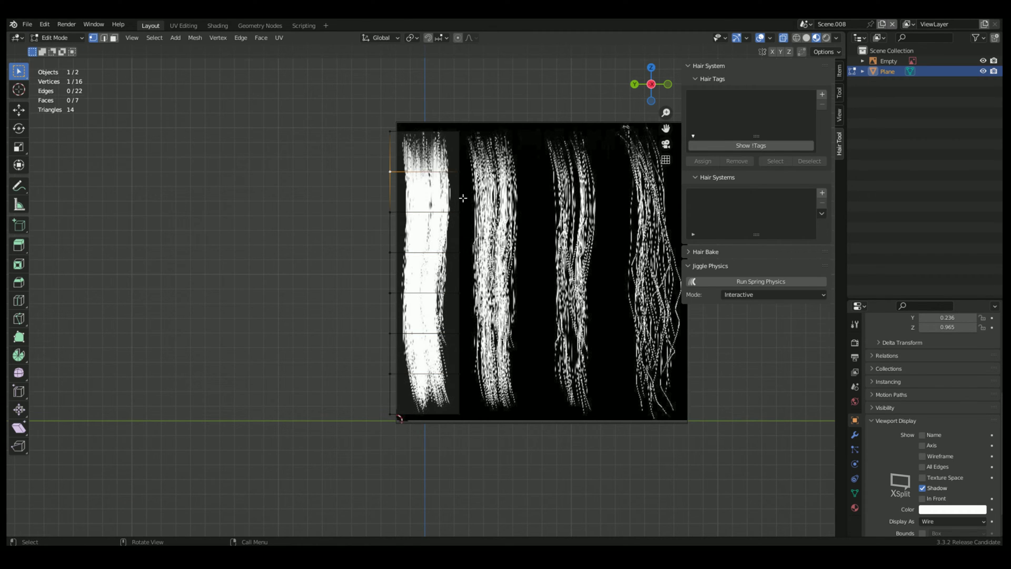
scroll(458, 200, "up", 3)
scroll(419, 117, "up", 3)
middle_click_drag(287, 233, 306, 374, "shift")
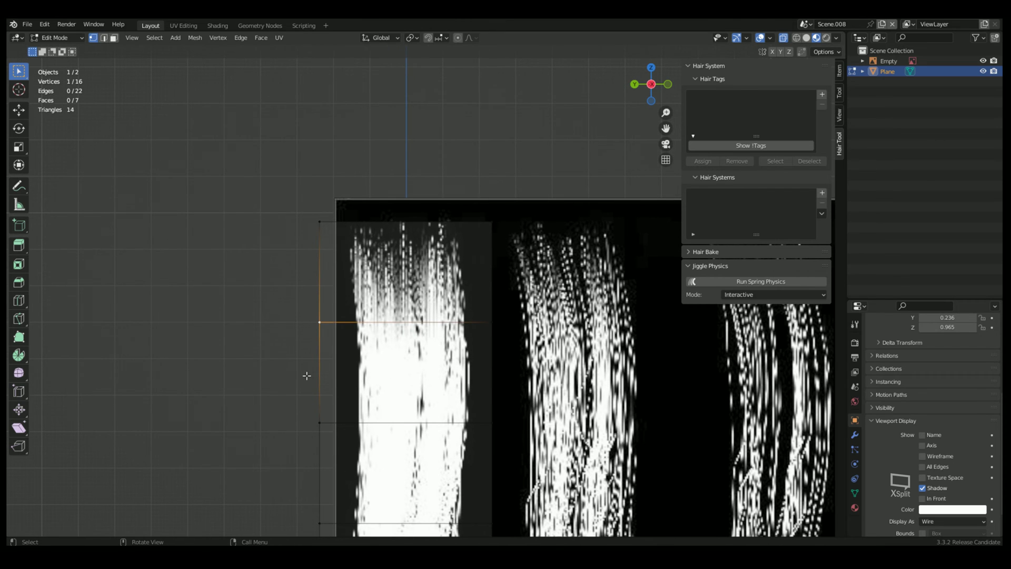
key("g")
left_click(345, 371)
Move the card's two top corner vertices inward to fit the tip of the first hair strand.
left_click(326, 224)
key("g")
left_click(358, 225)
left_click(490, 223)
key("g")
left_click(449, 221)
scroll(453, 263, "down", 1)
middle_click_drag(453, 274, 457, 172, "shift")
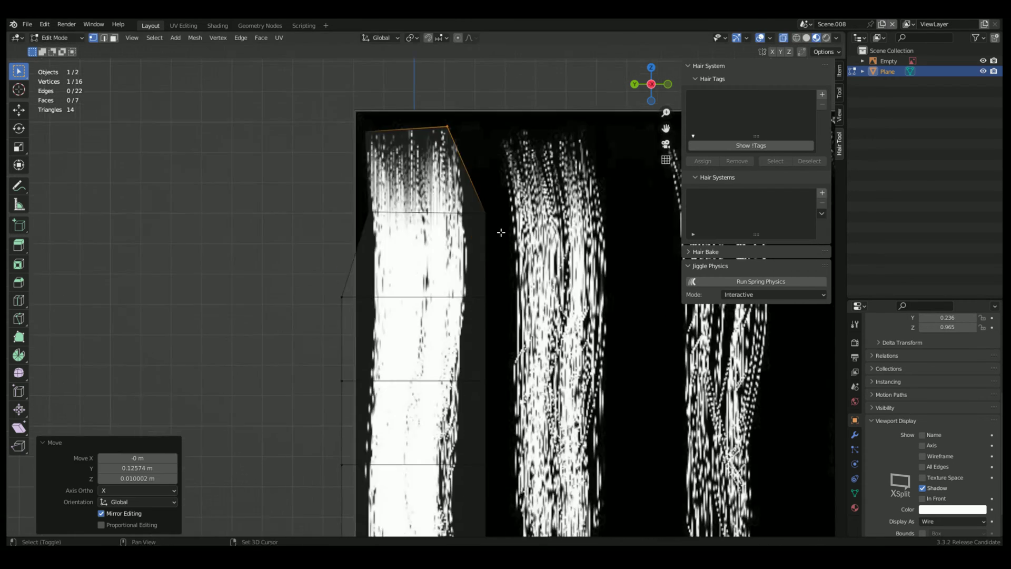
Move the first card's right-edge vertices inward to the first strand's outline, from the upper loops down to the lower end.
left_click(487, 213)
key("g")
left_click(515, 308)
key("g")
scroll(483, 326, "down", 1)
middle_click_drag(470, 375, 464, 250, "shift")
key("g")
left_click(483, 415)
key("g")
middle_click_drag(469, 447, 459, 333, "shift")
Move the first card's left-edge vertices inward one by one until they follow the first strand's outline.
left_click_drag(354, 414, 331, 391)
key("g")
left_click(377, 403)
left_click_drag(353, 343, 333, 320)
key("g")
middle_click_drag(372, 174, 378, 335, "shift")
key("g")
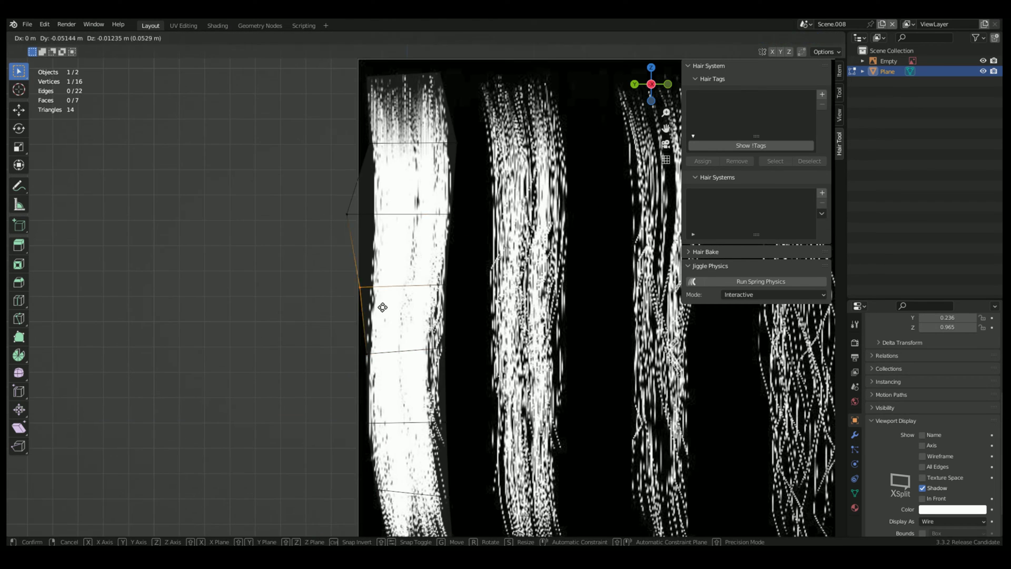
left_click(384, 145)
Adjust the first card's two top corner vertices to enclose the upper end of the strand, and return to Object Mode.
left_click(365, 74)
key("g")
left_click(362, 73)
left_click(442, 72)
key("g")
left_click(450, 73)
scroll(473, 194, "down", 2)
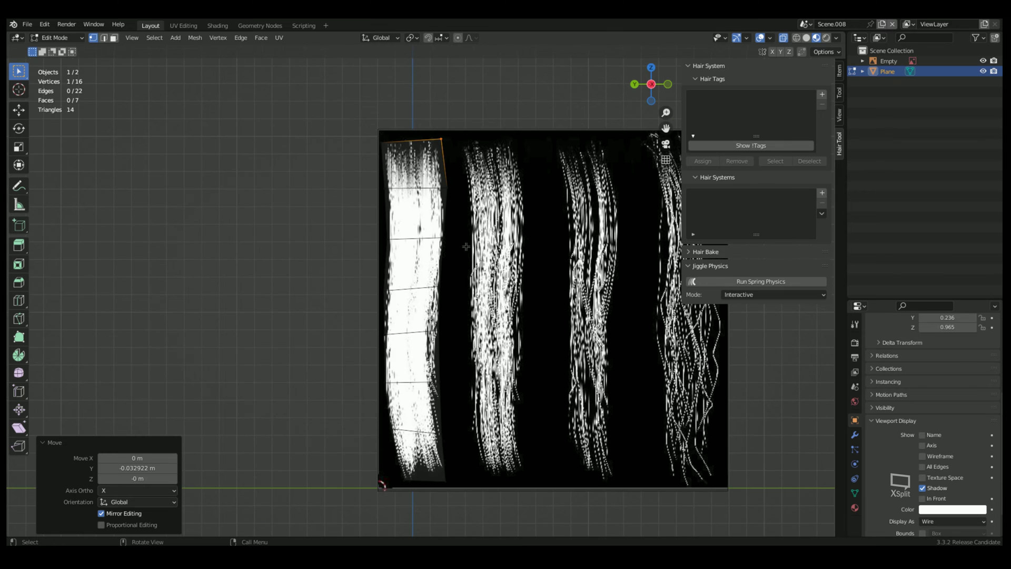
middle_click_drag(473, 266, 433, 250, "shift")
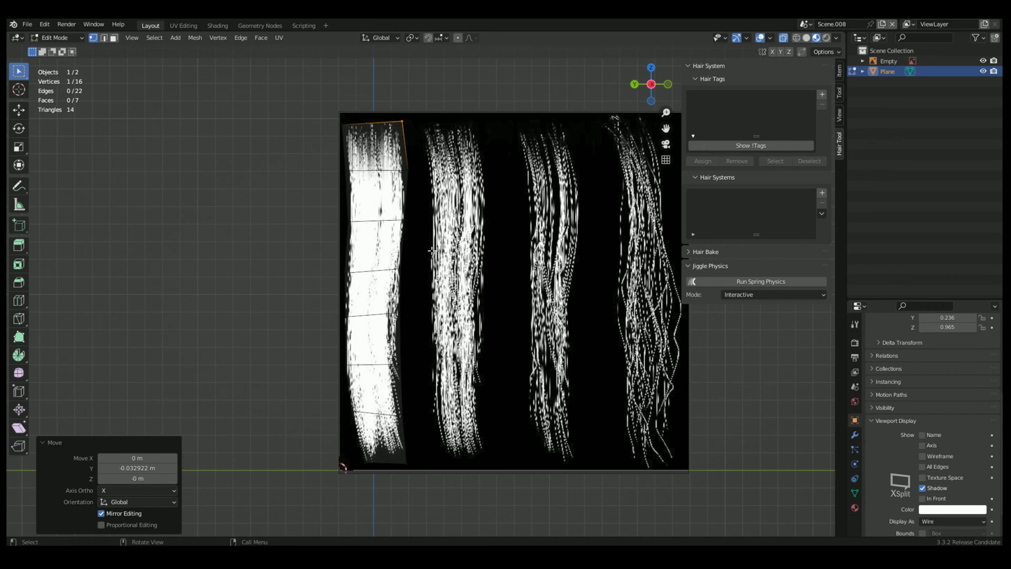
left_click(67, 40)
left_click(58, 50)
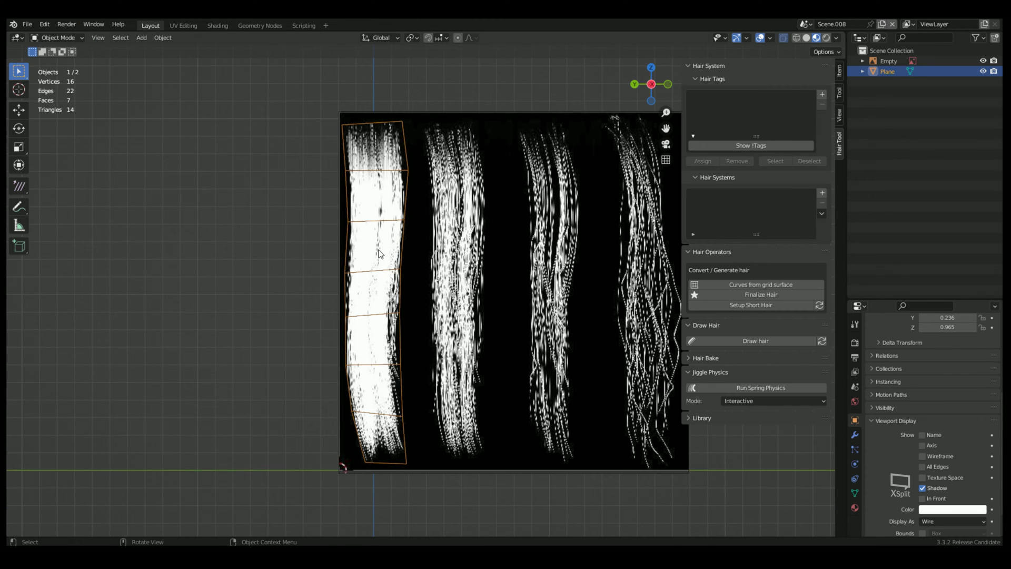
Select the finished first hair card and duplicate it in place.
left_click(382, 212)
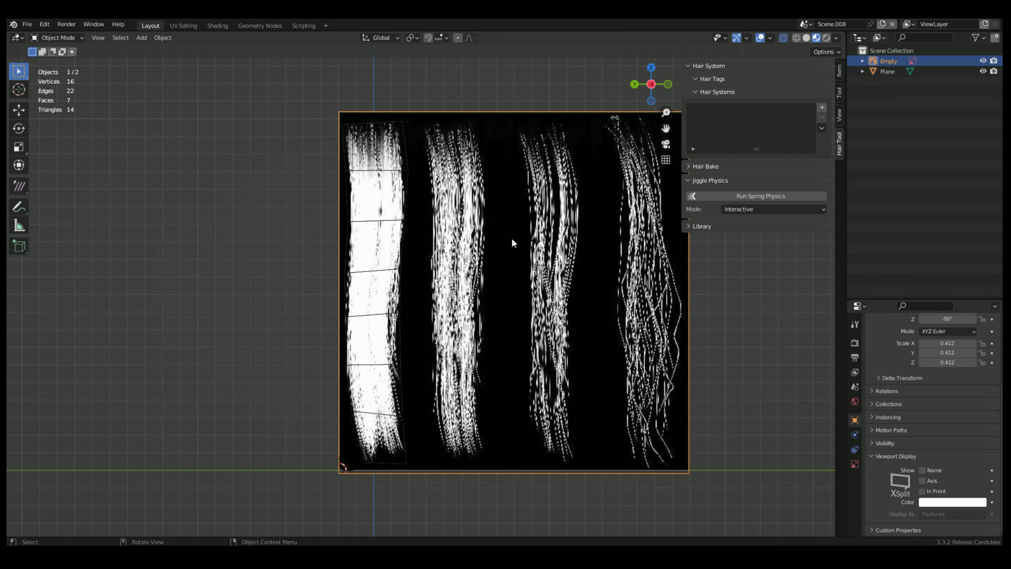
left_click(868, 73)
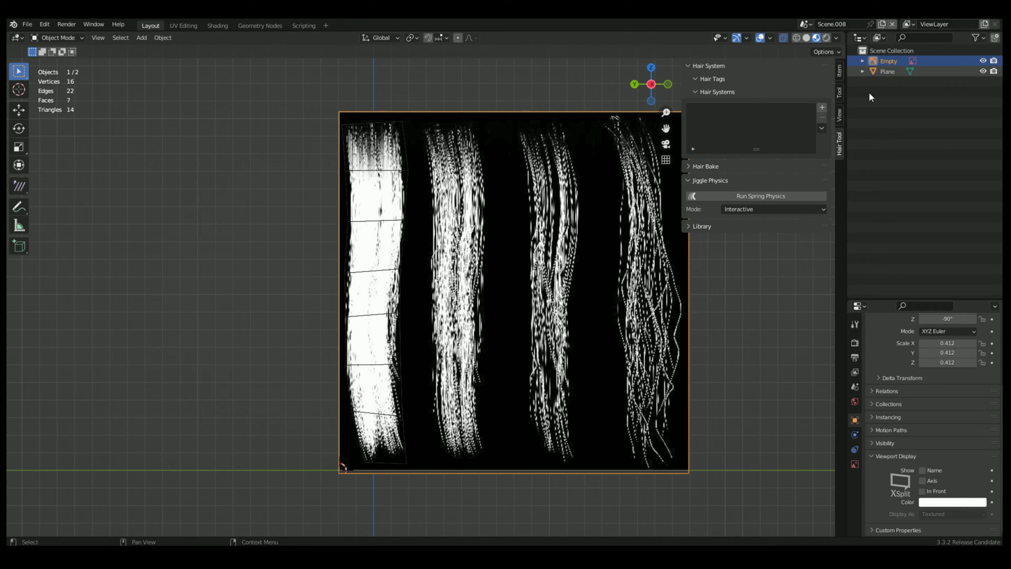
key("shift+d")
right_click(386, 243)
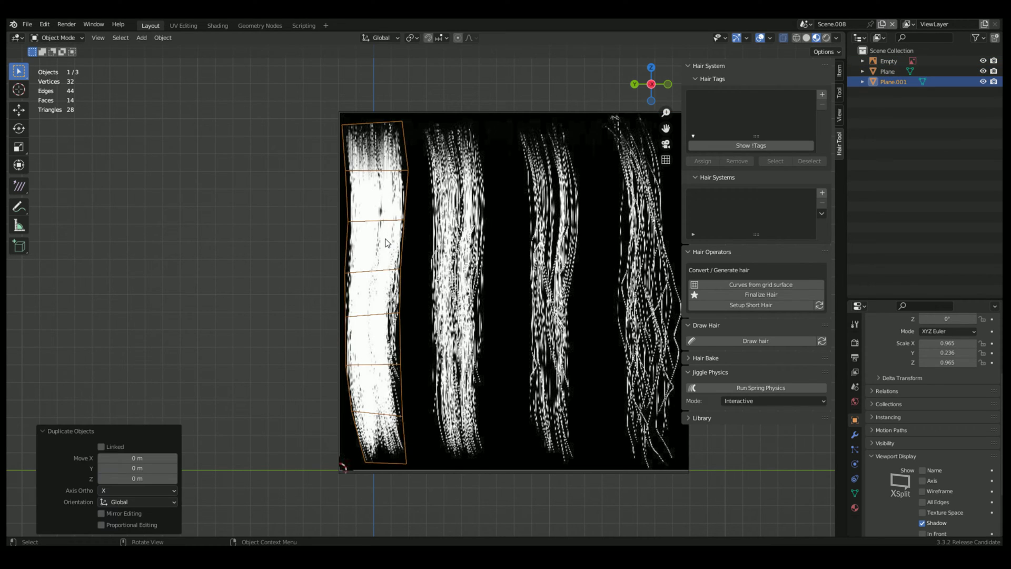
Move the duplicated card about -0.465 m along Y so it covers the second hair strand.
key("g")
key("z")
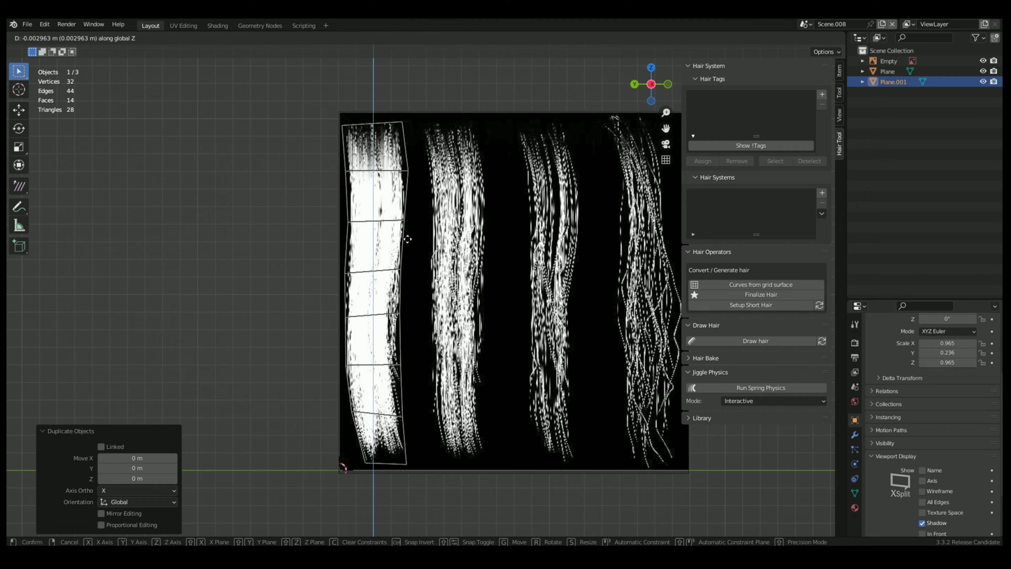
key("x")
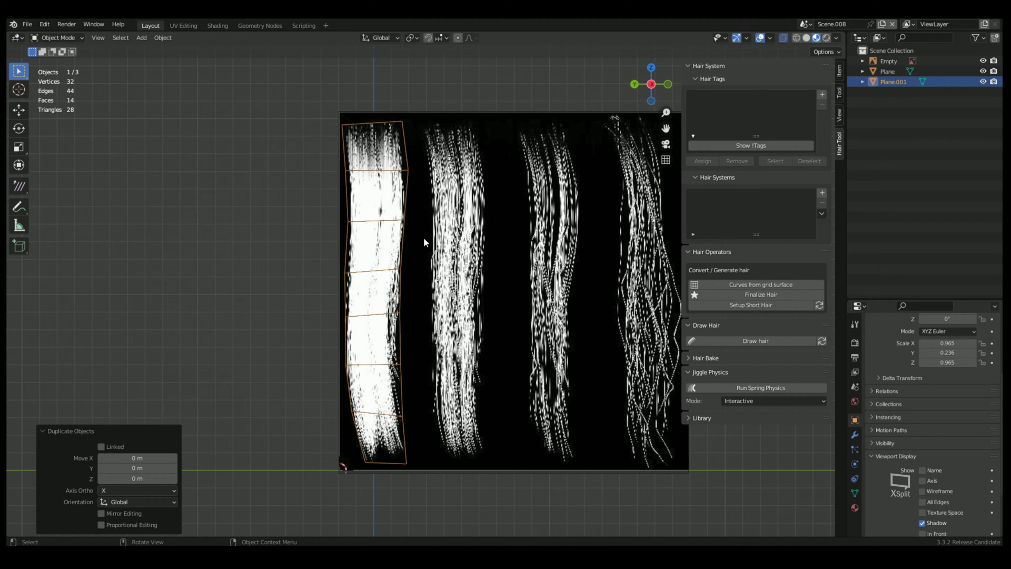
left_click(390, 230)
key("g")
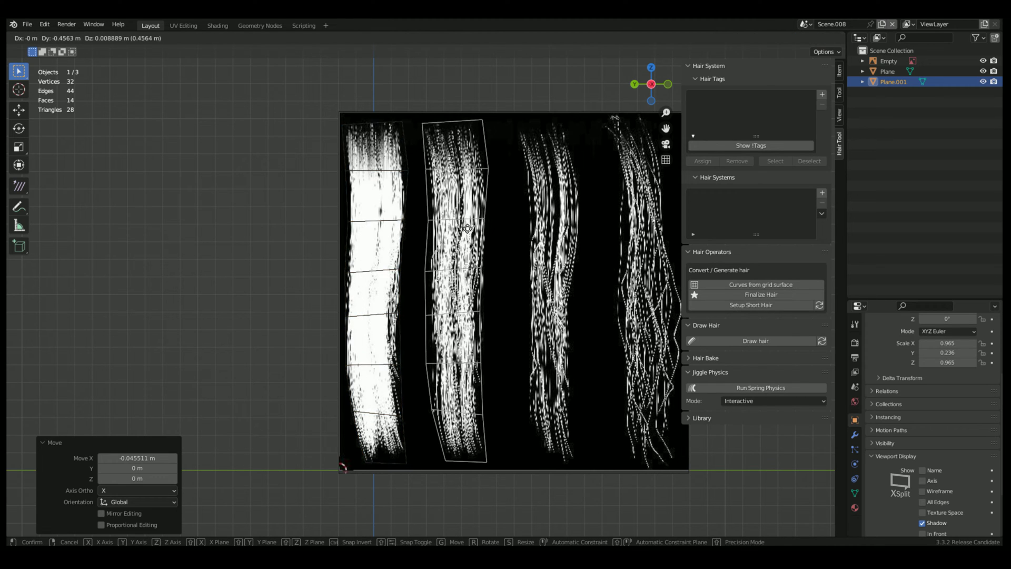
key("x")
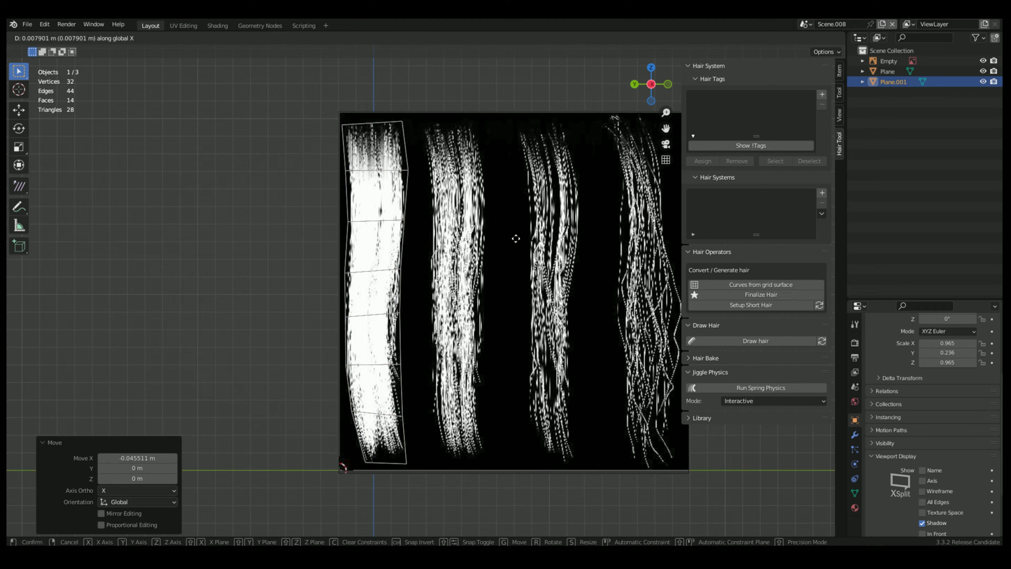
key("y")
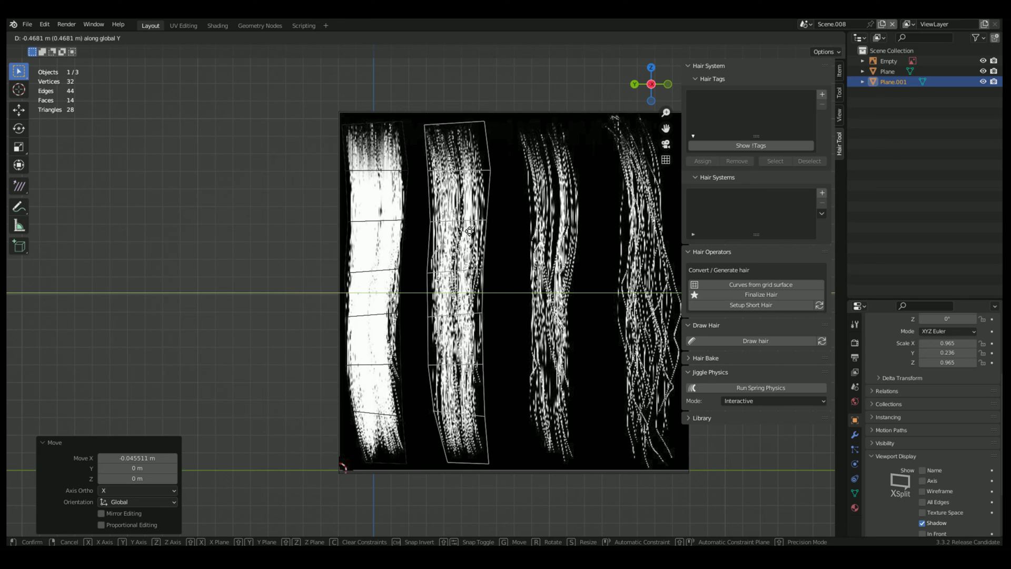
left_click(468, 231)
middle_click_drag(523, 225, 340, 235, "shift")
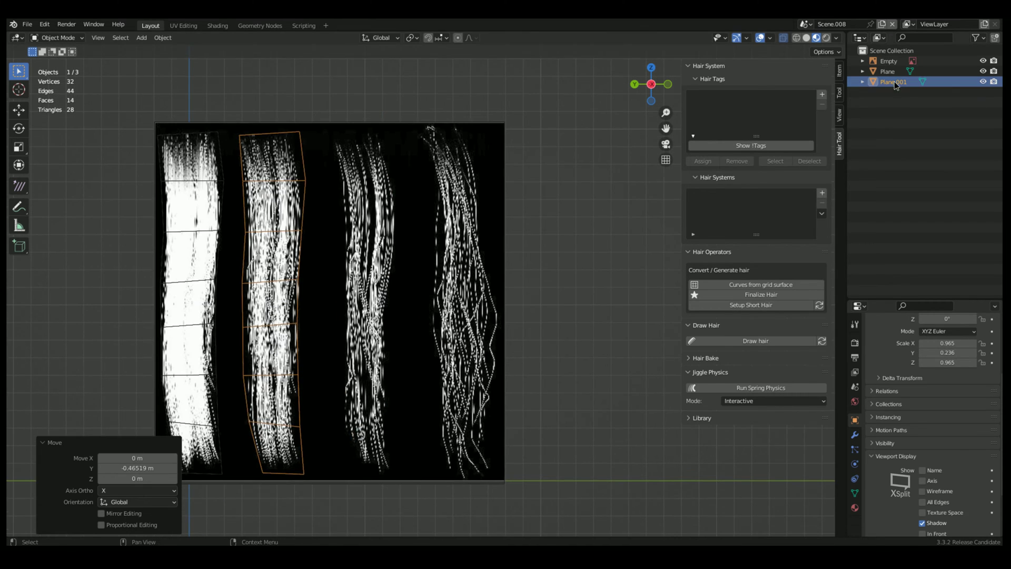
Duplicate the card twice, shifting each copy about -0.54 m along Y, to cover the third and fourth hair strands.
key("shift+d")
left_click(426, 268)
key("shift+d")
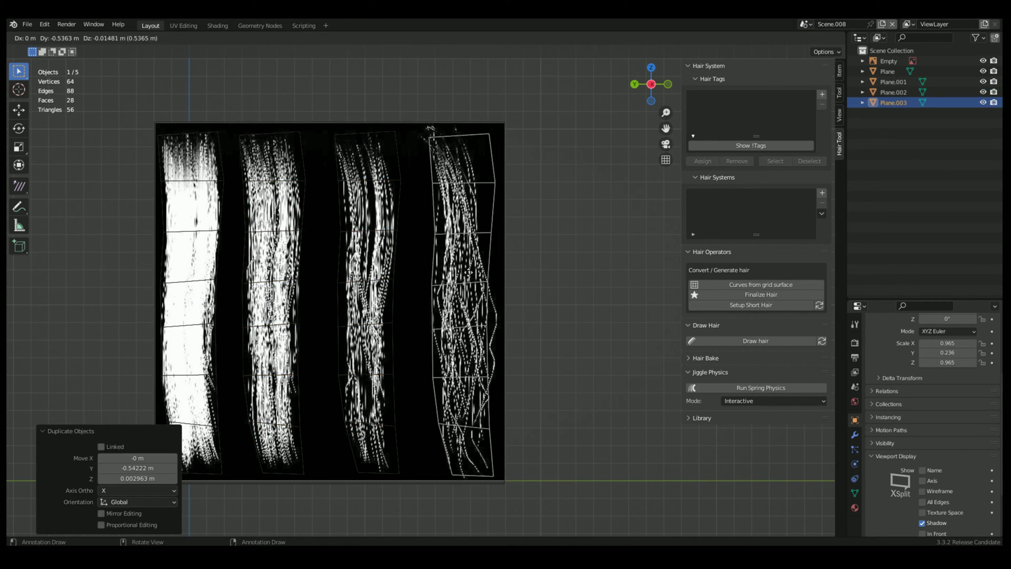
left_click(437, 268)
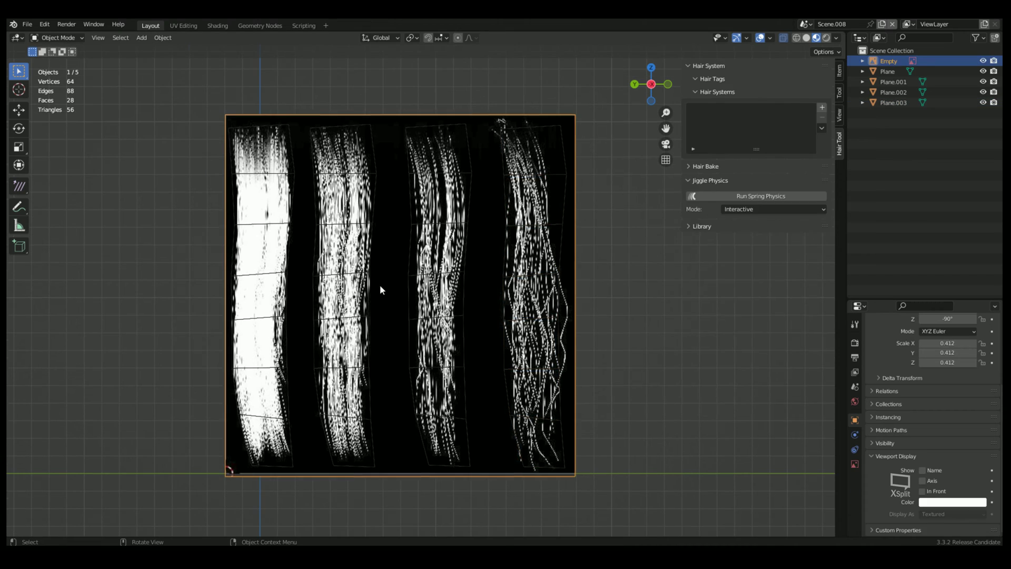
In Edit Mode, adjust the second card's left-edge and bottom-left vertices to the second strand's outline, and return to Object Mode.
left_click(42, 38)
left_click(56, 64)
left_click(306, 128)
key("g")
left_click(328, 144)
key("g")
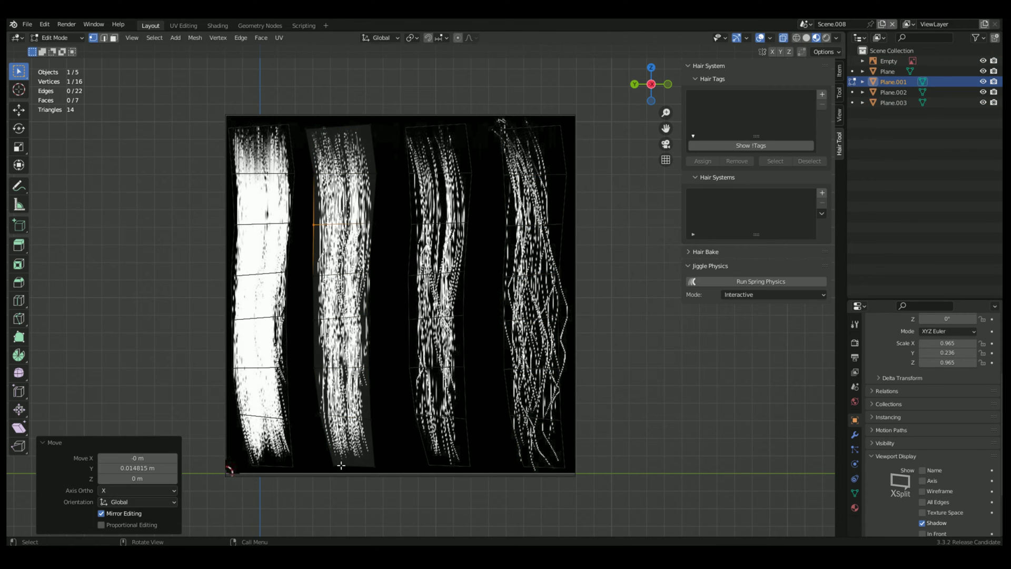
left_click(333, 466)
key("g")
left_click(423, 322)
left_click(59, 38)
left_click(57, 52)
Start reshaping the third card in Edit Mode at its topmost left loop vertex, and make the reference image unselectable.
left_click(425, 160)
left_click(470, 155)
left_click(59, 38)
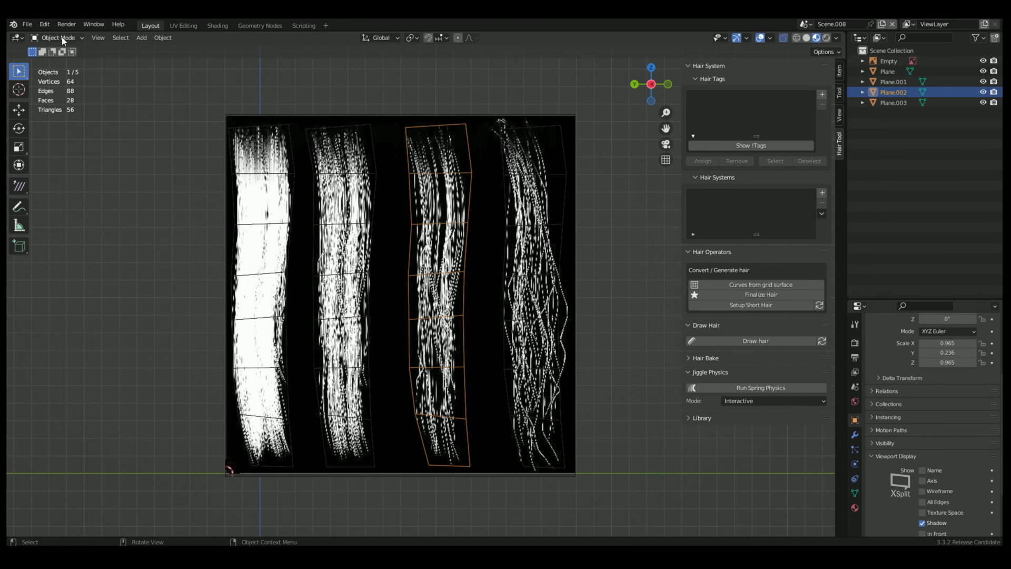
left_click(58, 63)
left_click(410, 174)
key("g")
left_click(405, 174)
left_click(984, 39)
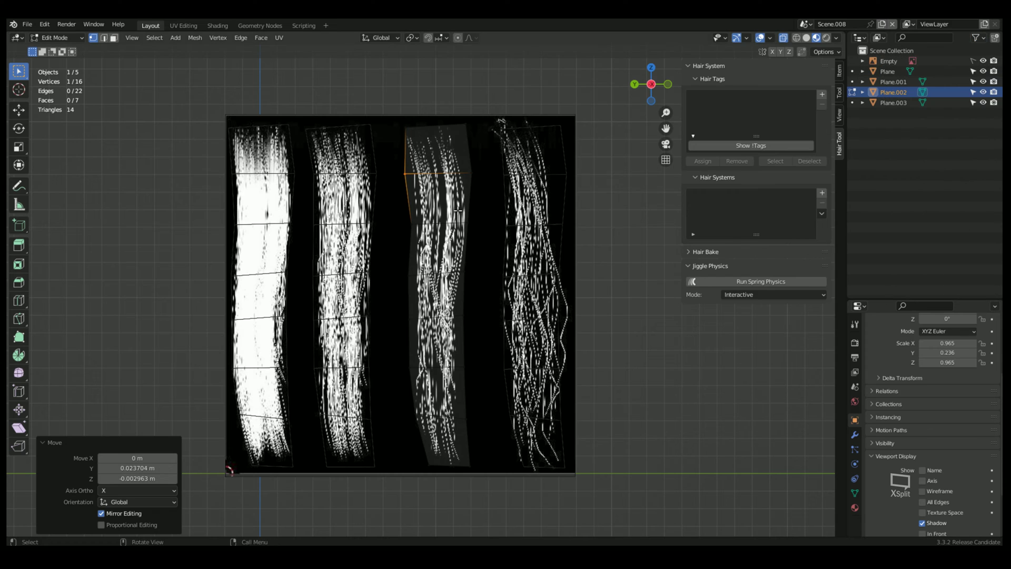
Move the third card's bottom-left corner, right-edge and top corner vertices to follow the third strand's outline.
key("g")
left_click(407, 451)
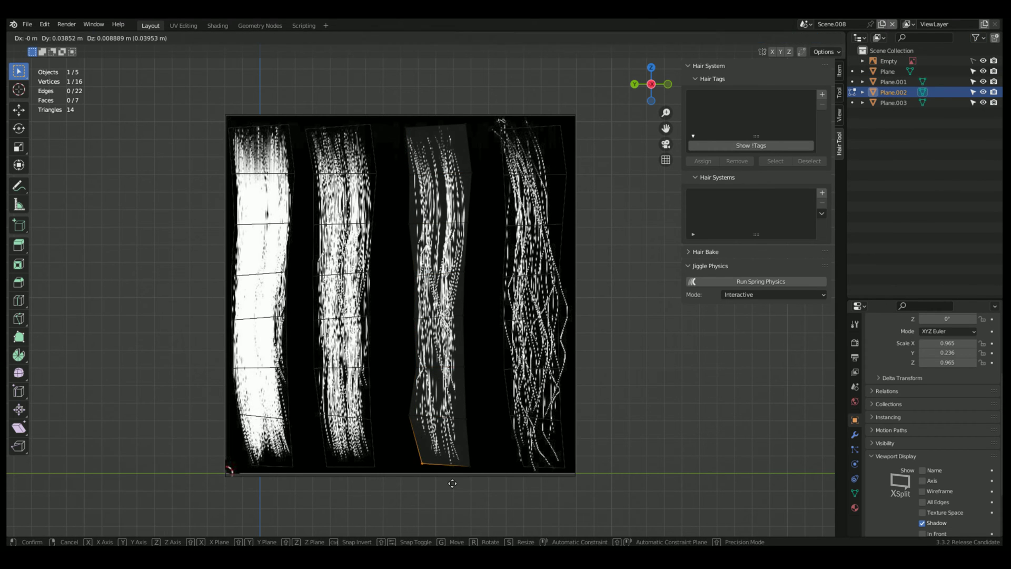
left_click(459, 485)
left_click(471, 373)
key("g")
left_click(470, 376)
left_click(474, 279)
key("g")
left_click(479, 278)
key("g")
left_click(469, 151)
Switch editing to the fourth card and move its top corners and side vertices to the fourth strand's outline.
key("alt+q")
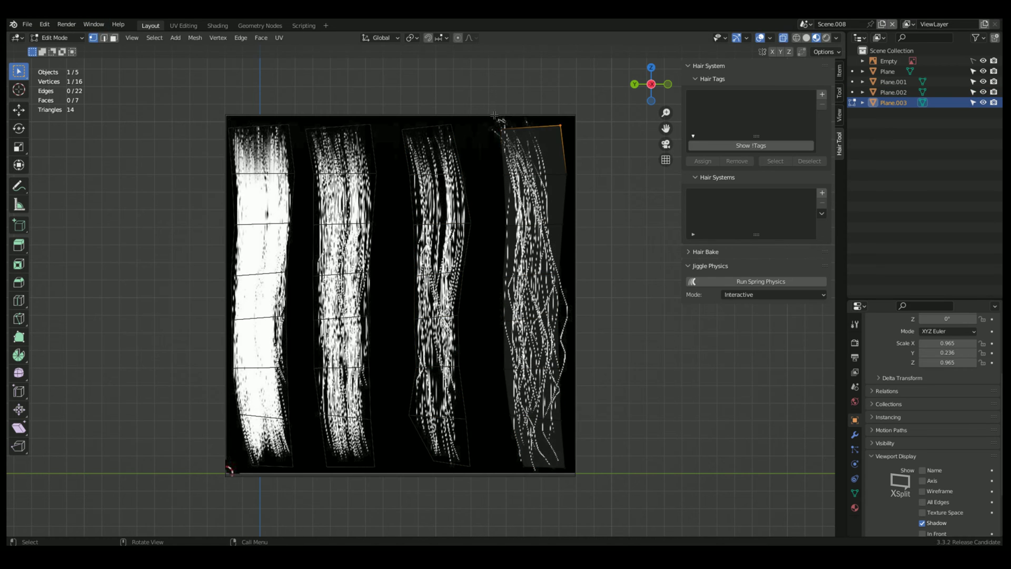
key("g")
left_click(506, 138)
left_click_drag(548, 153, 601, 197)
key("g")
left_click(573, 267)
key("g")
key("g")
left_click_drag(544, 362, 593, 417)
key("g")
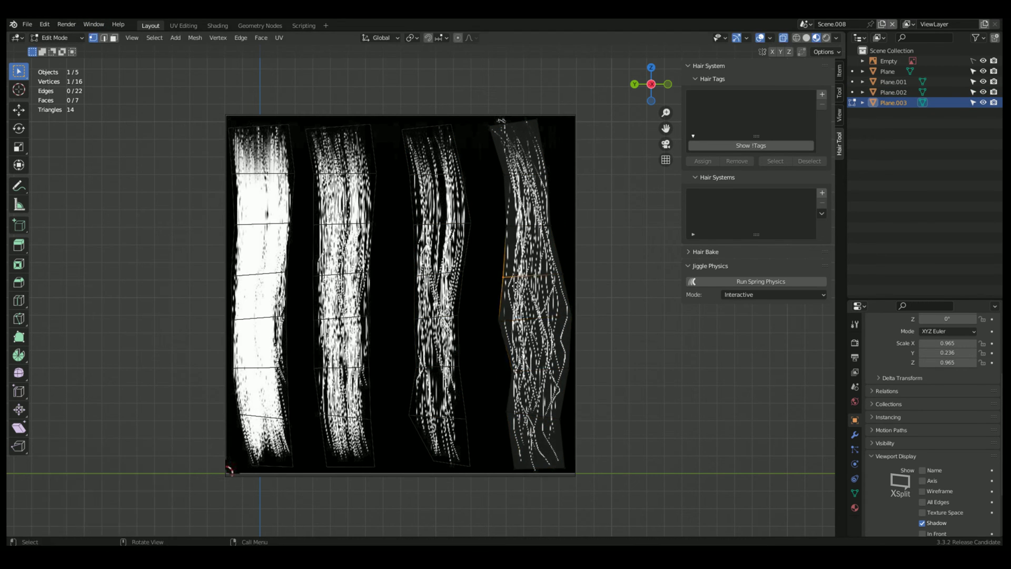
left_click(514, 285)
Refine the fourth card's upper-left and top corner vertices to enclose the strand's upper end, and leave Edit Mode.
left_click_drag(486, 157, 519, 190)
key("g")
left_click(521, 196)
key("g")
left_click(502, 138)
key("g")
left_click(552, 138)
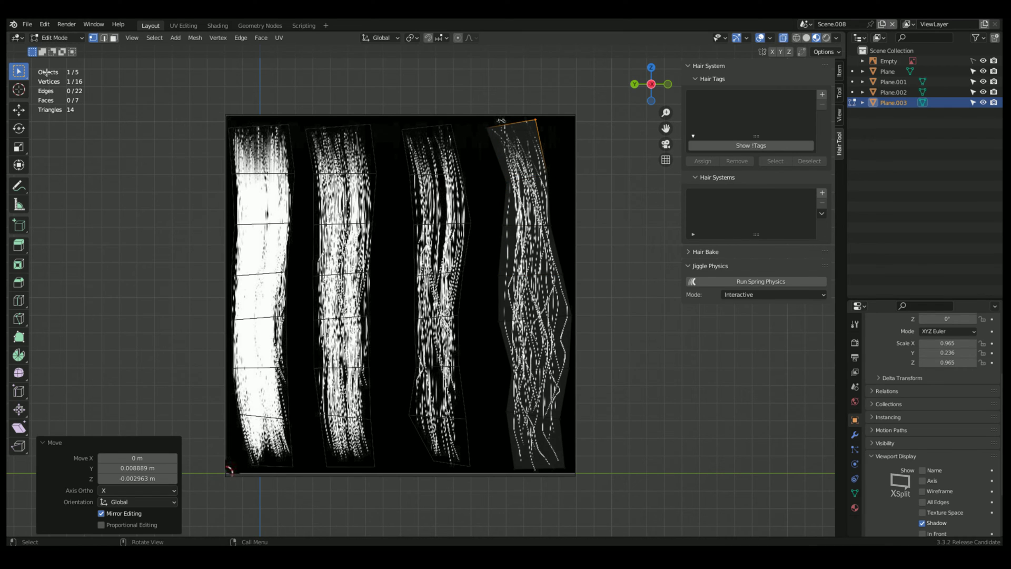
key("Tab")
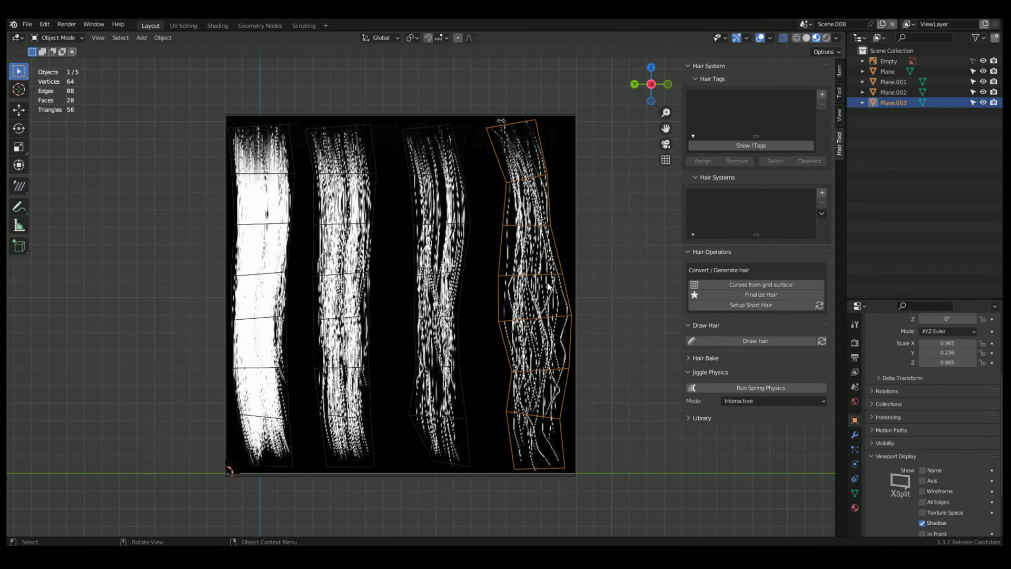
Hide the reference image, display the cards as Textured, inspect their shapes, and return to the left orthographic view.
left_click(984, 62)
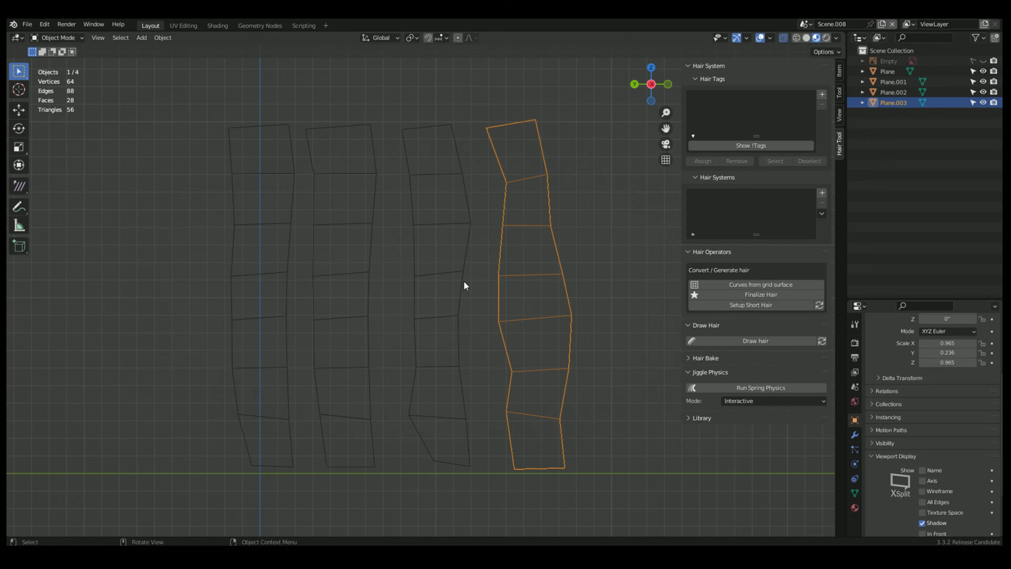
scroll(465, 282, "down", 1)
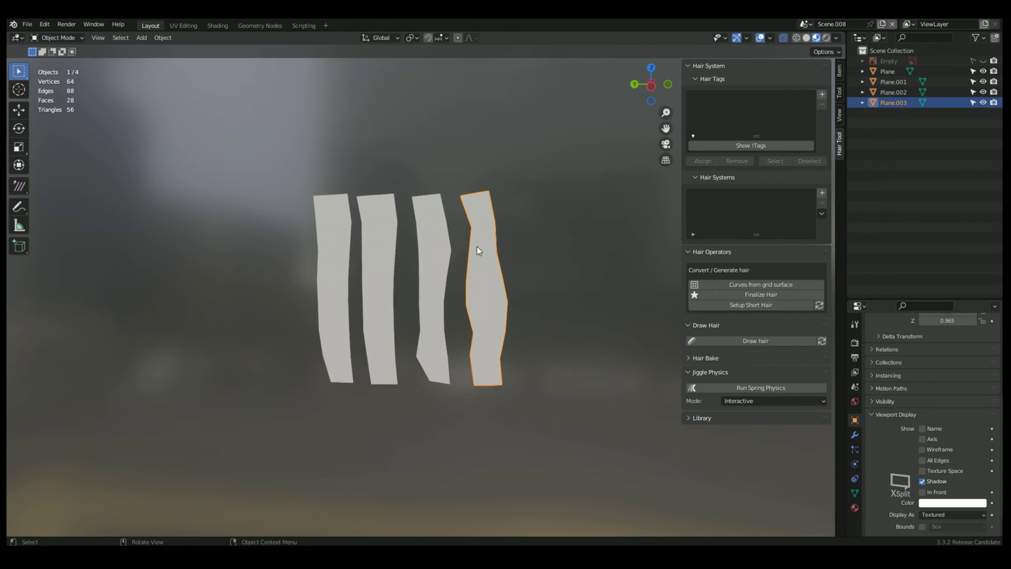
scroll(476, 246, "up", 2)
middle_click_drag(476, 245, 473, 267)
scroll(477, 266, "down", 1)
scroll(479, 265, "up", 3)
key("KP_3")
key("ctrl+KP_3")
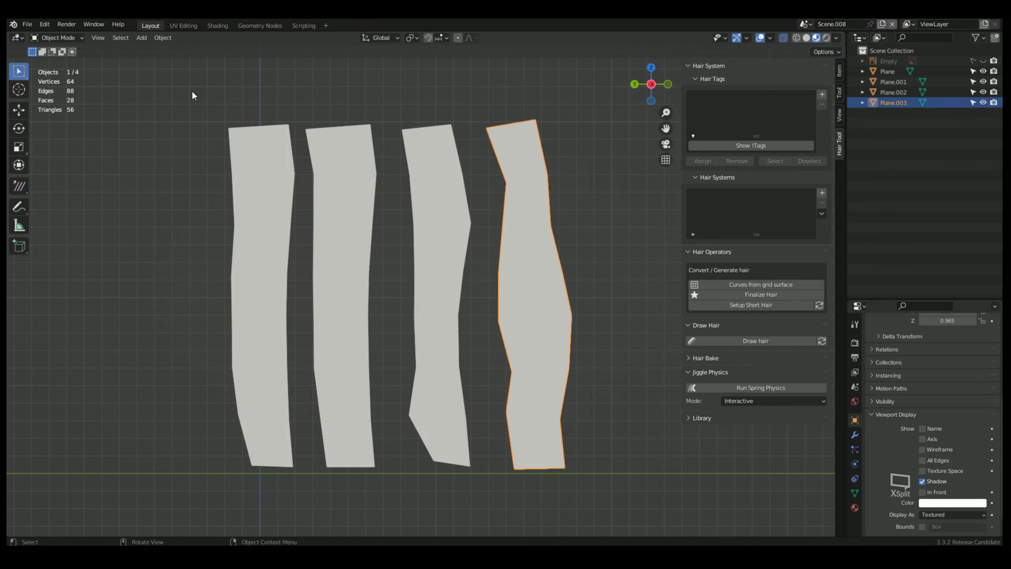
In the UV Editing workspace, select all of the first card's geometry and unwrap it with Project from View.
left_click(193, 27)
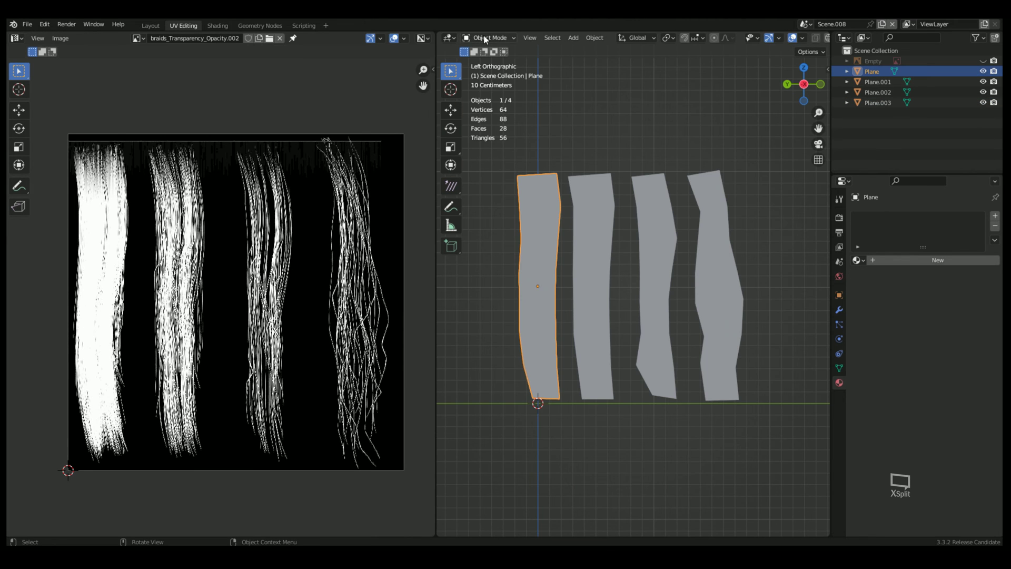
left_click(486, 39)
left_click(487, 62)
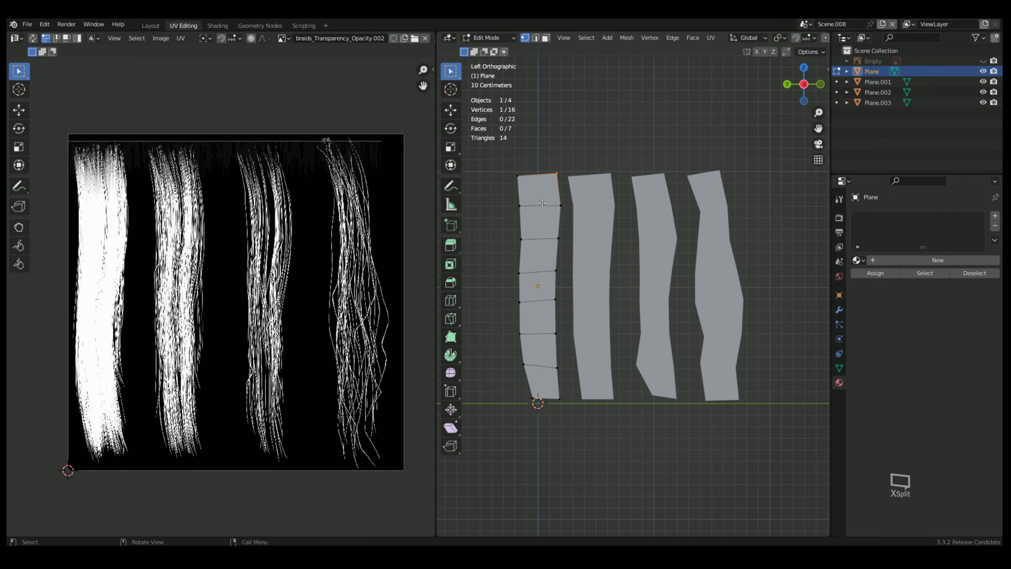
key("a")
left_click(711, 39)
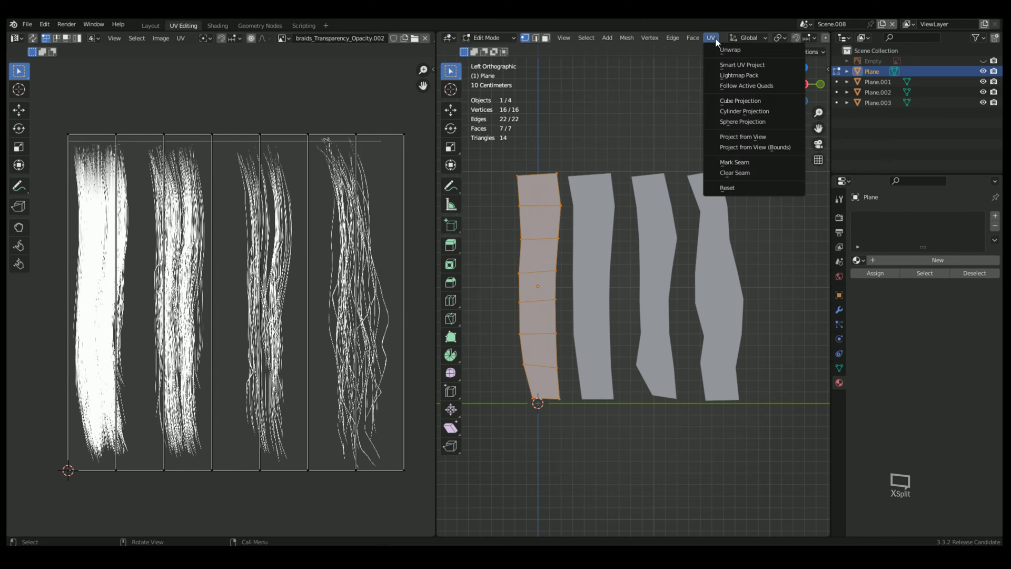
left_click(743, 137)
Select the first card's whole UV island and move it over the first hair strand in the opacity texture.
left_click_drag(103, 195, 252, 416)
key("g")
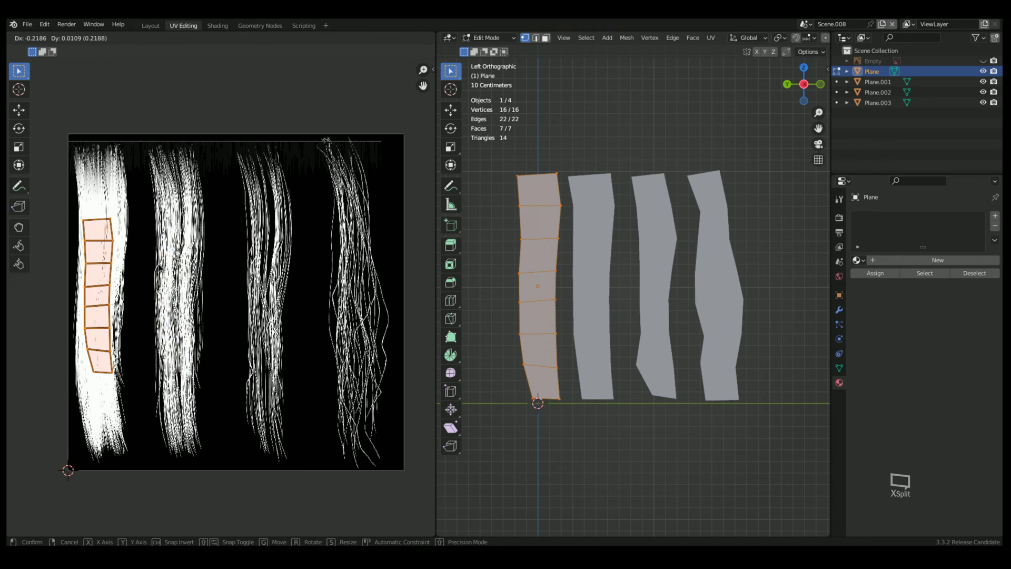
left_click(159, 267)
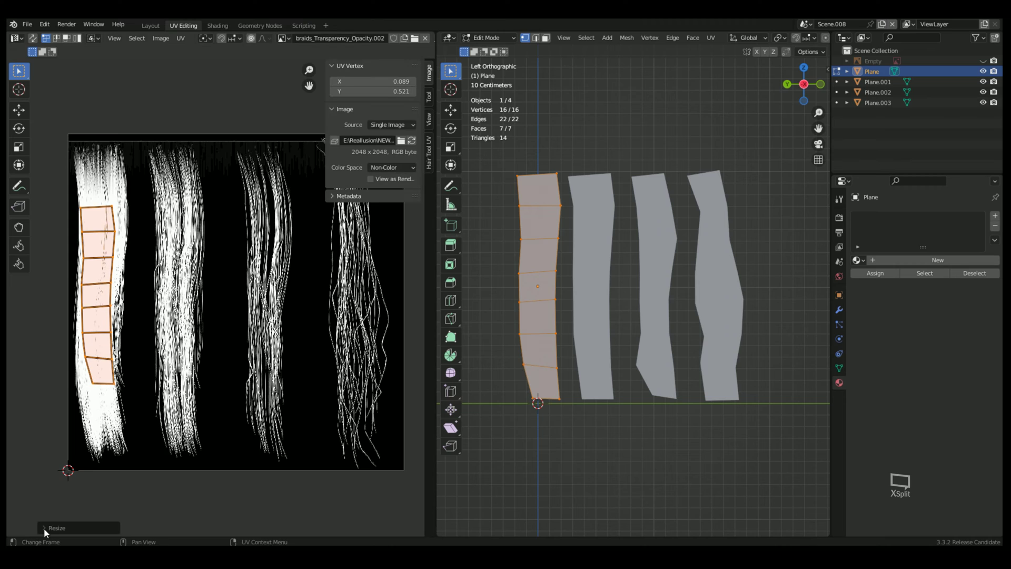
Set the UV island's resize factors to 2 in X, Y and Z so it covers the first strand.
left_click(43, 528)
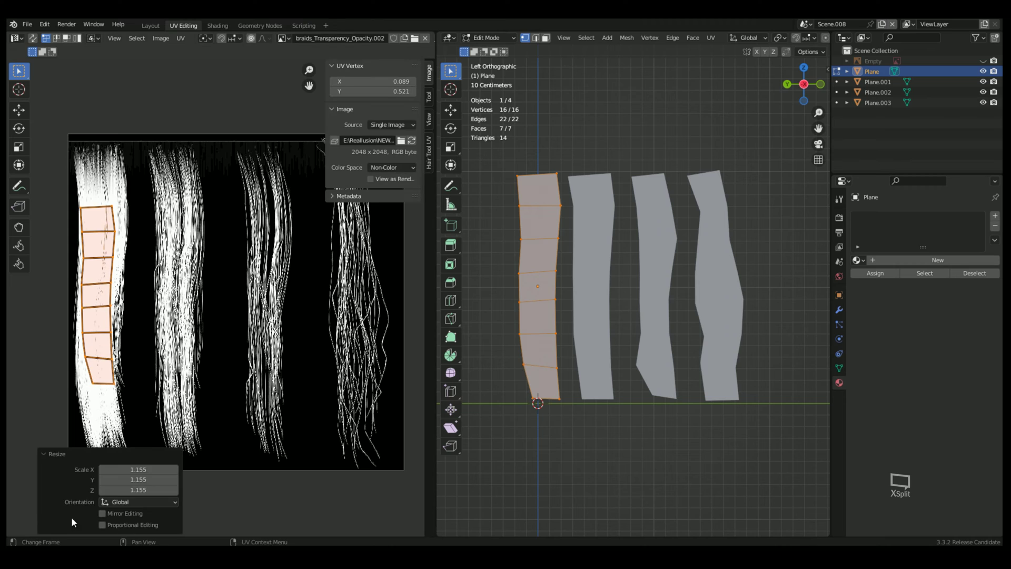
left_click_drag(170, 468, 174, 468)
left_click(151, 469)
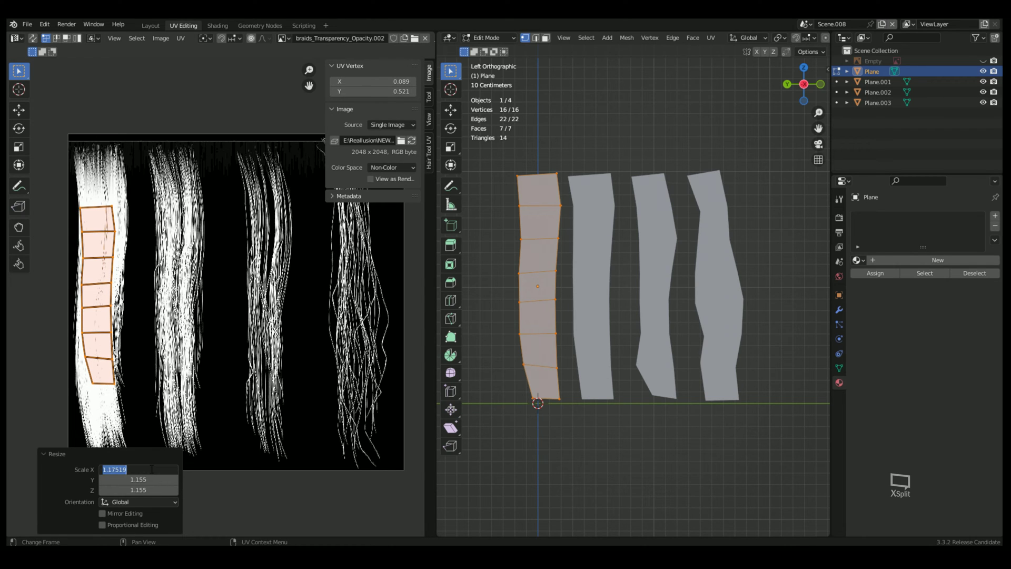
type("2")
key("Return")
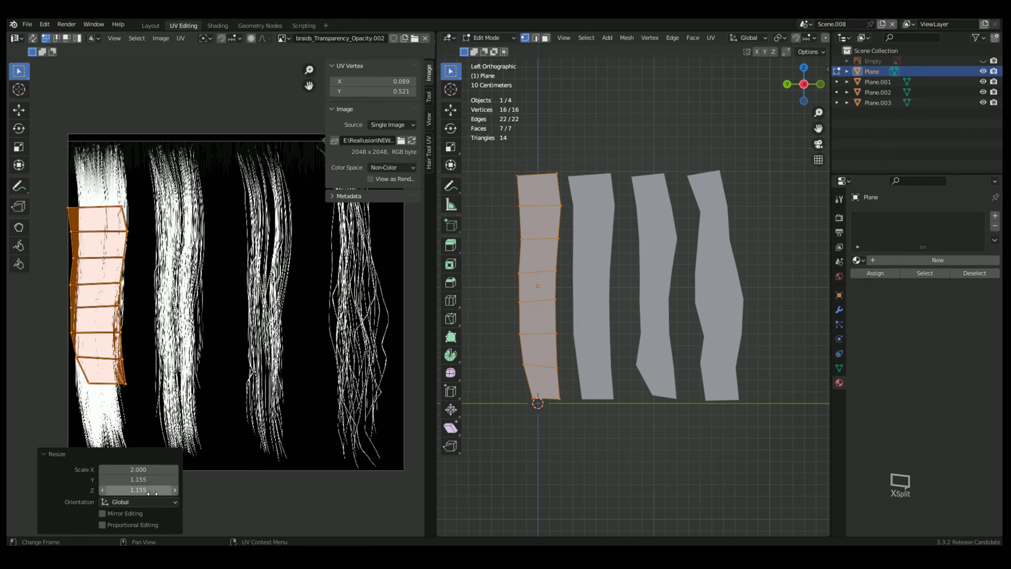
left_click(146, 480)
type("2")
key("Return")
left_click(145, 490)
type("2")
key("Return")
scroll(95, 299, "down", 1)
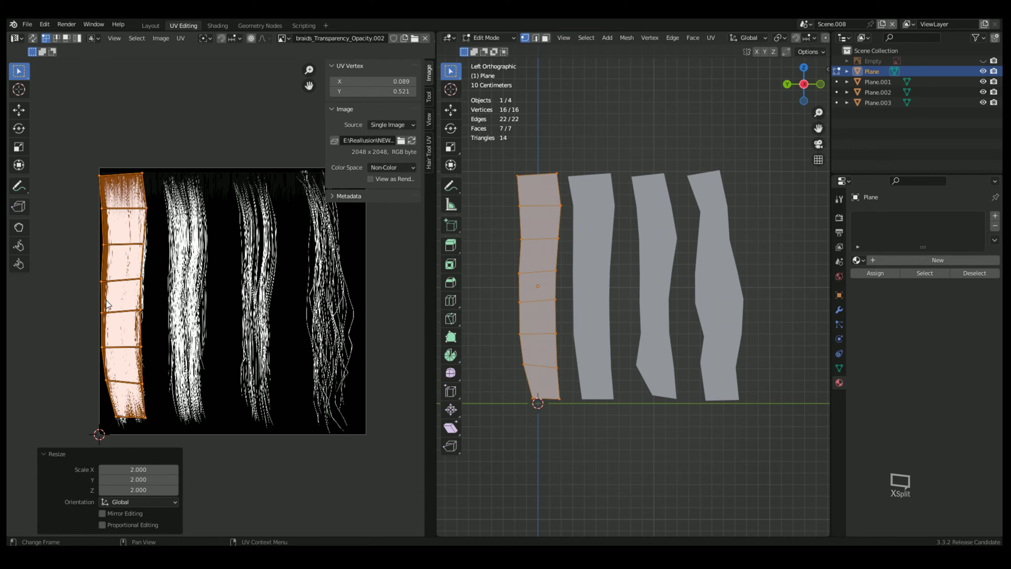
Shift the first card's UV island slightly and scale it by 1.029 so it covers the first strand.
key("g")
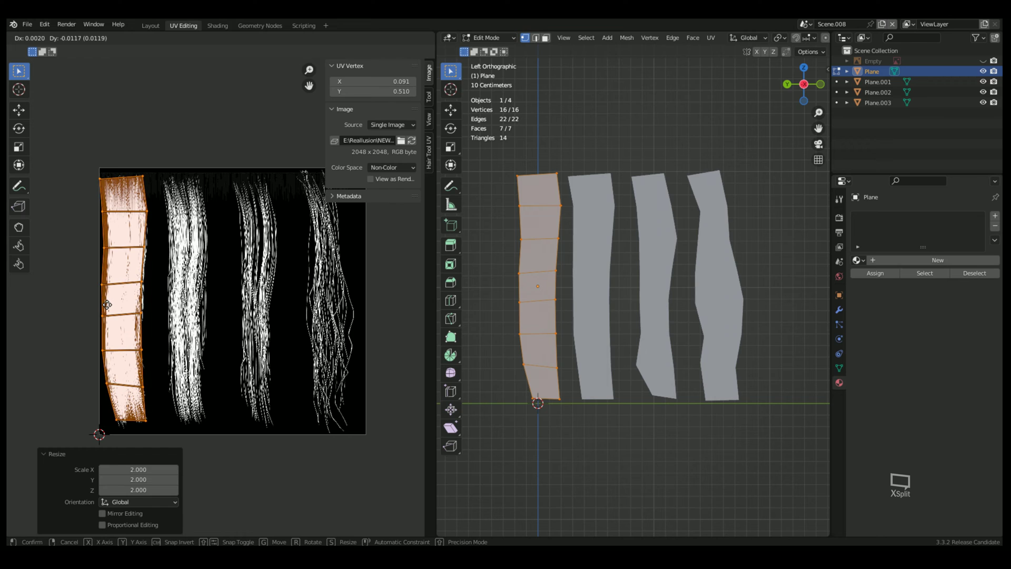
left_click(109, 308)
scroll(118, 318, "up", 2)
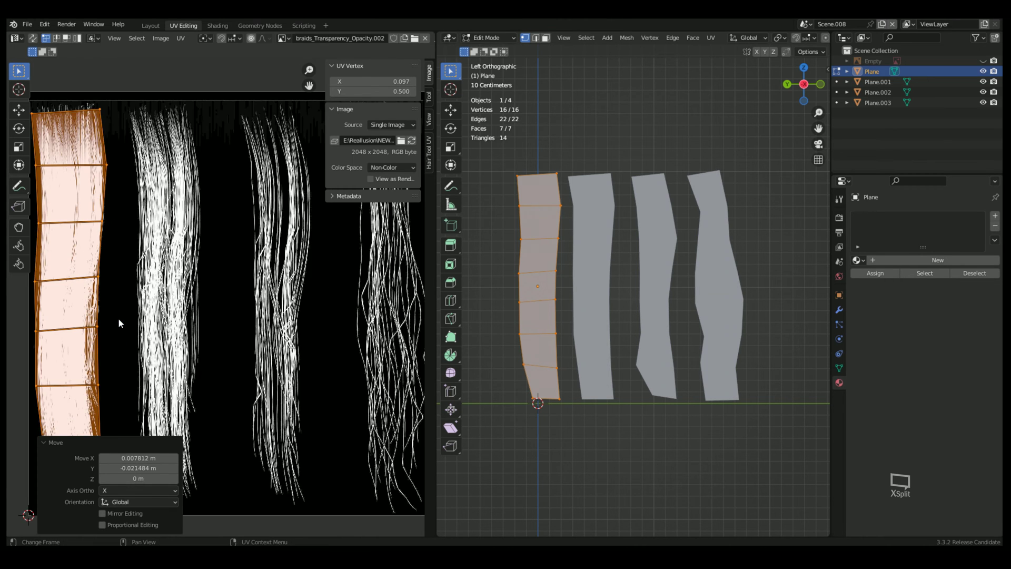
scroll(118, 318, "down", 2)
middle_click_drag(191, 269, 212, 245, "shift")
middle_click_drag(139, 294, 110, 288)
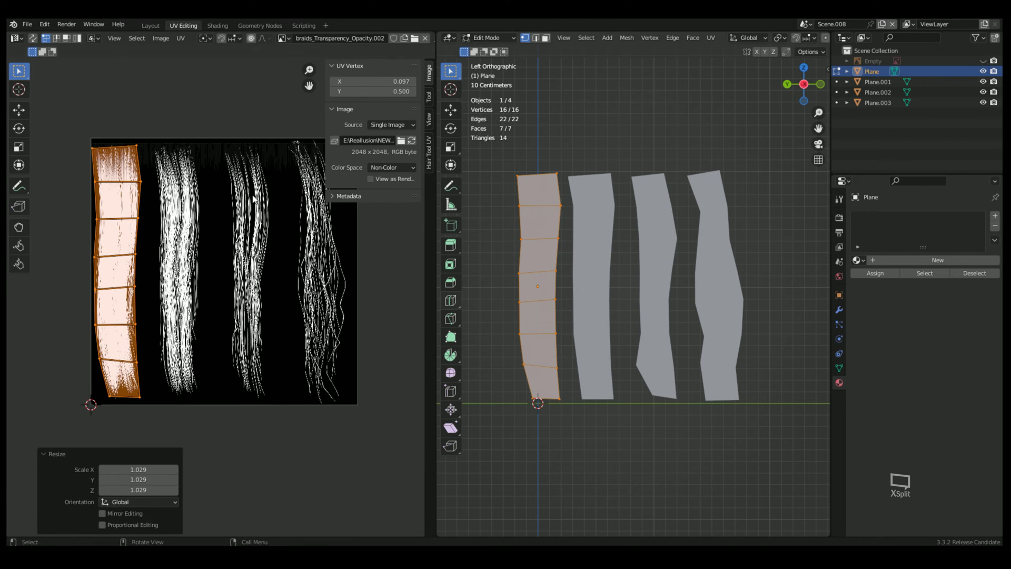
Unwrap the second card's full geometry with Project from View, then scale and move its UV island over the second strand.
left_click(490, 37)
left_click(490, 50)
left_click(606, 211)
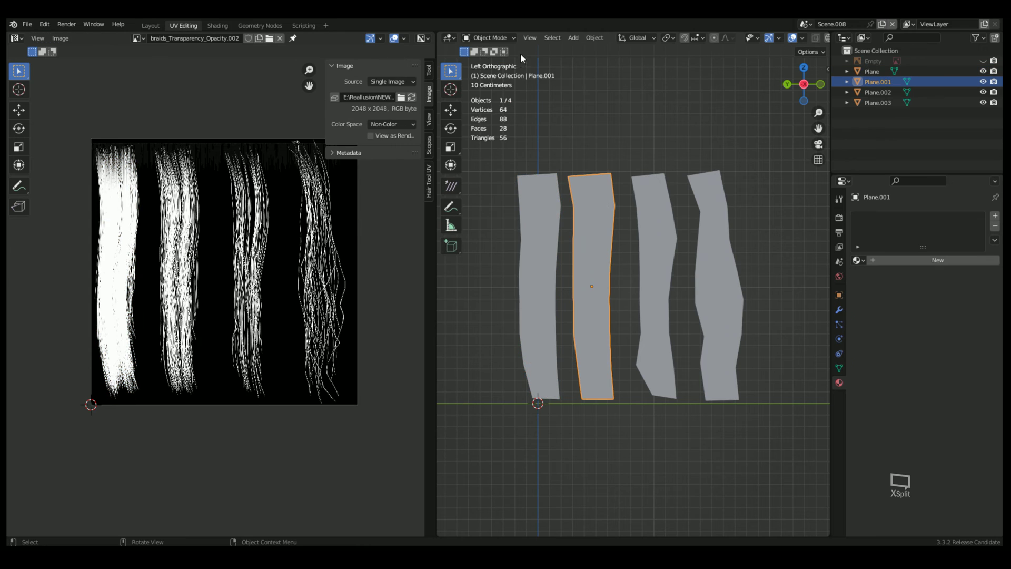
key("Tab")
key("s")
left_click(223, 292)
key("g")
left_click(210, 271)
key("s")
left_click(211, 273)
key("g")
left_click(212, 272)
Unwrap all of the third card with Project from View and fit its UV island over the third strand.
left_click(492, 37)
left_click(710, 38)
scroll(221, 297, "down", 2)
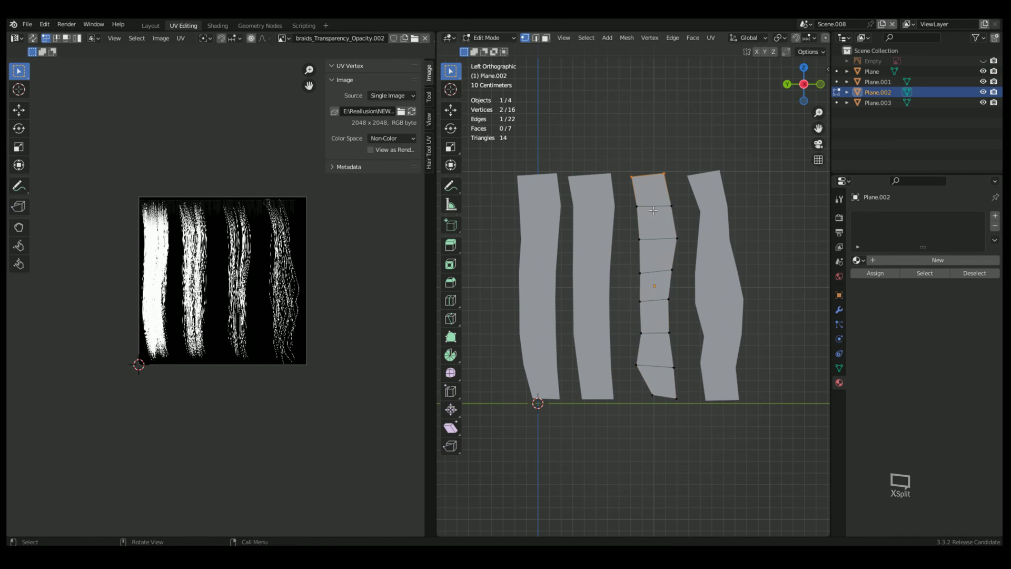
left_click(710, 38)
left_click(735, 134)
key("a")
key("s")
left_click(298, 356)
key("g")
left_click(308, 357)
scroll(303, 355, "up", 2)
Unwrap the fourth card with Project from View, then scale and move its UV island over the last strand.
key("Tab")
left_click(717, 274)
key("Tab")
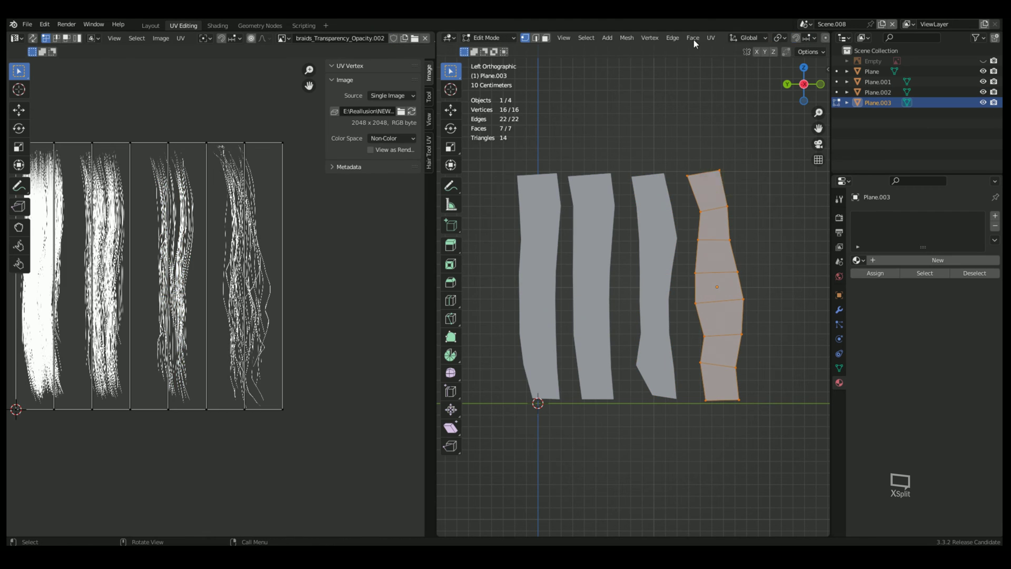
left_click(711, 38)
left_click(735, 135)
key("s")
left_click(266, 299)
scroll(261, 255, "down", 1)
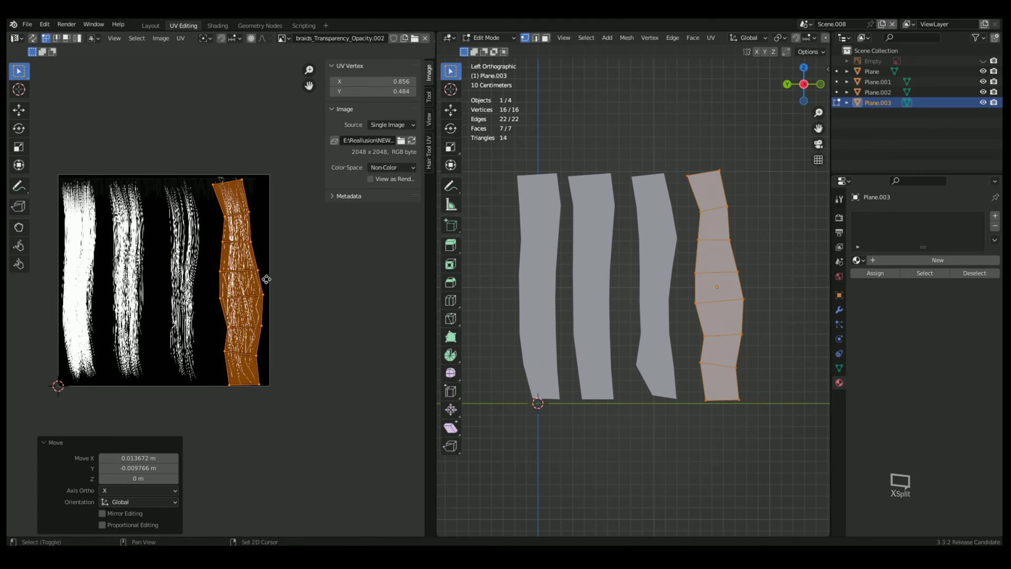
middle_click_drag(261, 254, 275, 264)
Return to the Layout workspace, select the first card and view the cards from an angle in Material Preview shading.
left_click(150, 25)
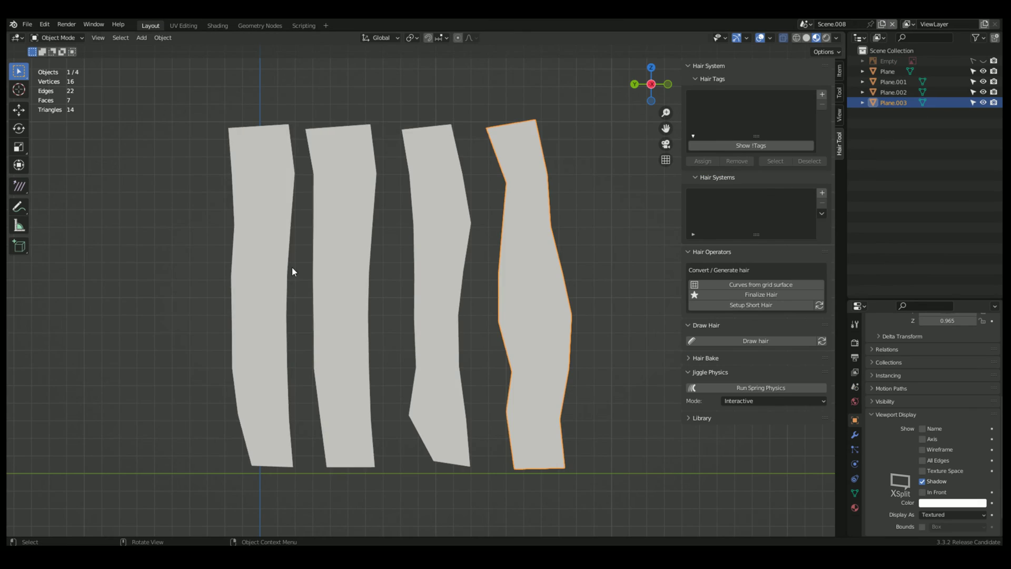
scroll(314, 263, "down", 2)
left_click(314, 263)
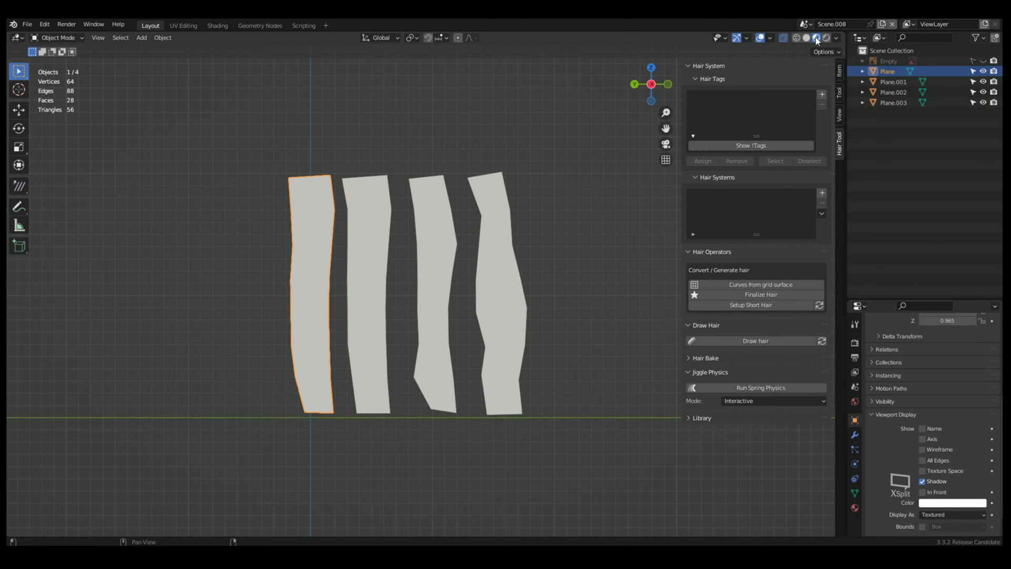
mouse_move(497, 274)
middle_mouse_down()
mouse_move(521, 297)
mouse_move(509, 273)
mouse_move(501, 284)
middle_mouse_up()
scroll(472, 287, "up", 2)
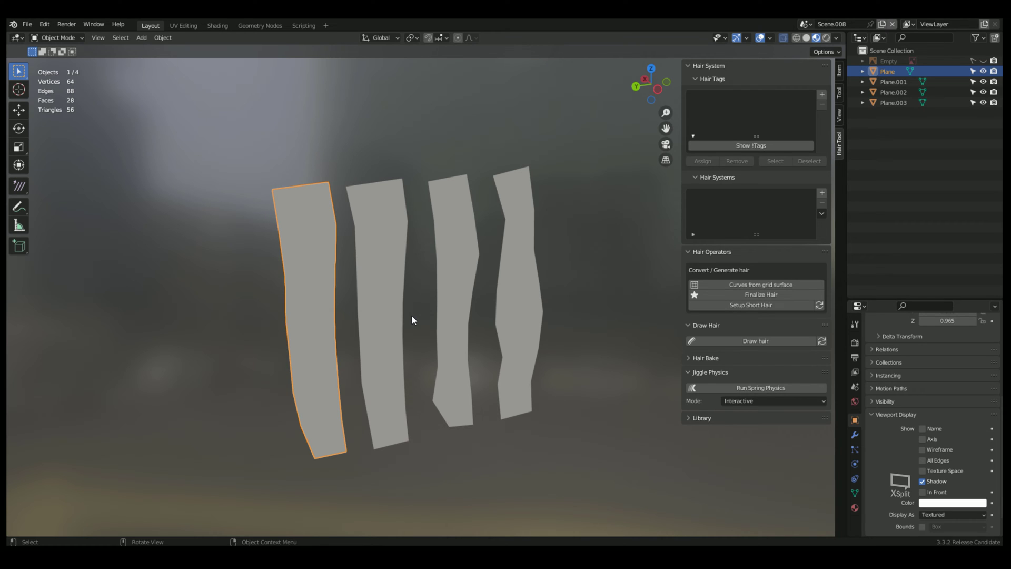
Assign the existing material named hair to the first card.
left_click_drag(890, 299, 890, 229)
left_click(855, 436)
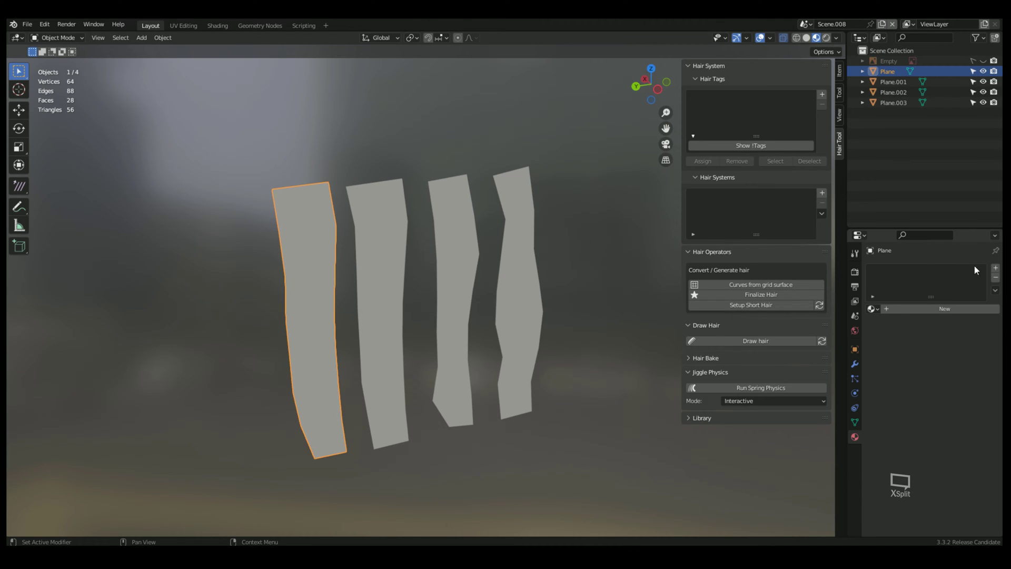
left_click(873, 309)
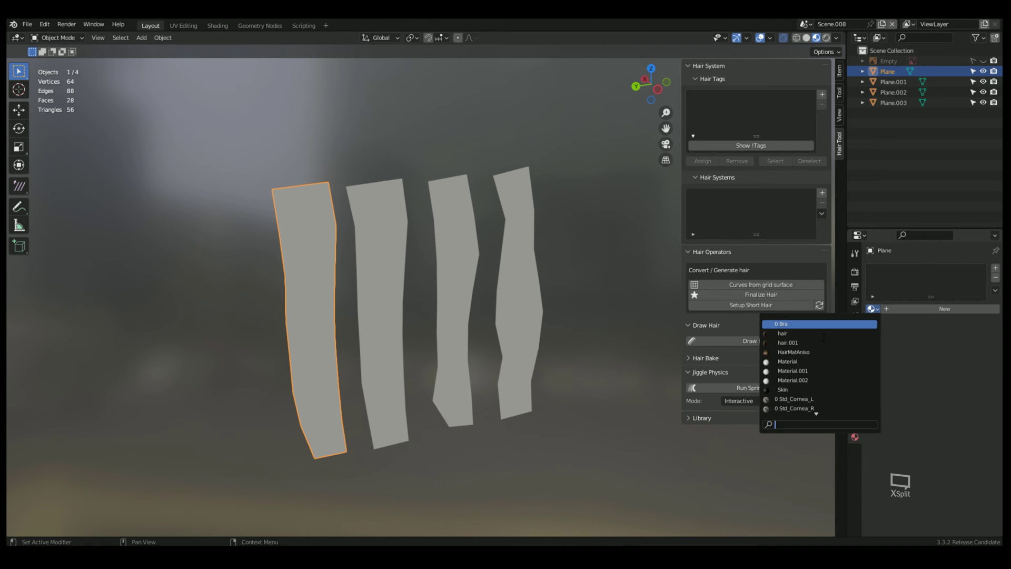
left_click(795, 339)
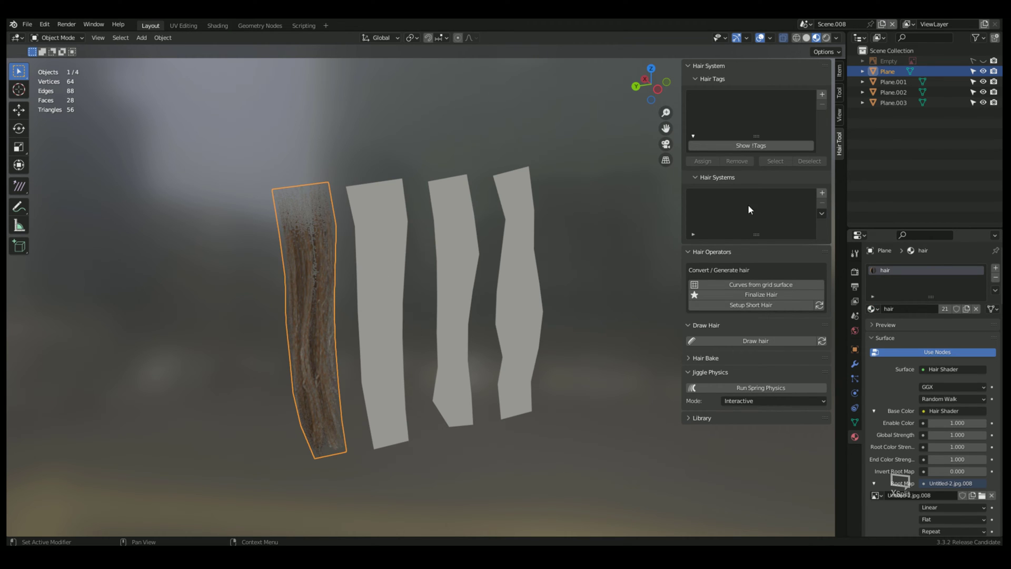
Assign the existing hair material to the second, third and fourth cards.
left_click(393, 248)
left_click(873, 309)
left_click(790, 337)
left_click(468, 276)
left_click(873, 310)
left_click(793, 339)
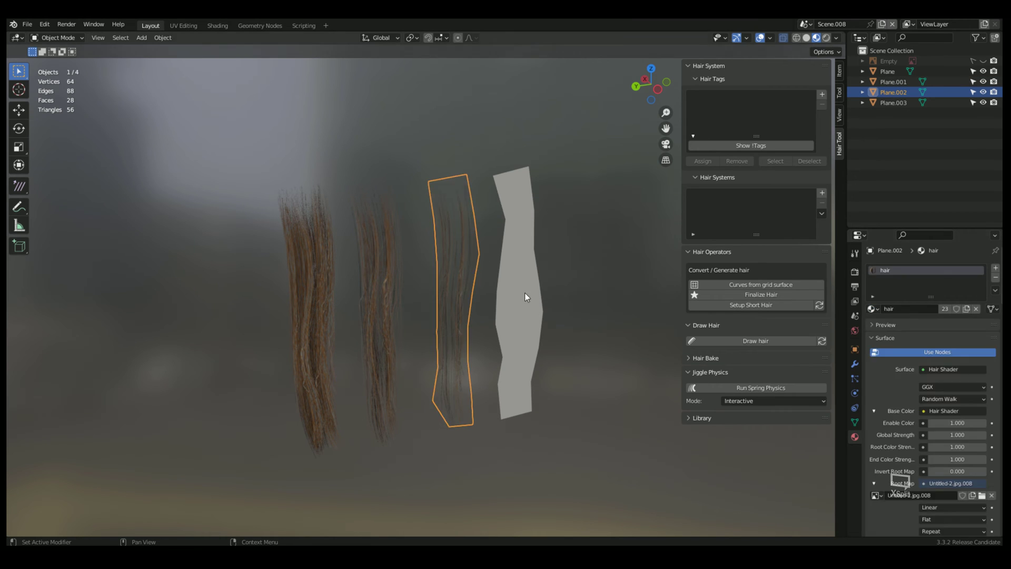
left_click(525, 295)
left_click(873, 309)
left_click(794, 340)
Deselect the cards and examine the hair texture on all four from different angles.
left_click(532, 429)
middle_click_drag(532, 429, 509, 416)
scroll(509, 416, "up", 2)
middle_click_drag(482, 361, 472, 342, "shift")
middle_click_drag(480, 356, 493, 373)
scroll(482, 371, "down", 1)
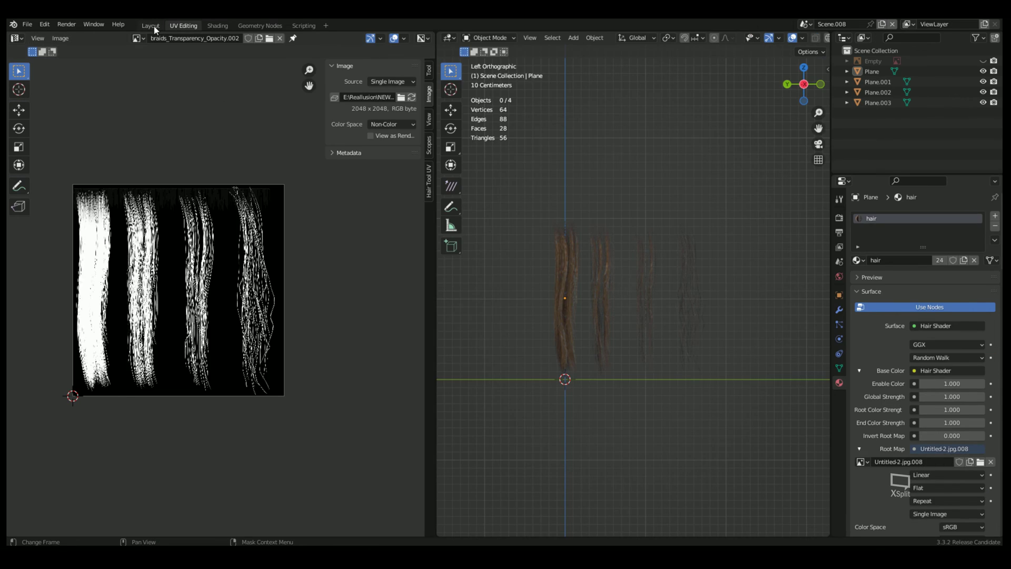
In the Layout workspace, select the four cards, group them in a Custom Cards collection and name them Layer1 to Layer4.
left_click(152, 25)
left_click(279, 226)
left_click(355, 228, "shift")
left_click(441, 223, "shift")
left_click(517, 214, "shift")
right_click(163, 223)
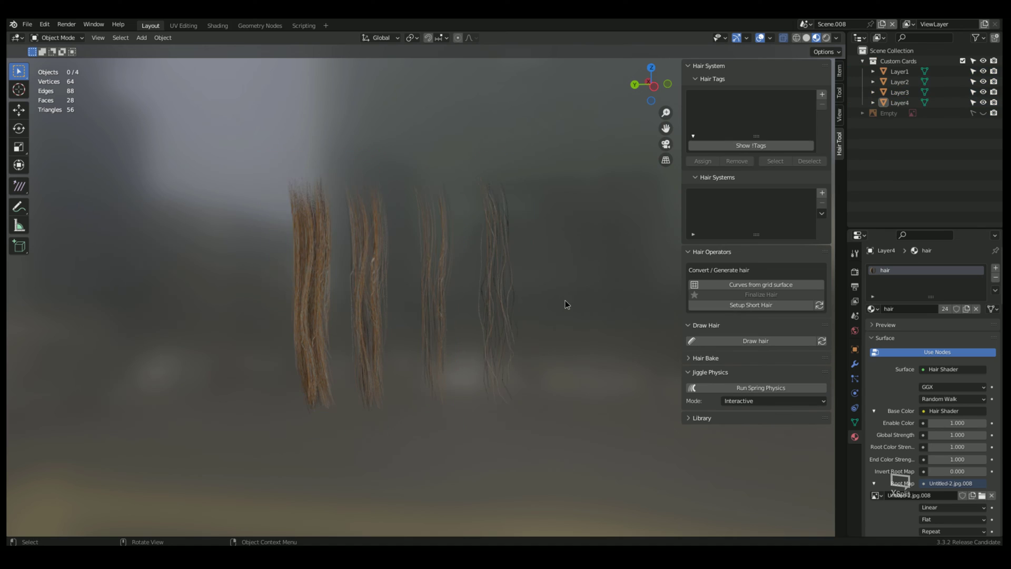
Examine the four textured cards from several angles, narrowing the sidebar for more viewing space.
scroll(569, 308, "up", 2)
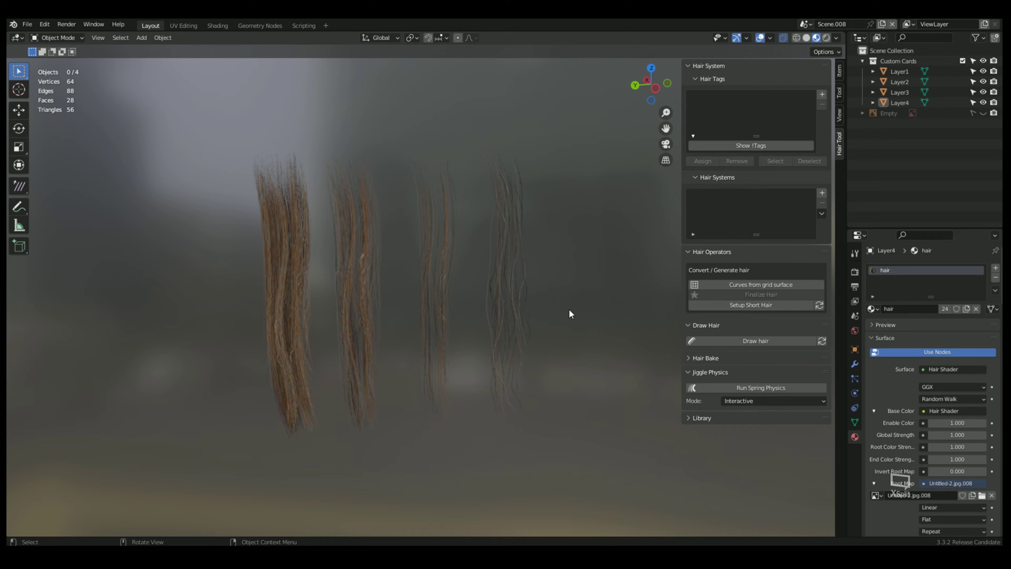
scroll(560, 314, "down", 1)
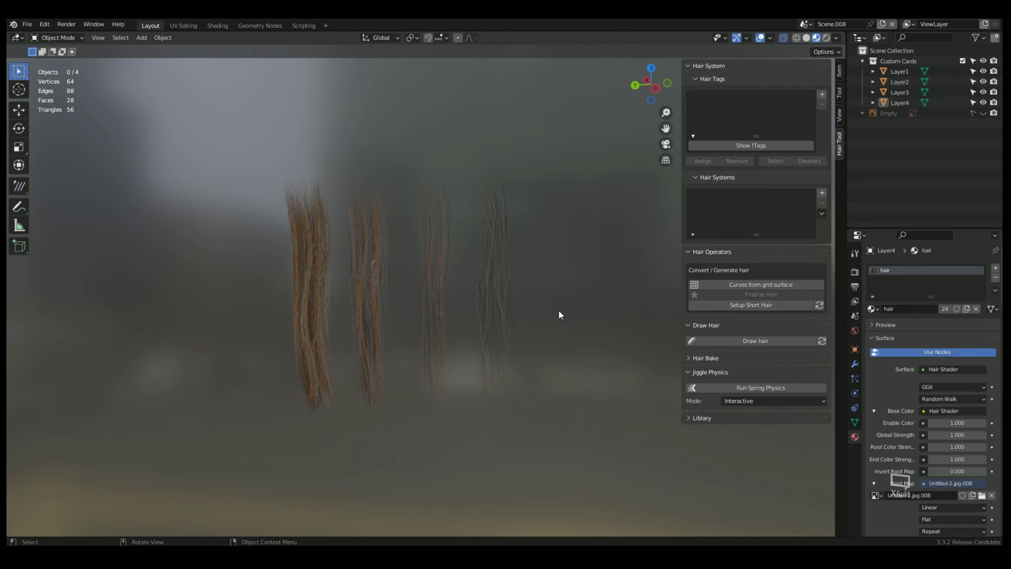
left_click(369, 248)
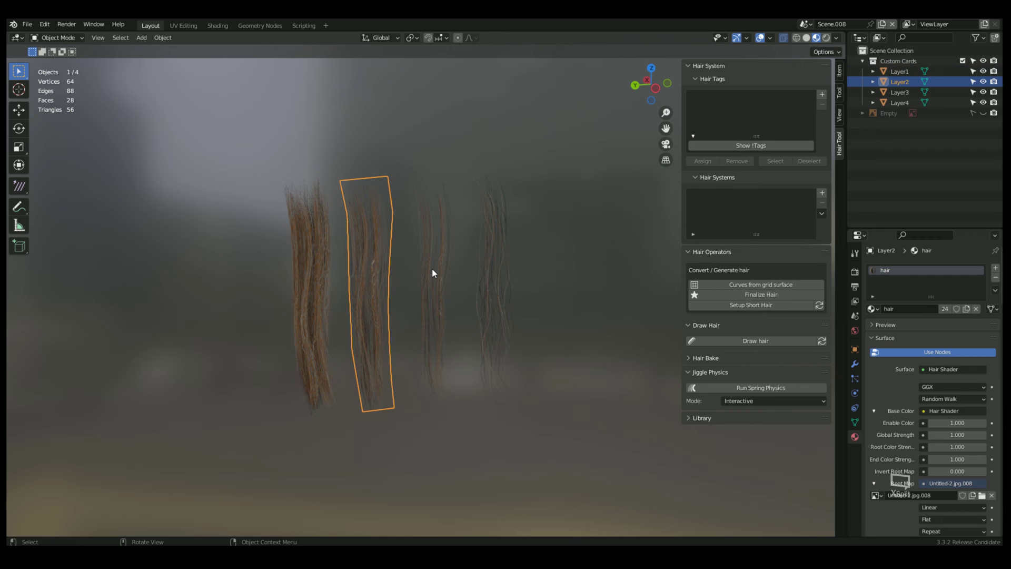
left_click(625, 296)
scroll(458, 281, "down", 1)
mouse_move(489, 318)
middle_mouse_down()
mouse_move(479, 312)
mouse_move(493, 322)
middle_mouse_up()
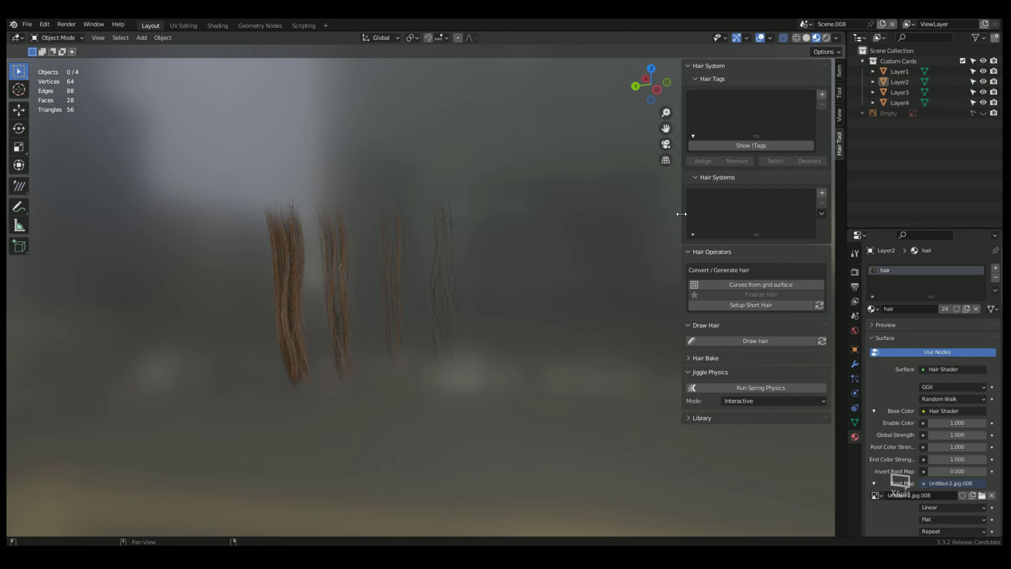
left_click_drag(707, 216, 723, 217)
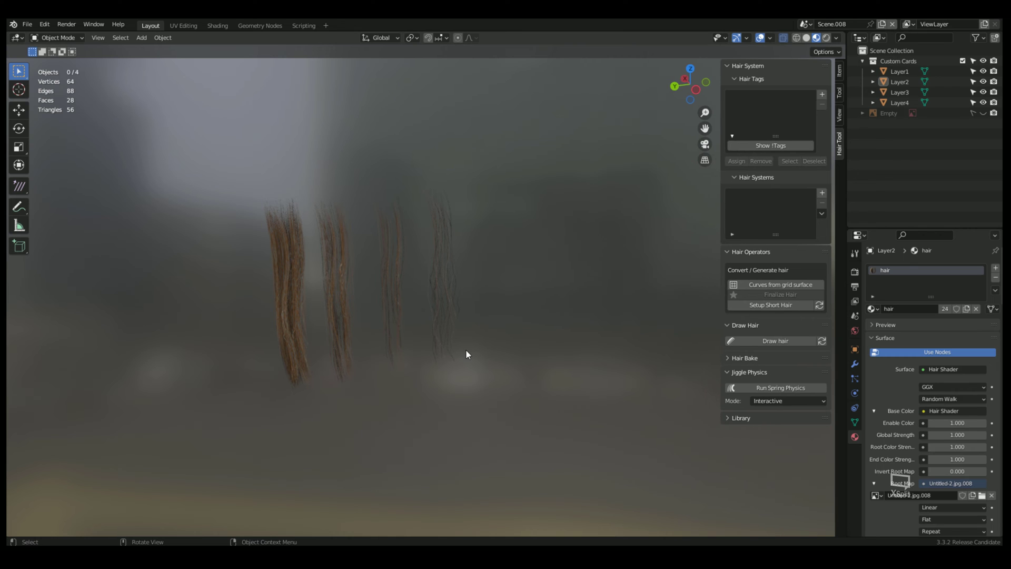
mouse_move(482, 361)
middle_mouse_down()
mouse_move(459, 346)
mouse_move(467, 350)
middle_mouse_up()
scroll(466, 354, "up", 3)
middle_click_drag(478, 396, 383, 287)
scroll(458, 385, "up", 1)
scroll(458, 384, "up", 1)
scroll(458, 384, "up", 1)
scroll(458, 385, "down", 1)
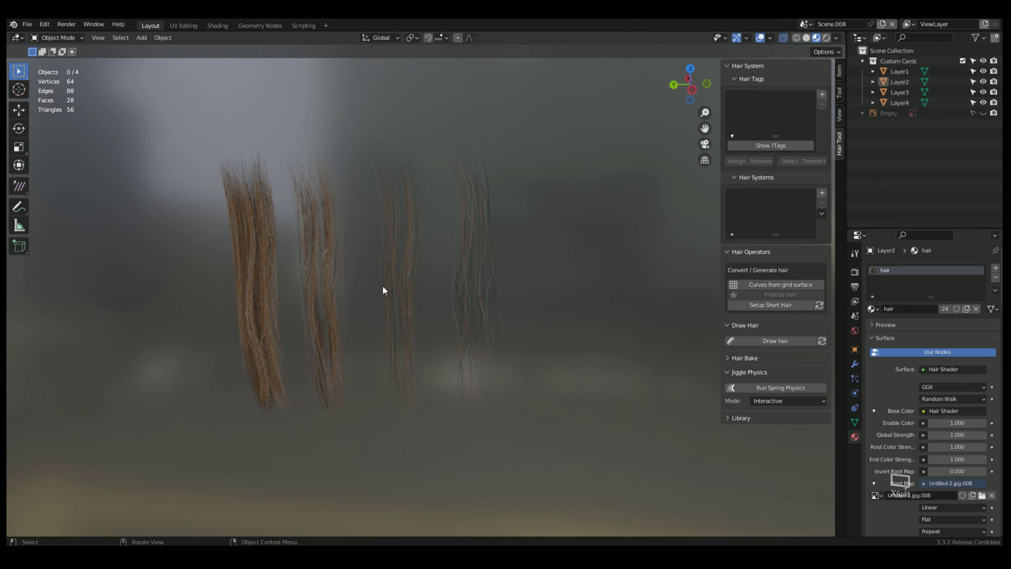
Copy and paste the Layer3 card, then move one of the two about 2.2 m along negative Y, clear of the row.
left_click(406, 265)
middle_click_drag(481, 282, 406, 307, "shift")
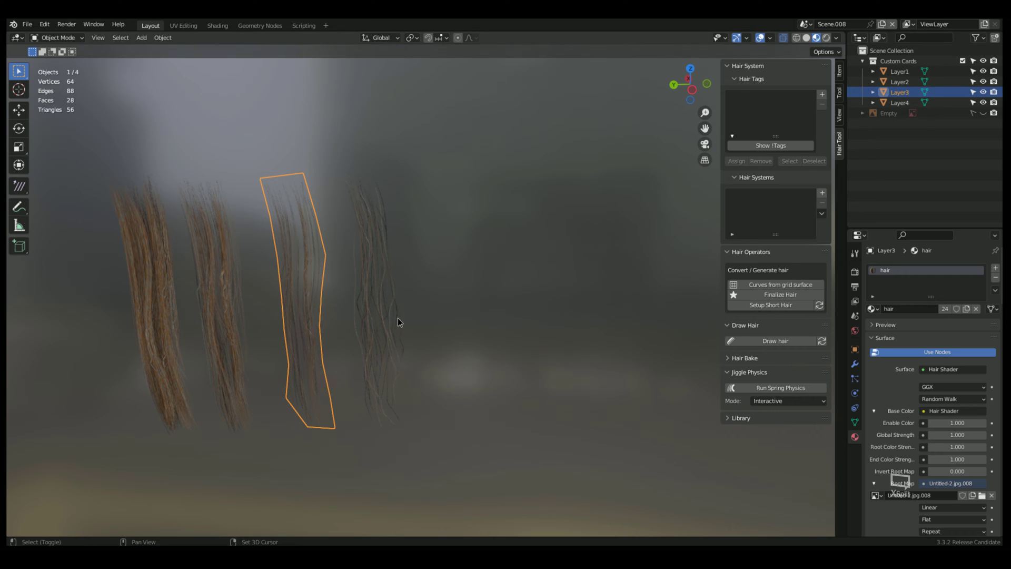
middle_click_drag(397, 317, 382, 301, "shift")
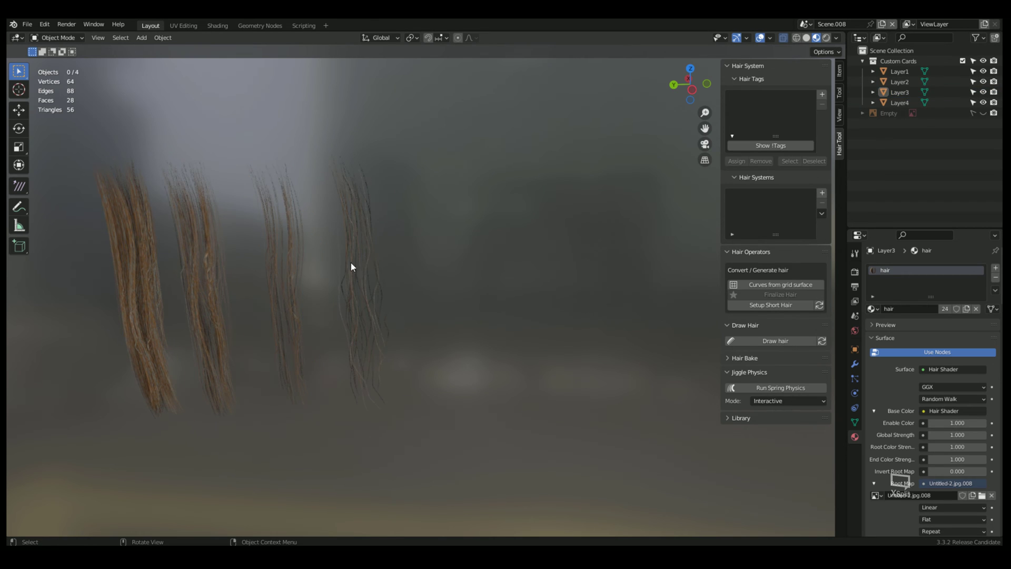
key("ctrl+v")
left_click(287, 248)
scroll(664, 100, "down", 1)
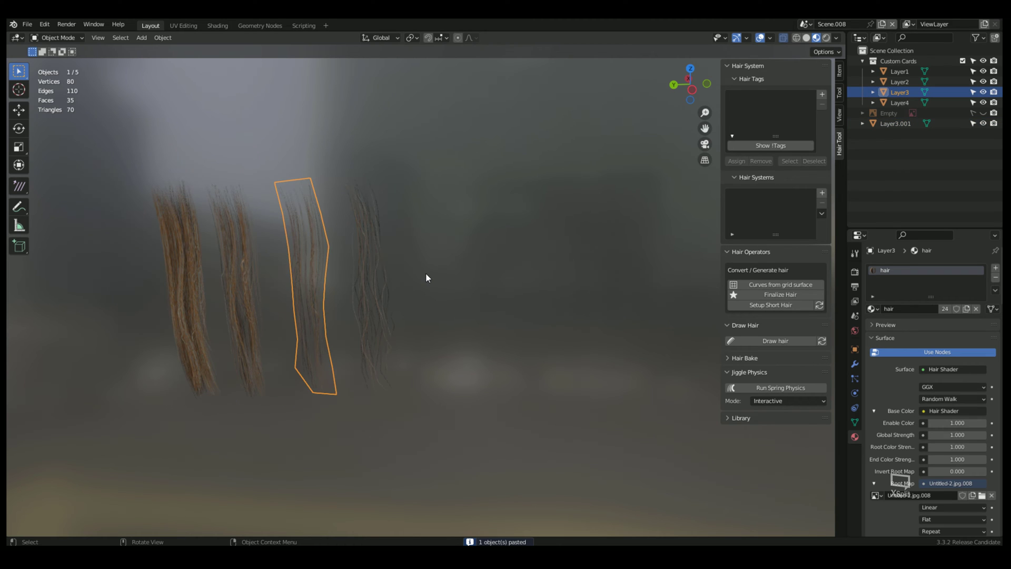
key("g")
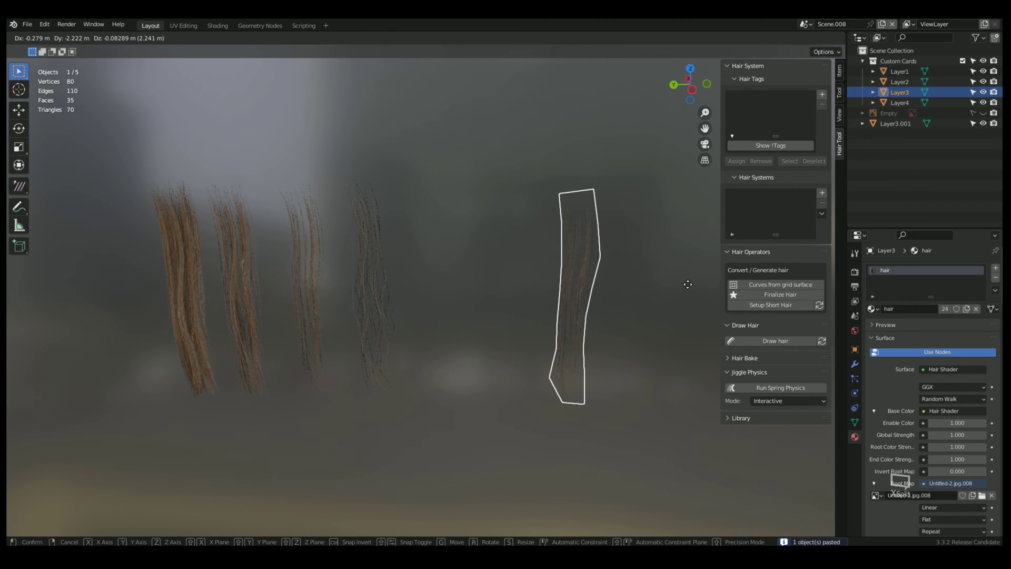
left_click(690, 282)
middle_click_drag(609, 280, 570, 281, "shift")
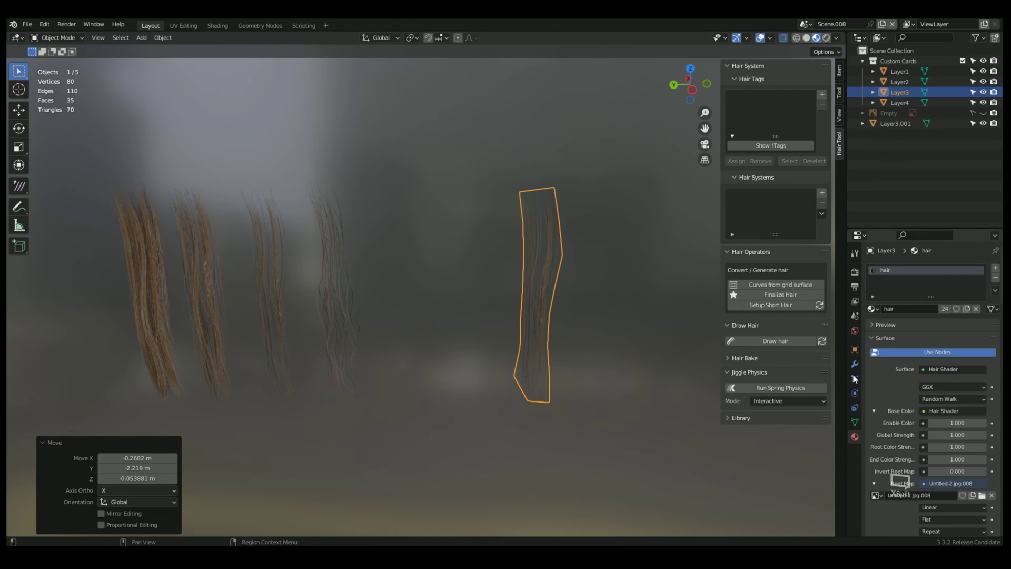
Turn on the wireframe viewport display for the Layer3 card that stands apart from the row.
left_click(856, 349)
scroll(909, 441, "down", 5)
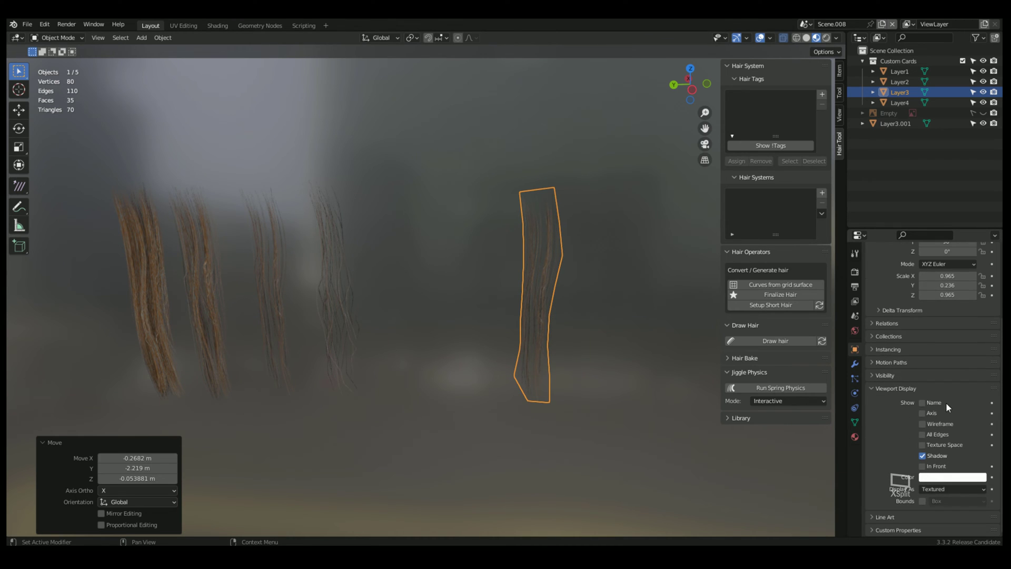
left_click(922, 424)
middle_click_drag(680, 316, 551, 239)
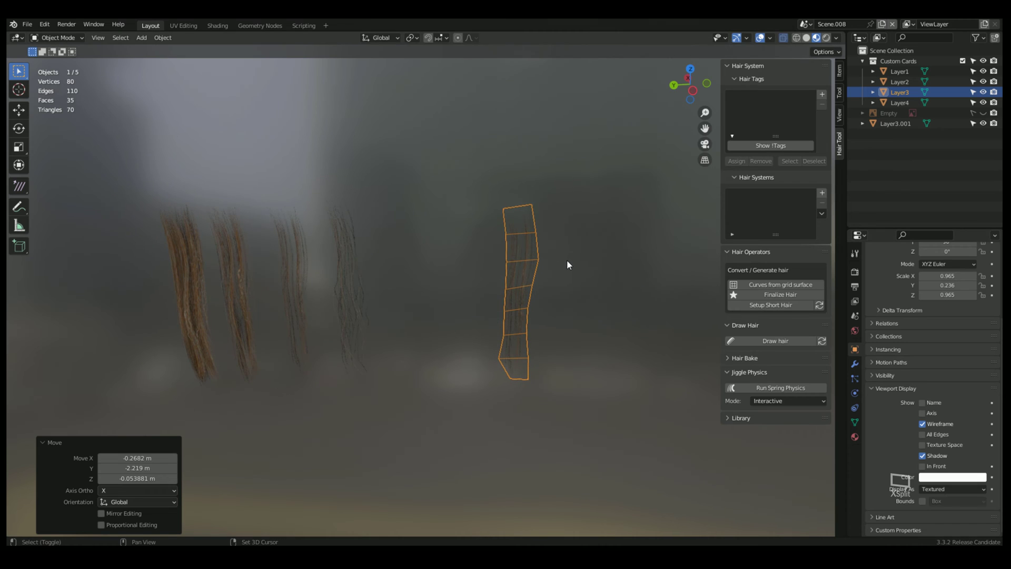
scroll(565, 264, "up", 1)
In the side orthographic view, copy and paste the Layer4 card and move the copy about 1.7 m along negative Y over the wireframe card.
left_click(58, 37)
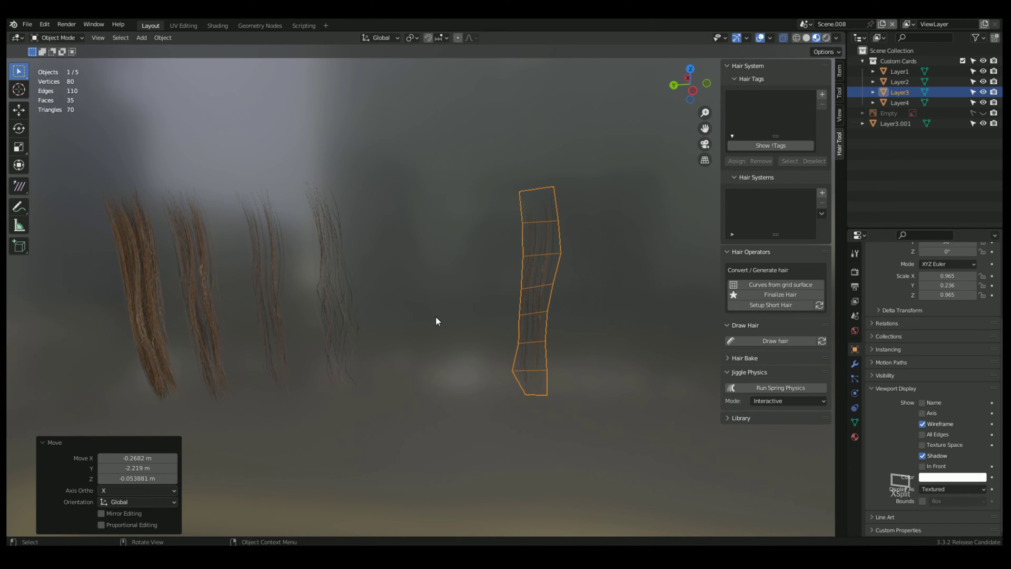
left_click_drag(690, 89, 687, 70)
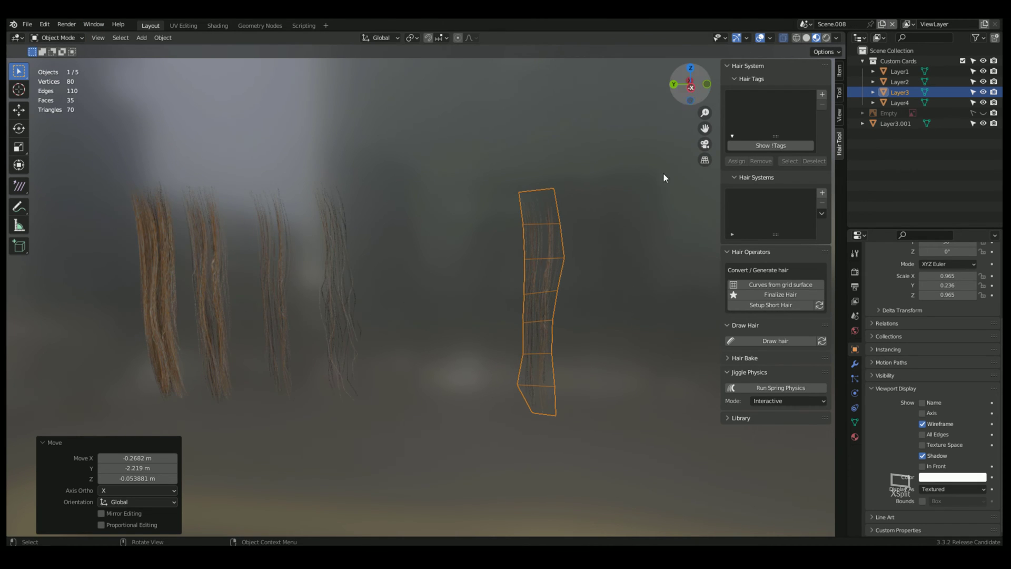
key("ctrl+KP_3")
left_click(332, 298)
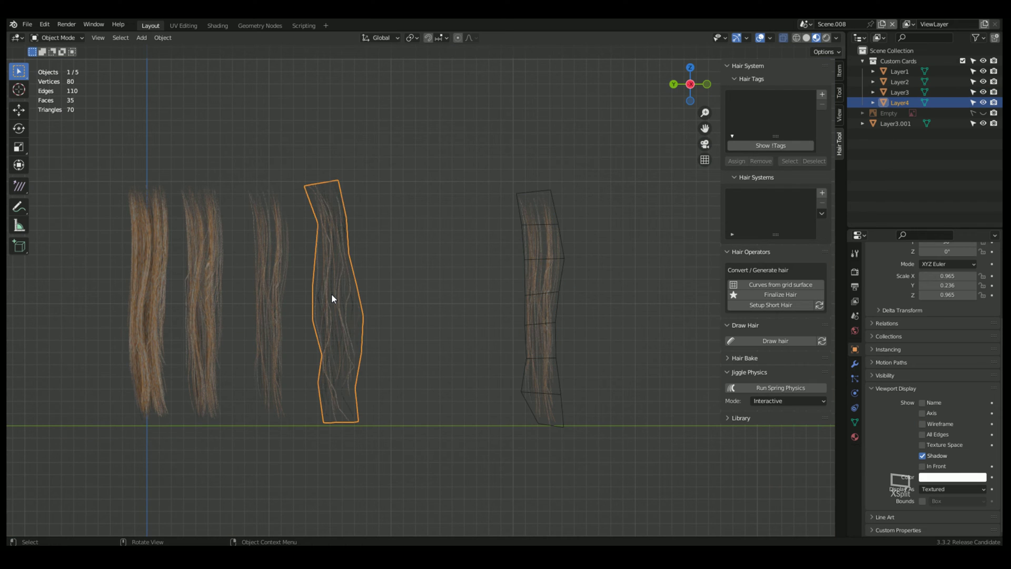
key("ctrl+c")
key("ctrl+v")
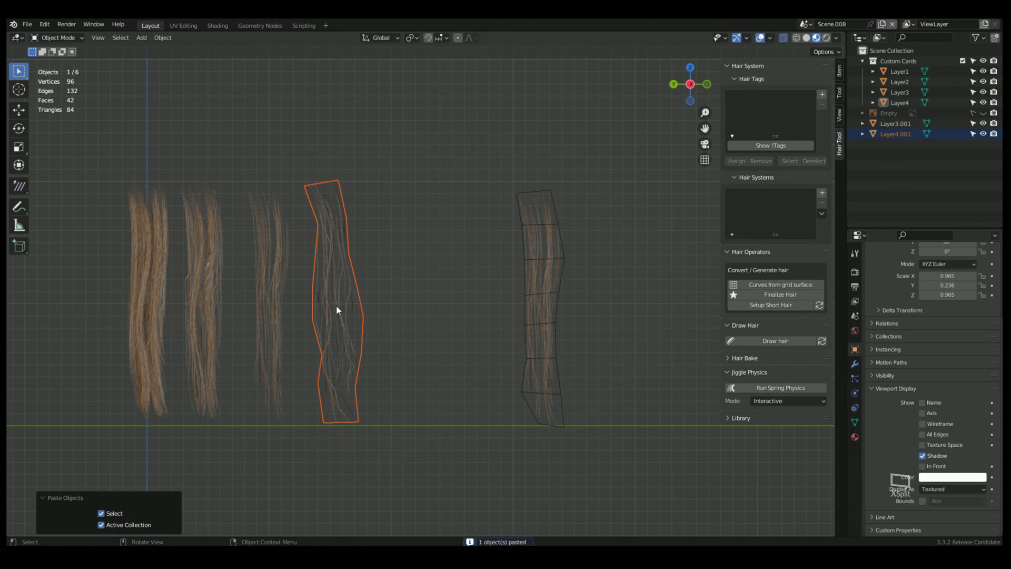
key("g")
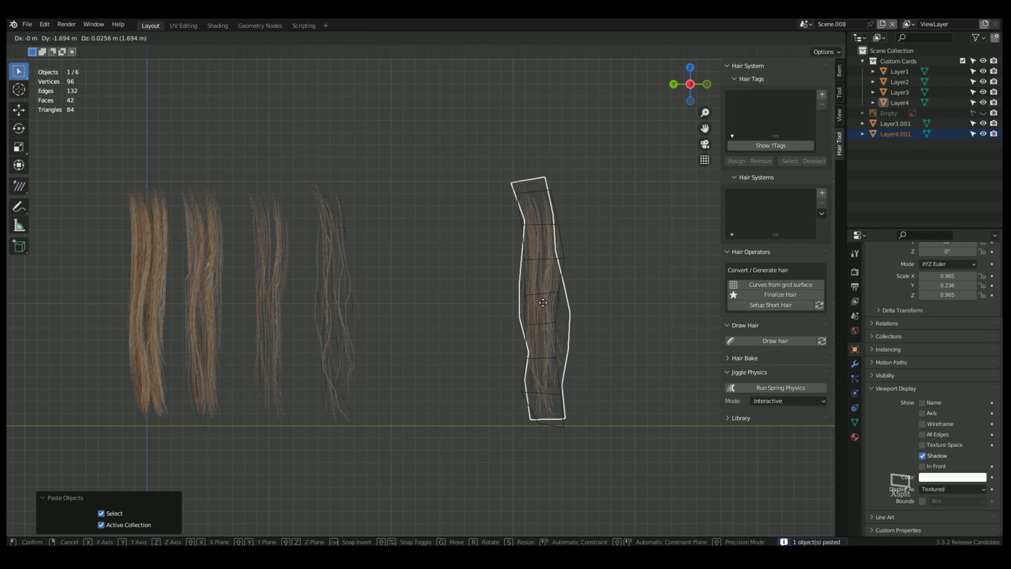
left_click(544, 305)
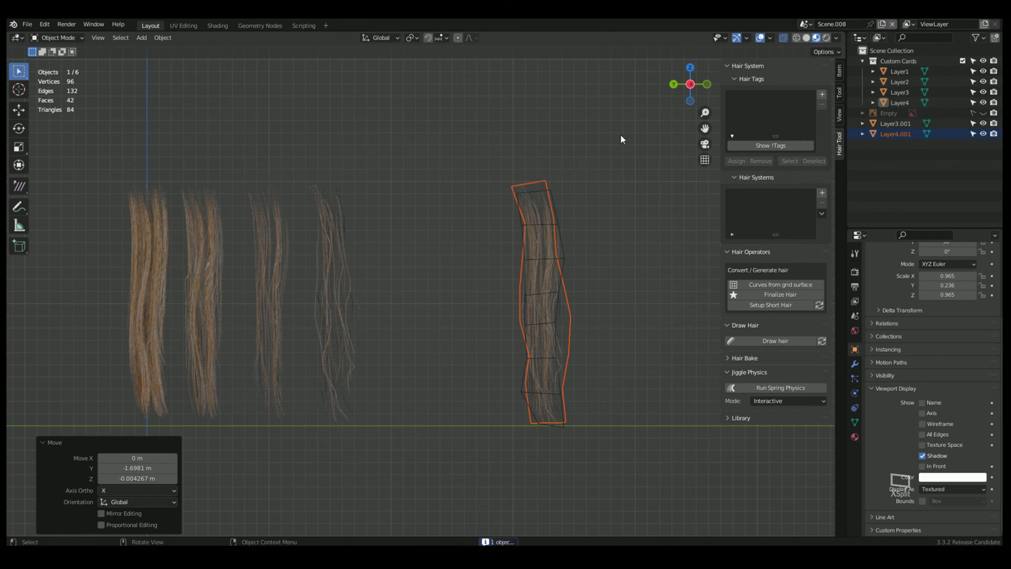
In the top orthographic view, rotate the pasted Layer4 copy 90° about Z so it crosses the wireframe card.
left_click(690, 71)
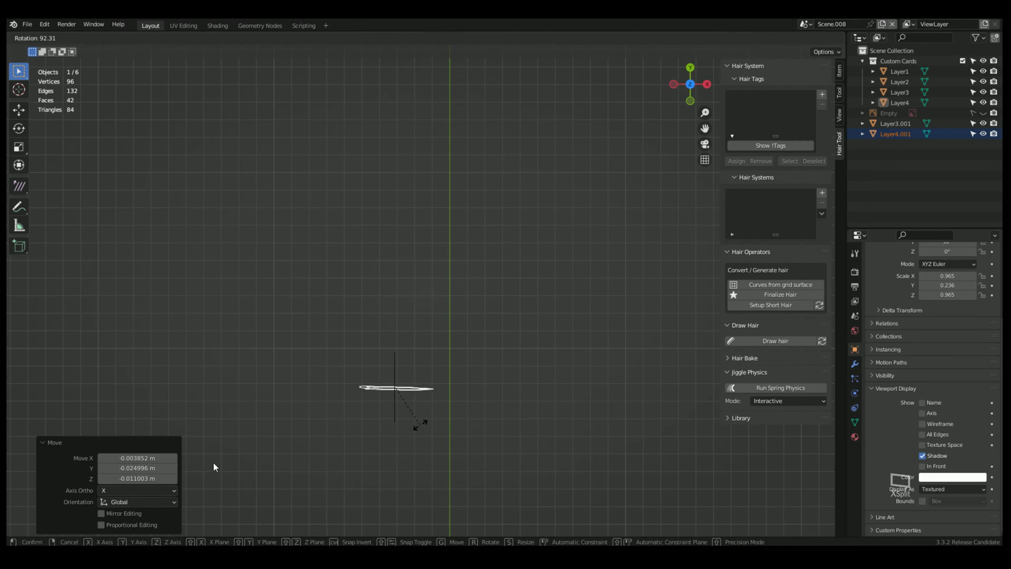
key("r")
left_click(215, 467)
left_click(137, 479)
type("90")
key("Return")
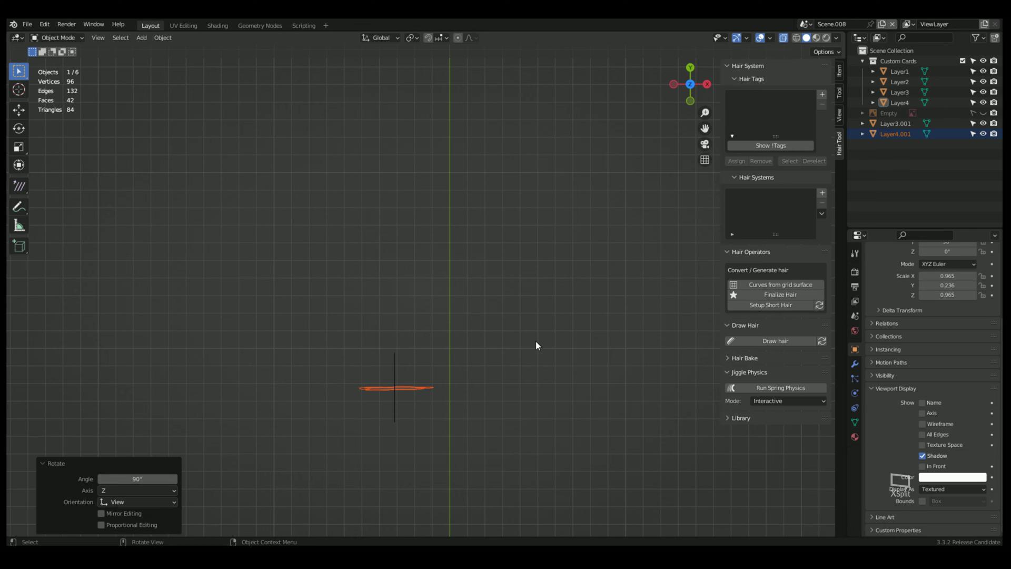
Examine the two crossed cards from several angles in solid and material preview shading.
scroll(451, 403, "up", 1)
middle_click_drag(451, 403, 548, 304)
left_click(523, 302)
scroll(523, 301, "up", 1)
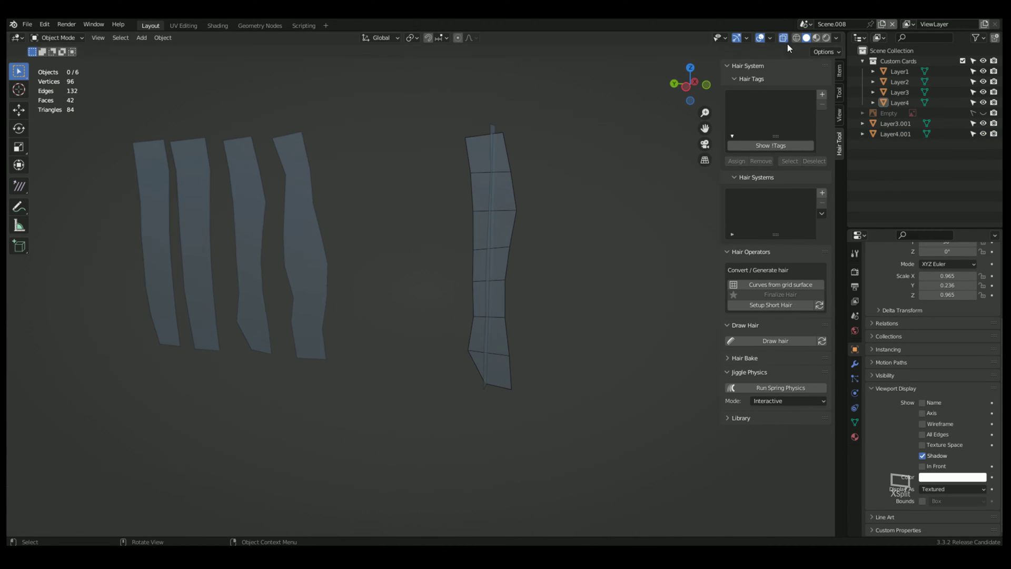
left_click(817, 38)
mouse_move(456, 302)
middle_mouse_down()
mouse_move(478, 300)
mouse_move(365, 292)
mouse_move(606, 297)
mouse_move(429, 307)
mouse_move(558, 322)
mouse_move(514, 308)
mouse_move(514, 346)
mouse_move(496, 371)
middle_mouse_up()
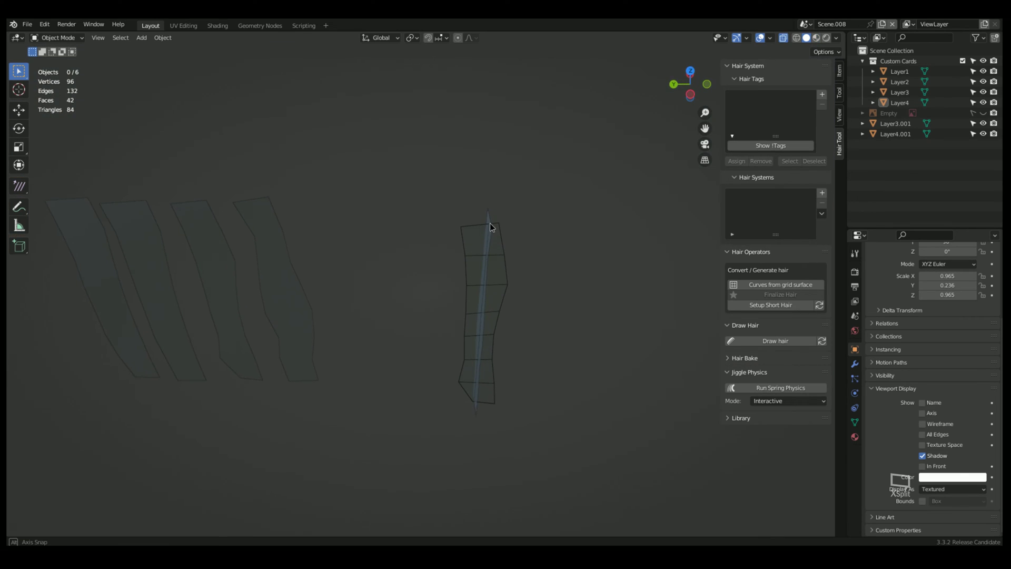
mouse_move(490, 223)
middle_mouse_down()
mouse_move(482, 244)
mouse_move(487, 227)
middle_mouse_up()
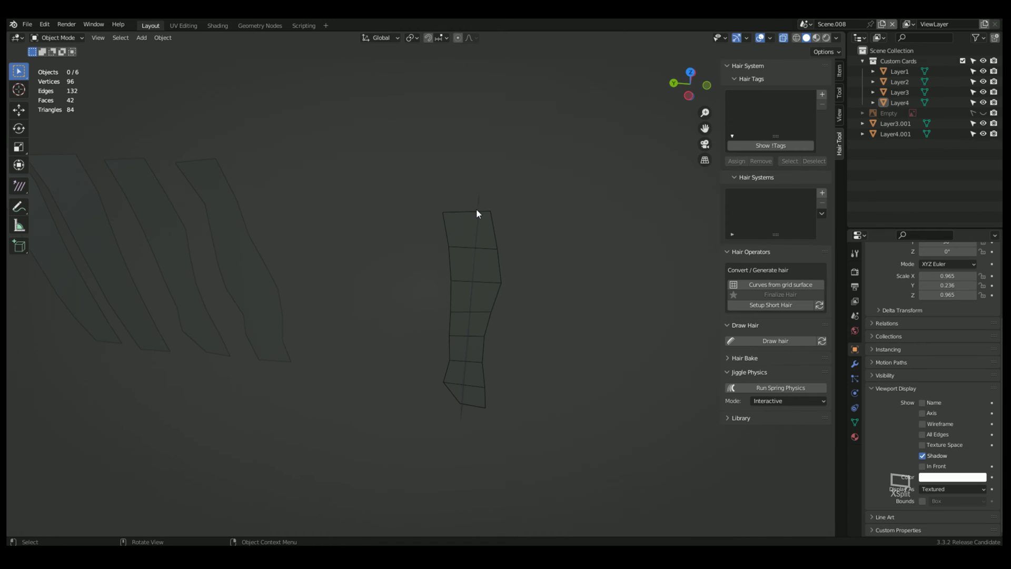
middle_click_drag(347, 232, 313, 257)
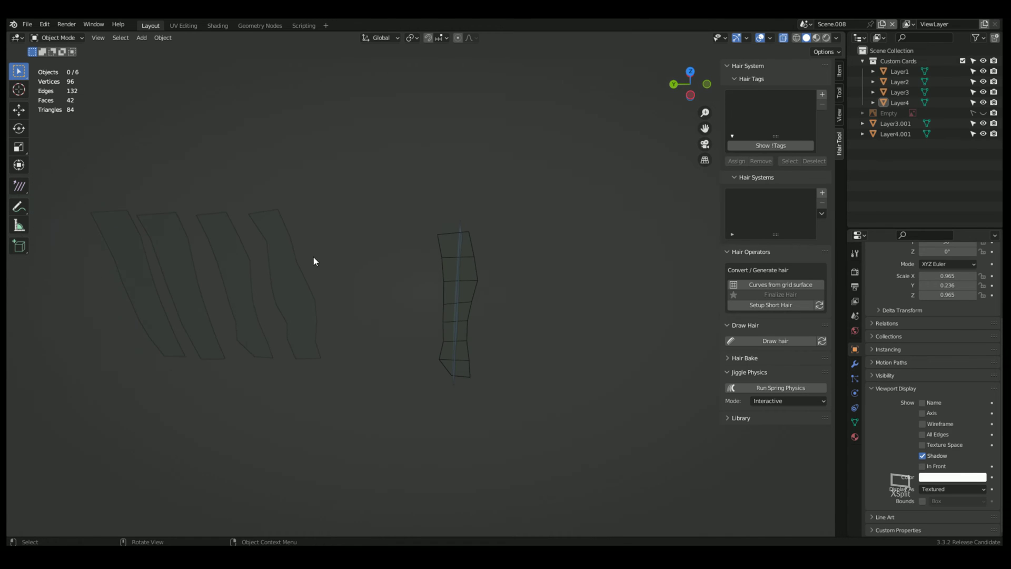
left_click(816, 38)
middle_click_drag(450, 293, 237, 312)
Copy and paste the Layer4 card, then move the copy about 1.7 m along negative Y and 0.29 m along negative X, beside the crossed cards.
left_click(283, 289)
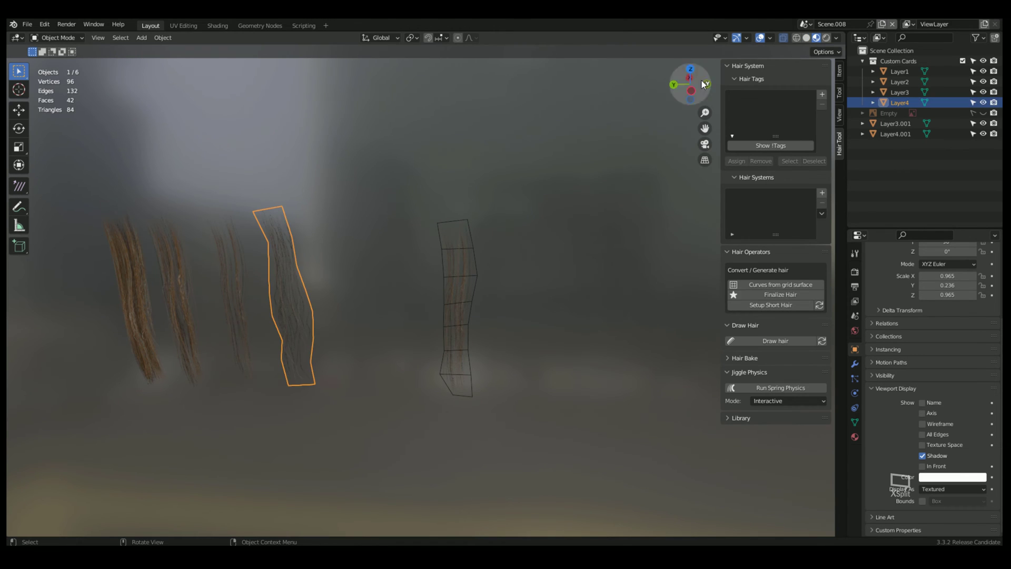
left_click(691, 92)
key("ctrl+c")
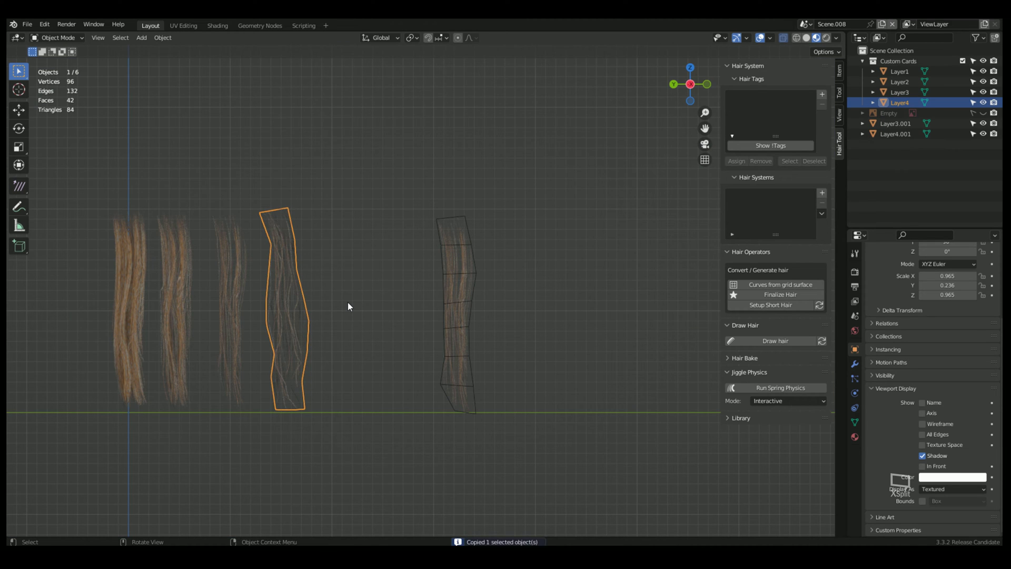
key("ctrl+v")
key("g")
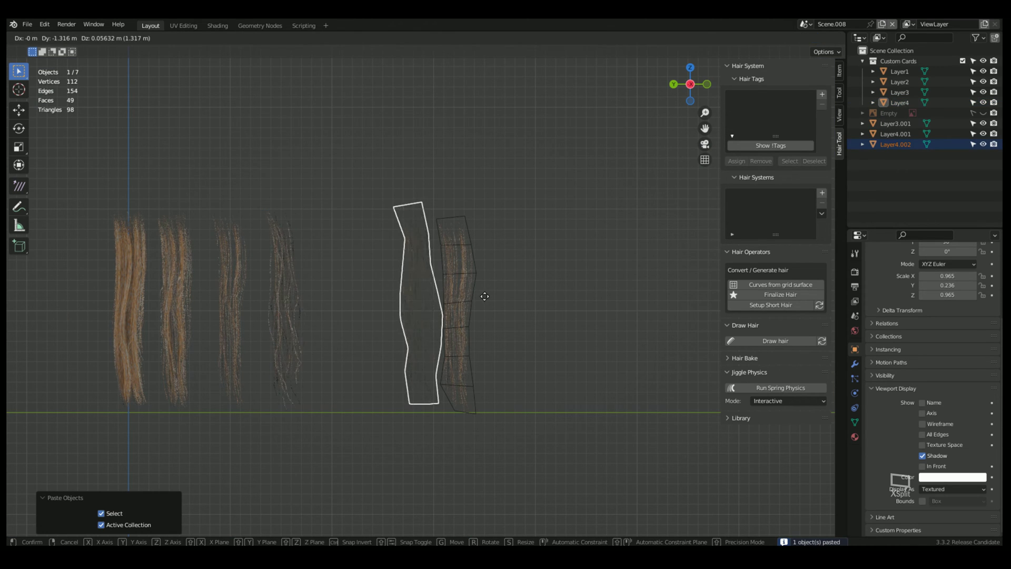
left_click(534, 295)
middle_click_drag(534, 291, 404, 405)
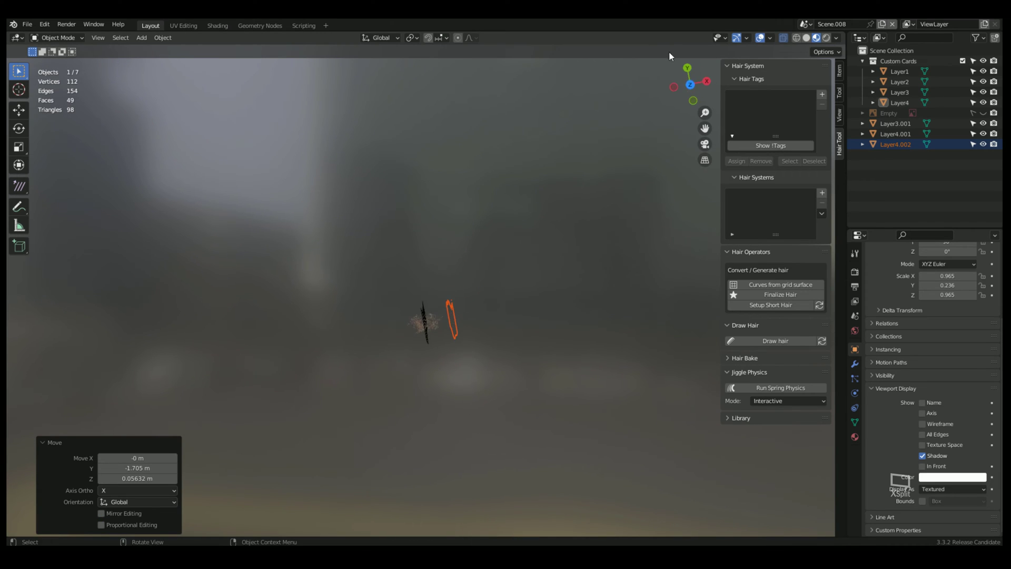
left_click(691, 85)
key("g")
left_click(512, 304)
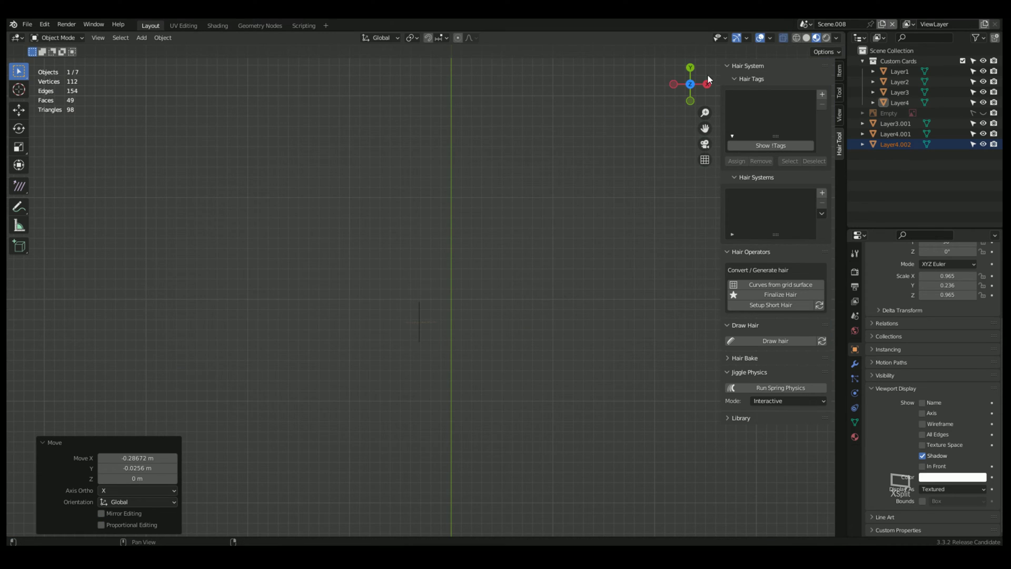
middle_click_drag(564, 197, 552, 281)
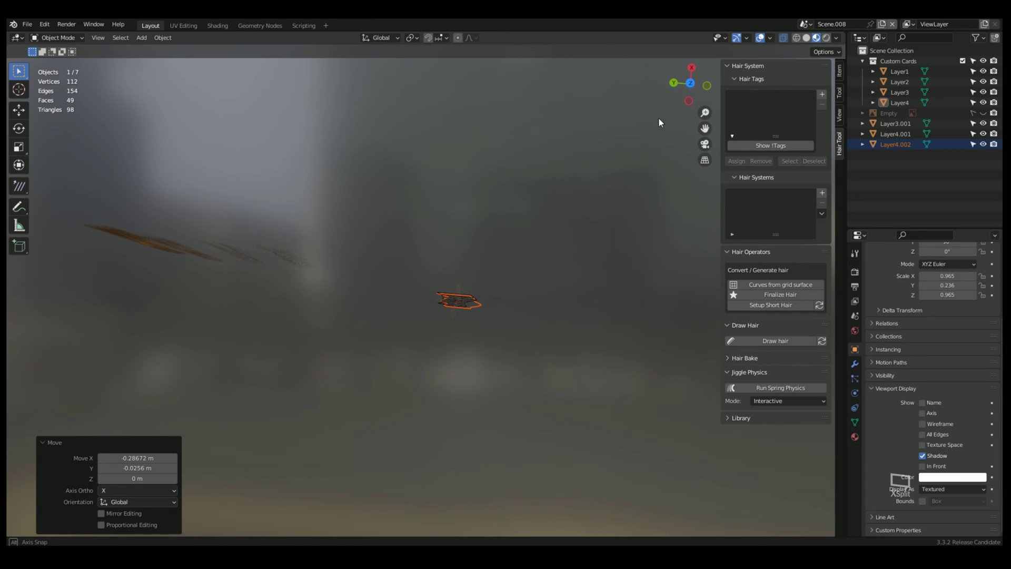
In the bottom orthographic view with solid shading, rotate and nudge the new card into a diagonal of about 45° beside the crossed cards.
left_click(806, 39)
left_click_drag(693, 88, 520, 320)
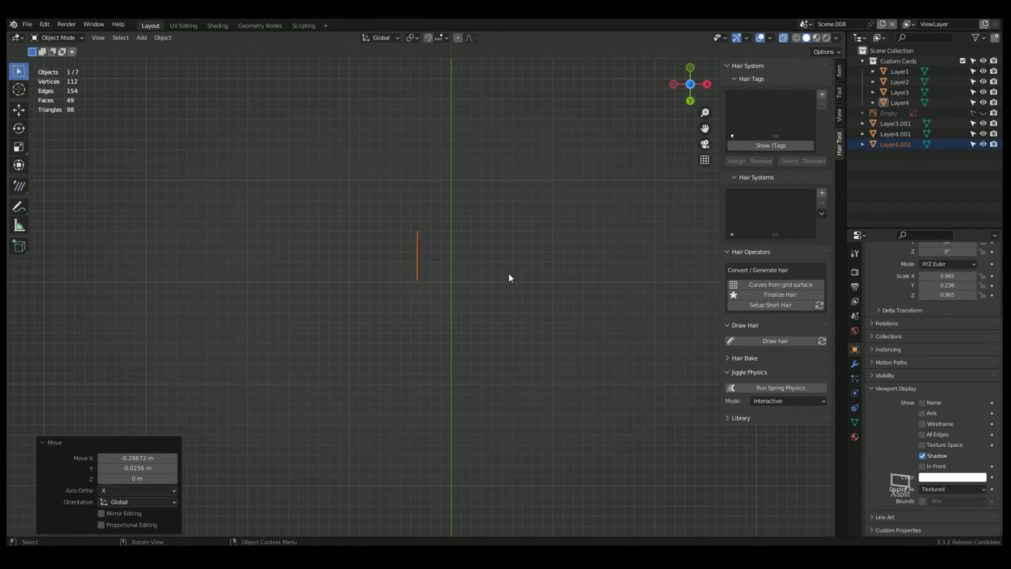
scroll(509, 278, "up", 4)
key("r")
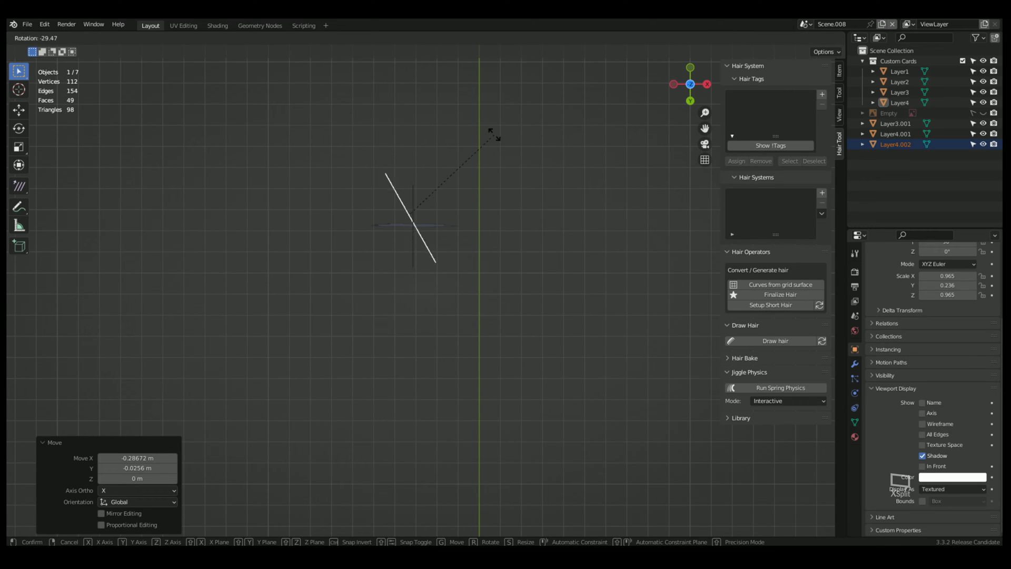
left_click(384, 187)
key("g")
left_click(417, 225)
key("r")
left_click(479, 188)
key("g")
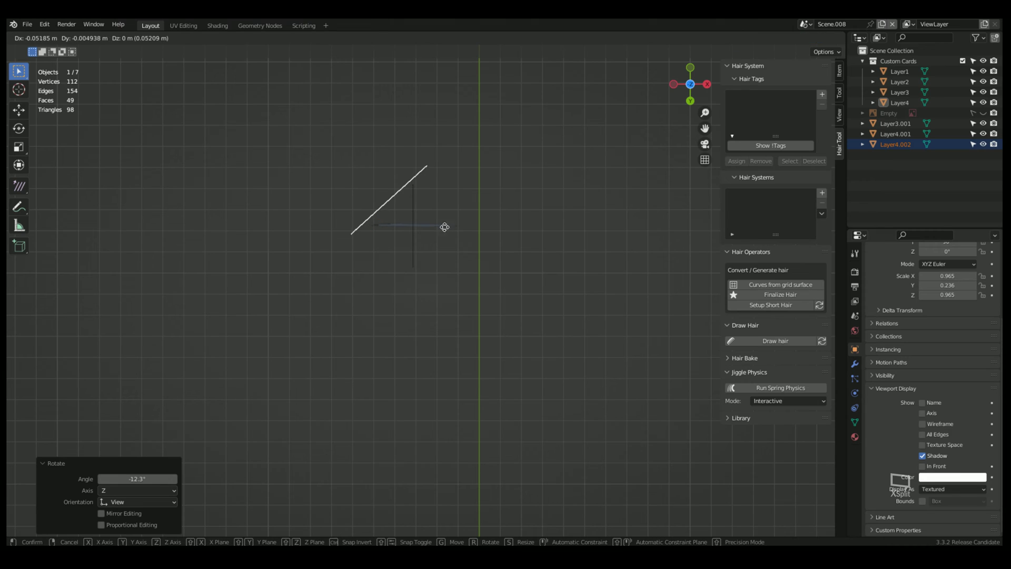
left_click(445, 228)
key("r")
left_click(513, 202)
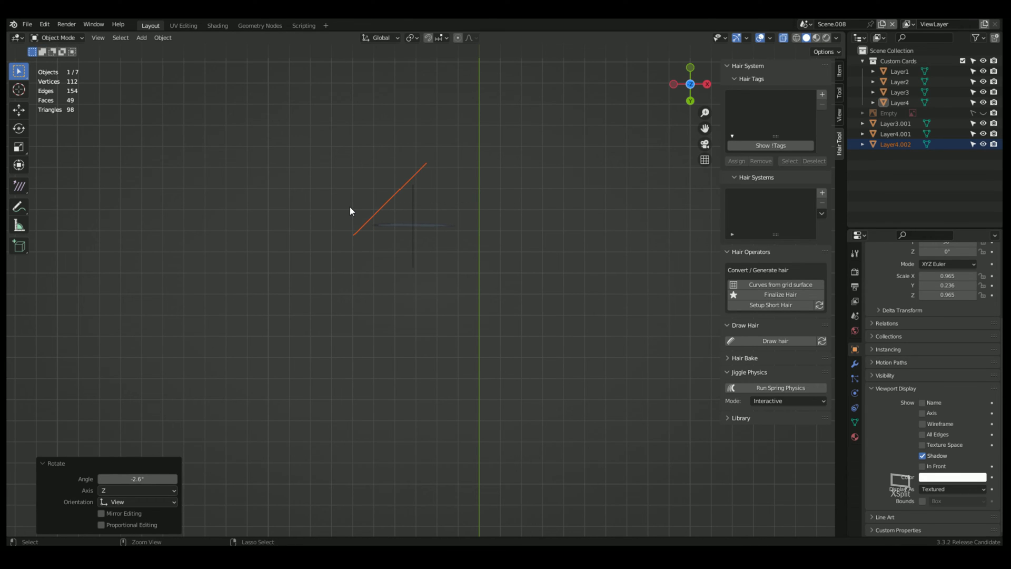
Paste another Layer4 copy, move it about 0.2 m along X and Y to the opposite side of the crossed cards, and adjust its rotation.
key("ctrl+v")
key("g")
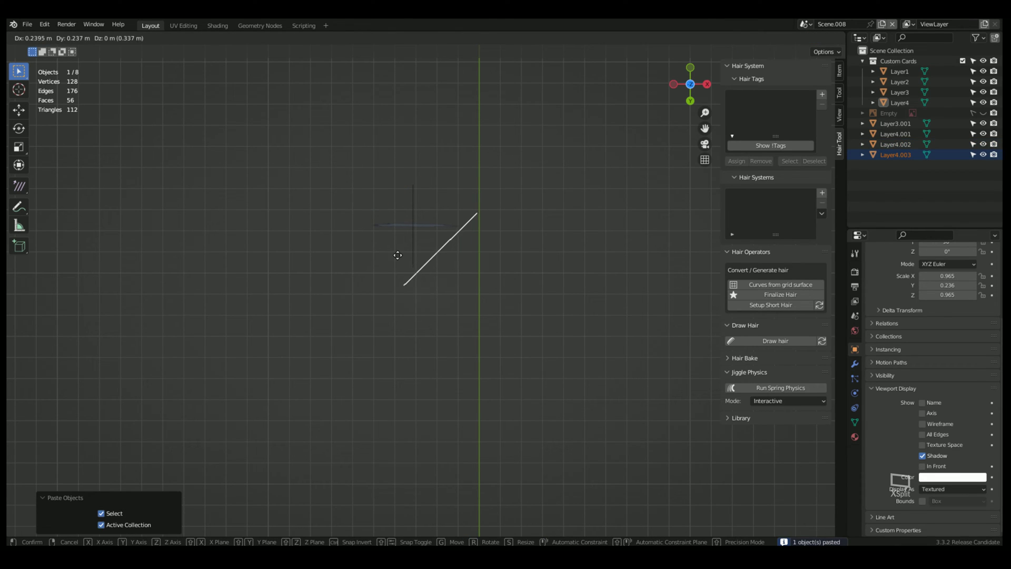
left_click(395, 254)
key("r")
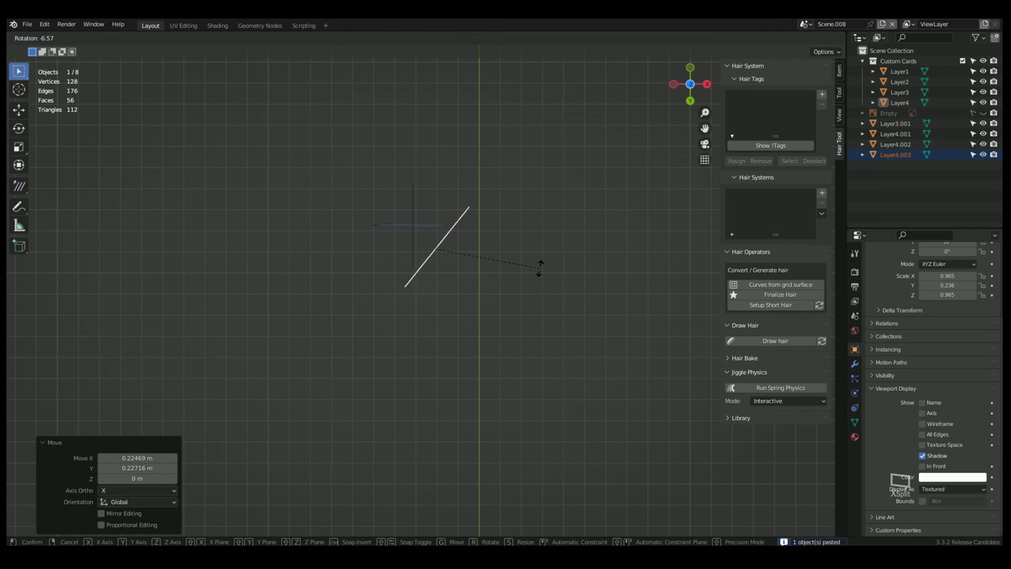
left_click(540, 264)
key("g")
left_click(536, 270)
Return to material preview shading and turn off the wireframe viewport display for the Layer3 card in the clump.
middle_click_drag(547, 286, 550, 280)
middle_click_drag(488, 184, 756, 46)
key("z")
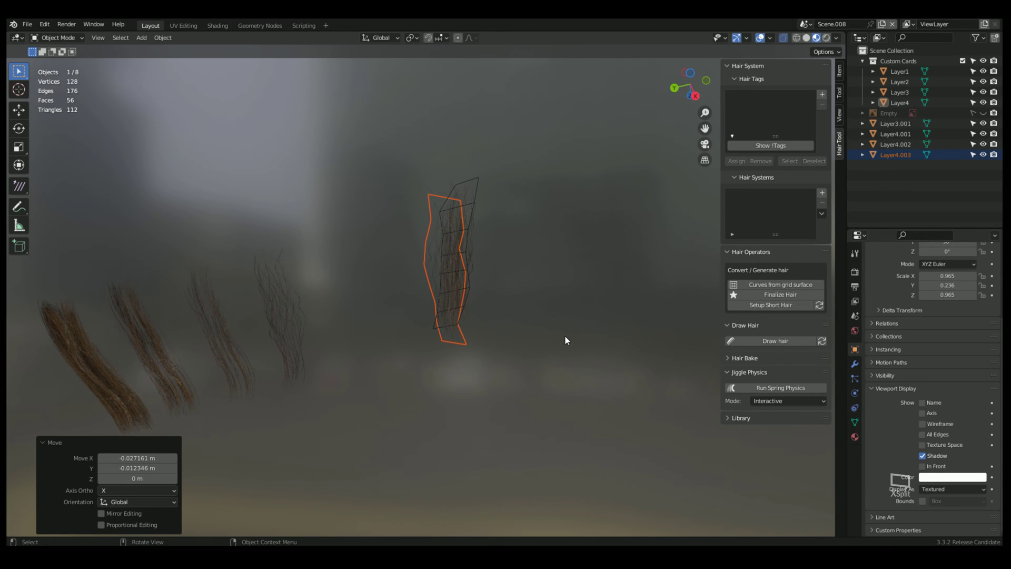
mouse_move(565, 332)
middle_mouse_down()
mouse_move(552, 366)
mouse_move(559, 313)
middle_mouse_up()
left_click(473, 174)
left_click(472, 174)
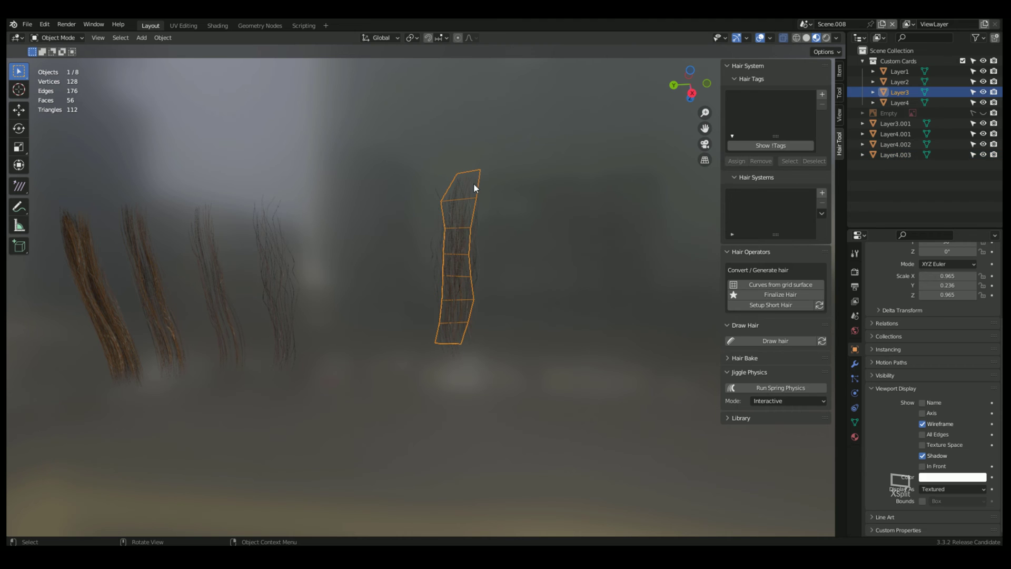
left_click(599, 400)
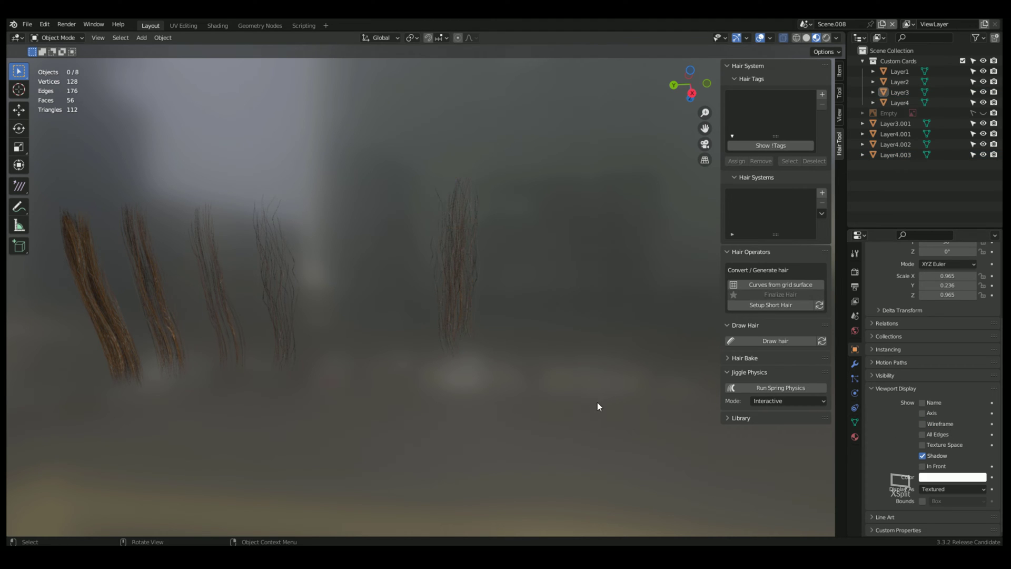
Group the clump's Layer3, Layer4.001, Layer4.002 and Layer4.003 cards in a CustomClumps collection, with the four separate cards in an excluded Collection 2.
left_click(963, 61)
left_click(963, 61)
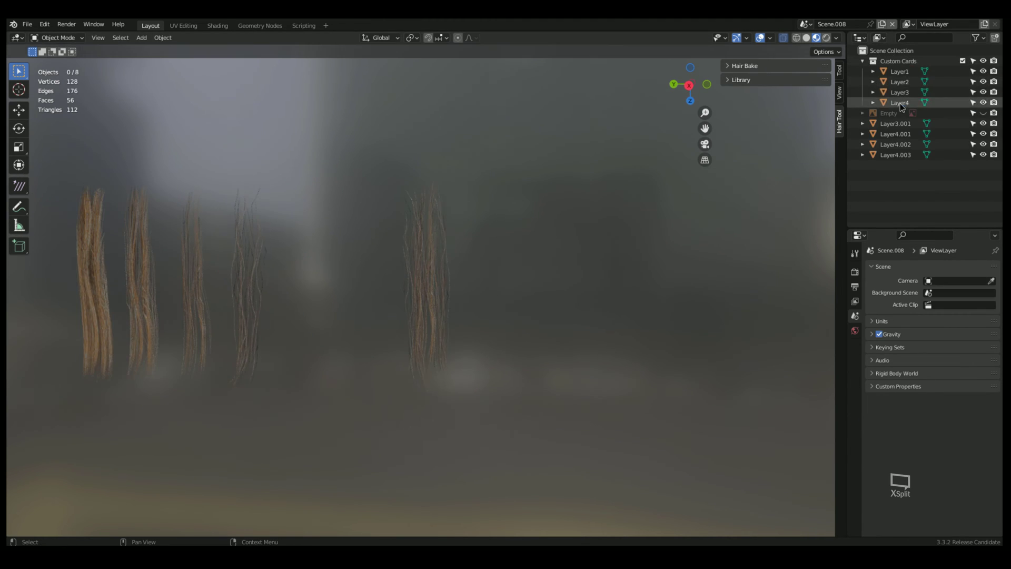
left_click(900, 102)
left_click(900, 93)
left_click(900, 103)
left_click(900, 123)
left_click(900, 155)
left_click(899, 125)
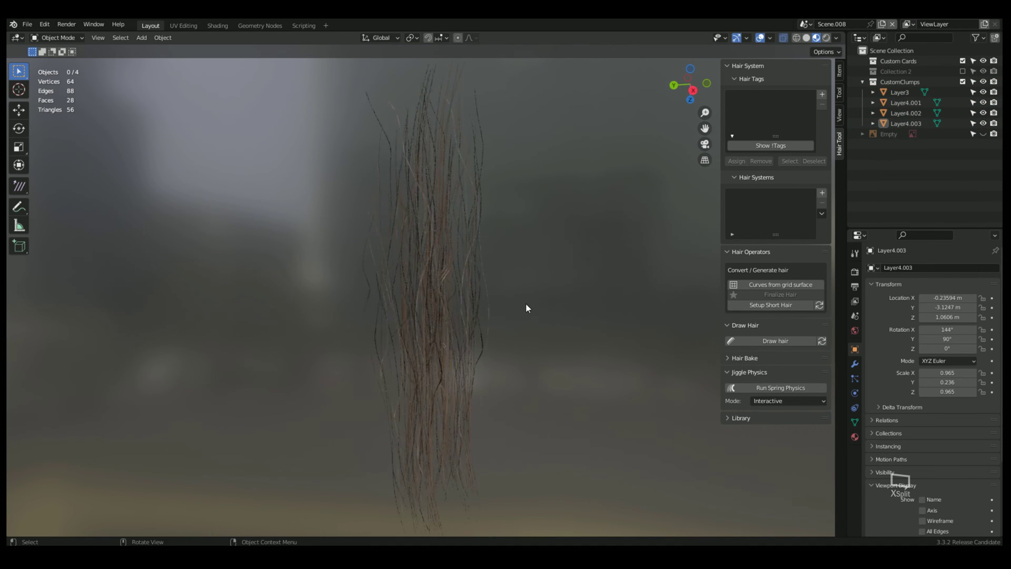
Change the lighting environment of the material preview and examine the four-card clump.
left_click(836, 38)
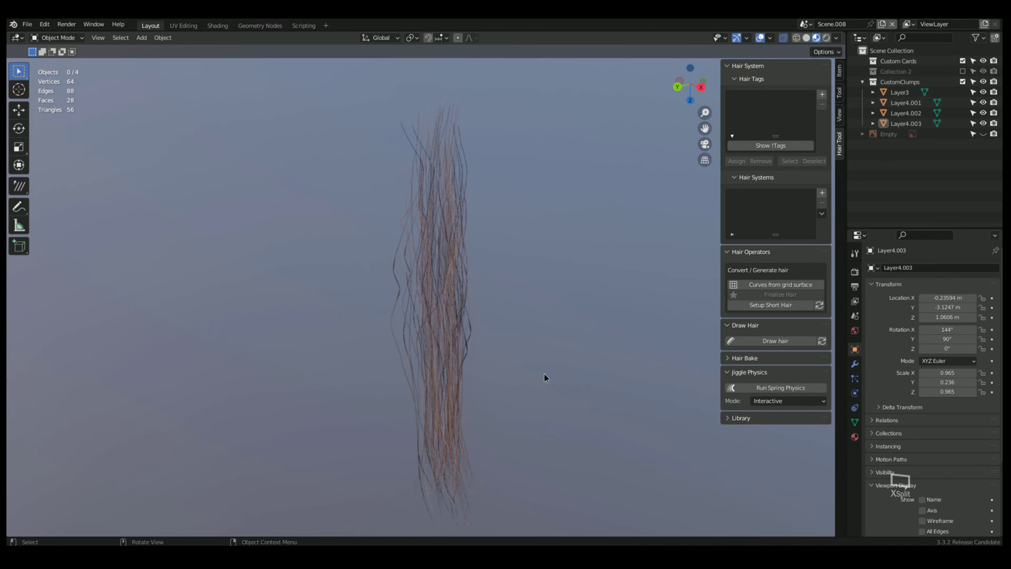
mouse_move(545, 374)
middle_mouse_down()
mouse_move(606, 376)
mouse_move(469, 379)
mouse_move(585, 368)
mouse_move(504, 356)
mouse_move(612, 361)
mouse_move(495, 367)
mouse_move(591, 376)
middle_mouse_up()
scroll(592, 376, "down", 5)
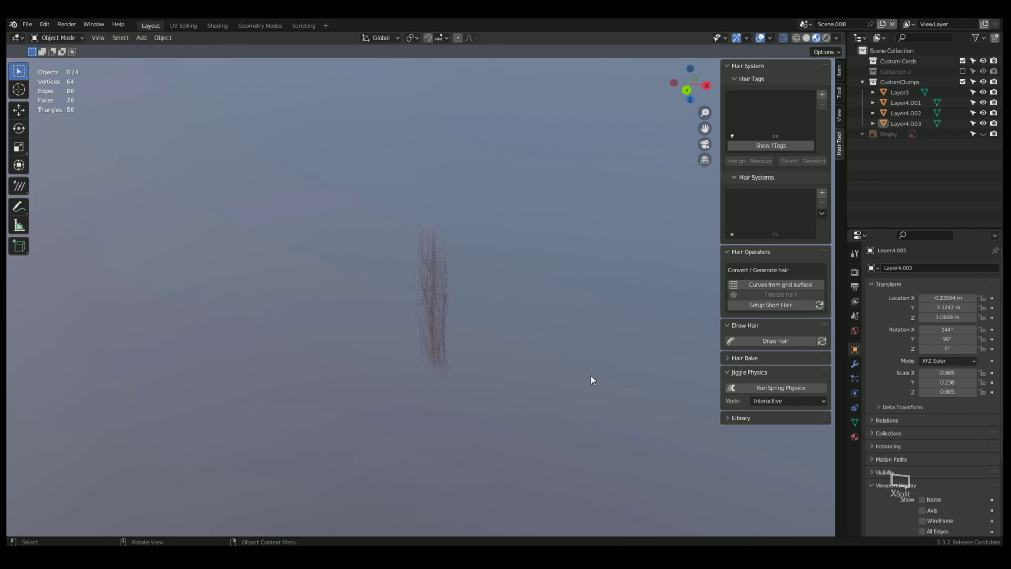
Include Collection 2 in the view layer and hide Layer1, Layer2 and Layer3.001 to compare the single Layer4 card with the clump.
left_click(963, 71)
middle_click_drag(499, 324, 450, 287)
scroll(451, 287, "down", 2)
left_click_drag(981, 84, 983, 103)
middle_click_drag(677, 205, 709, 281)
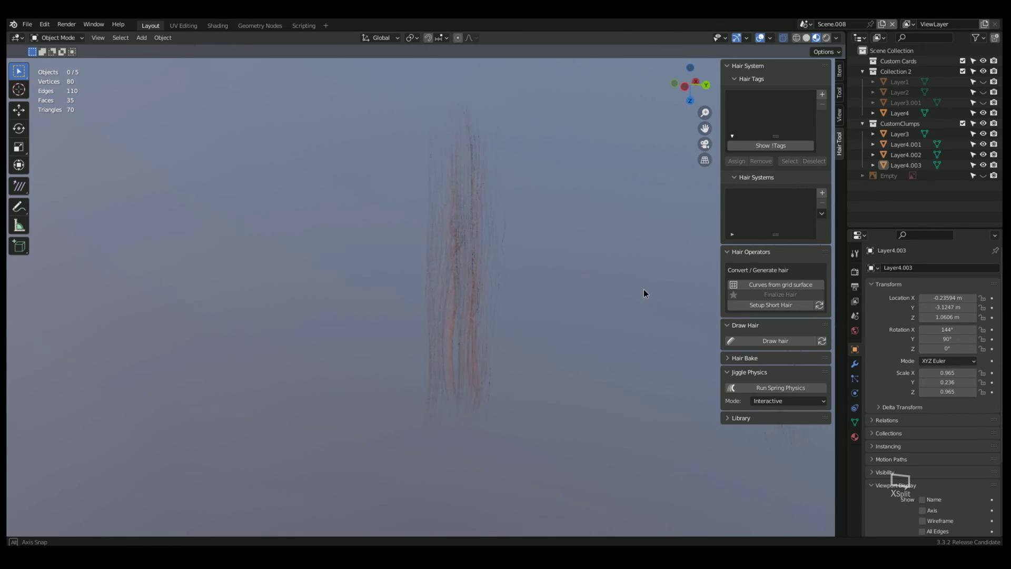
middle_click_drag(545, 299, 318, 313)
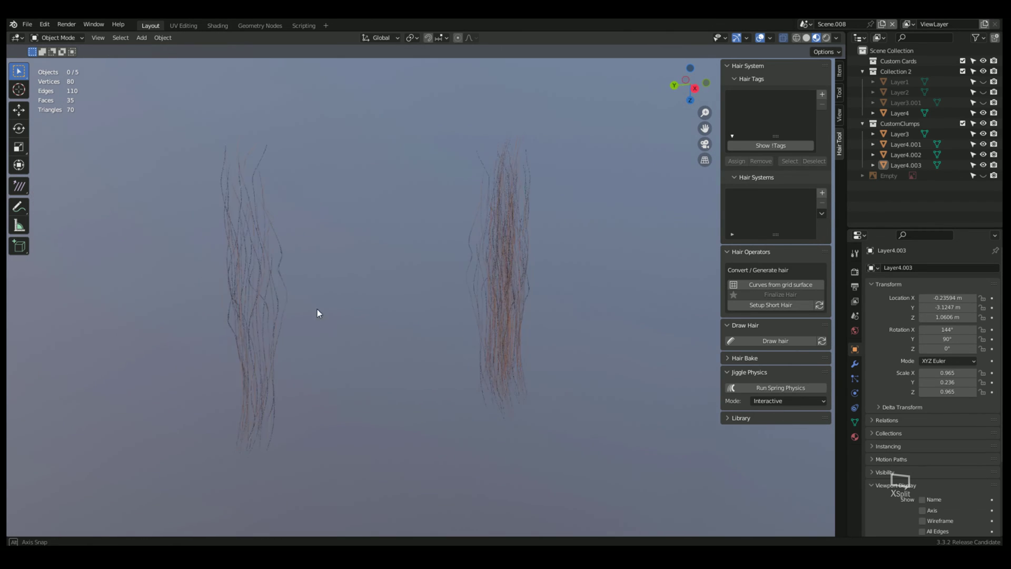
Hide the single Layer4 card and examine the clump from several angles.
left_click(983, 113)
middle_click_drag(541, 275, 476, 283)
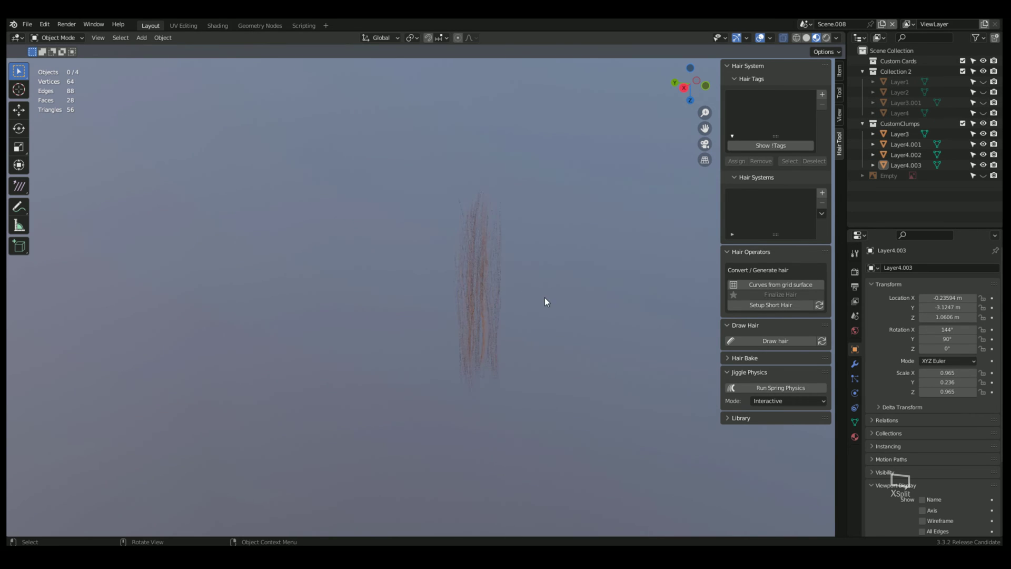
scroll(544, 298, "up", 2)
middle_click_drag(545, 298, 537, 422)
middle_click_drag(555, 327, 484, 297)
scroll(504, 286, "up", 2)
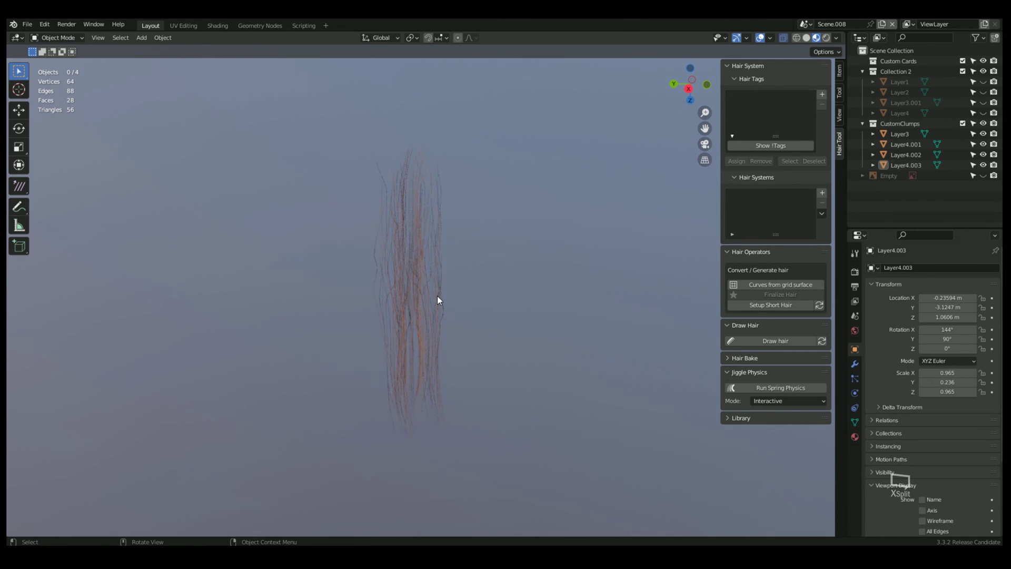
Select all four cards in the CustomClumps collection and join them into one object with Layer3 active.
left_click(437, 299)
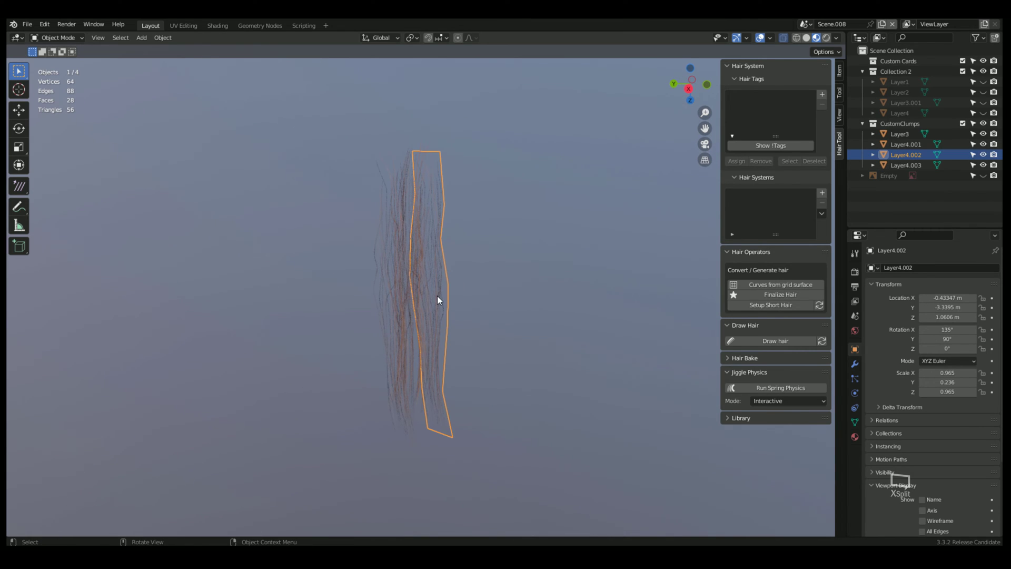
left_click(898, 134)
left_click(897, 164, "shift")
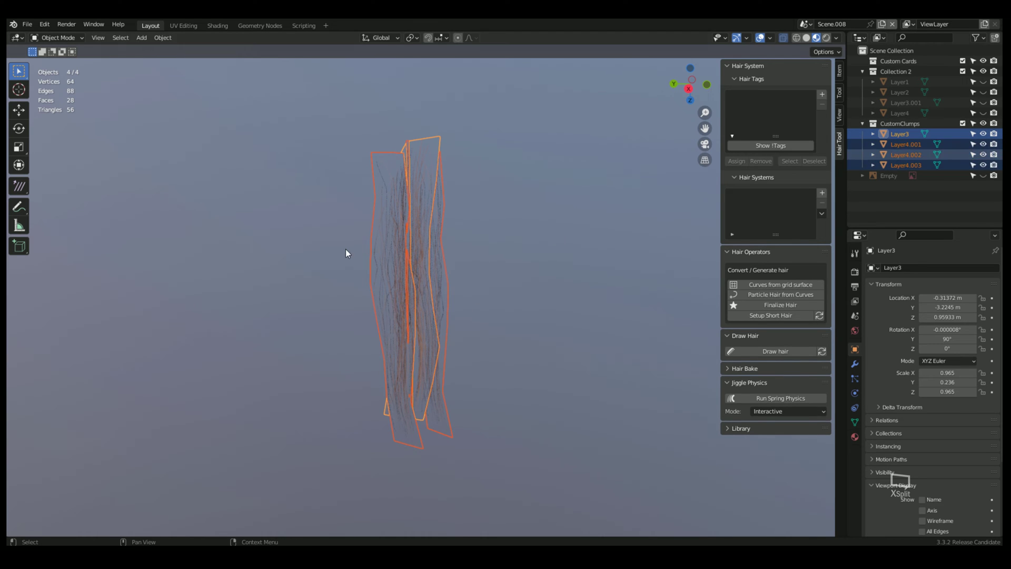
key("ctrl+j")
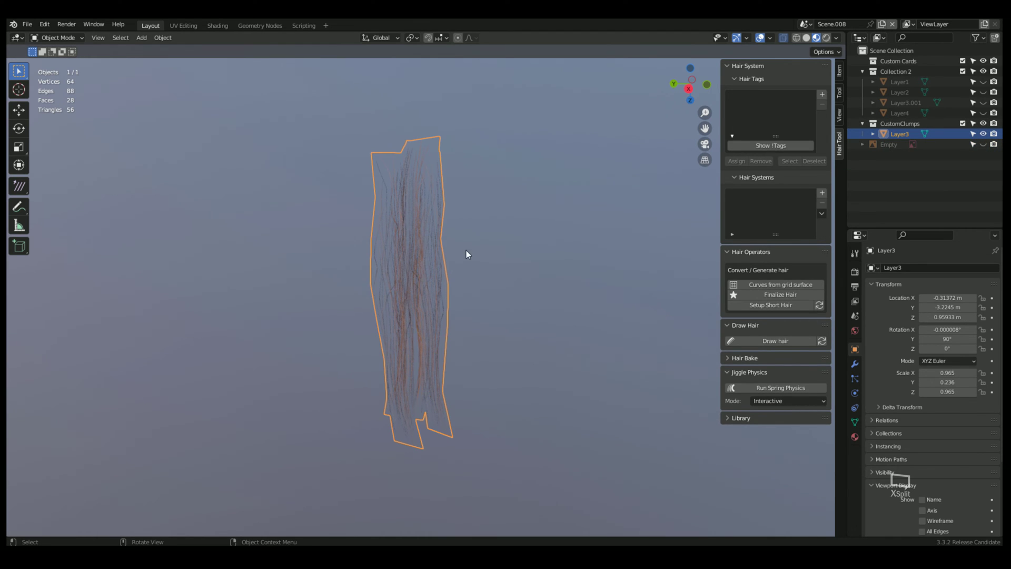
Rename the joined object in the CustomClumps collection as Clump1.
double_click(907, 128)
double_click(908, 133)
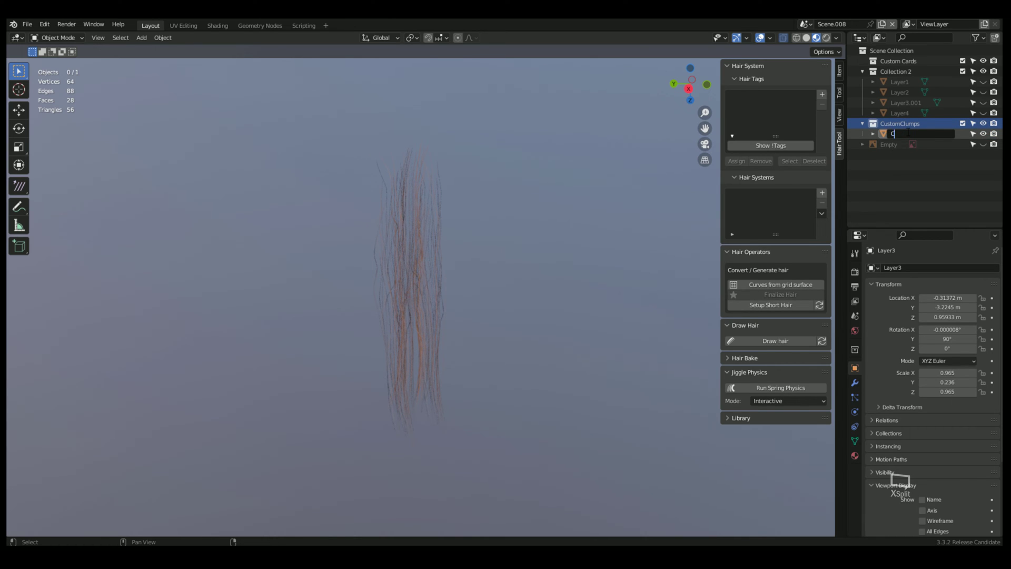
type("Clump")
type("1")
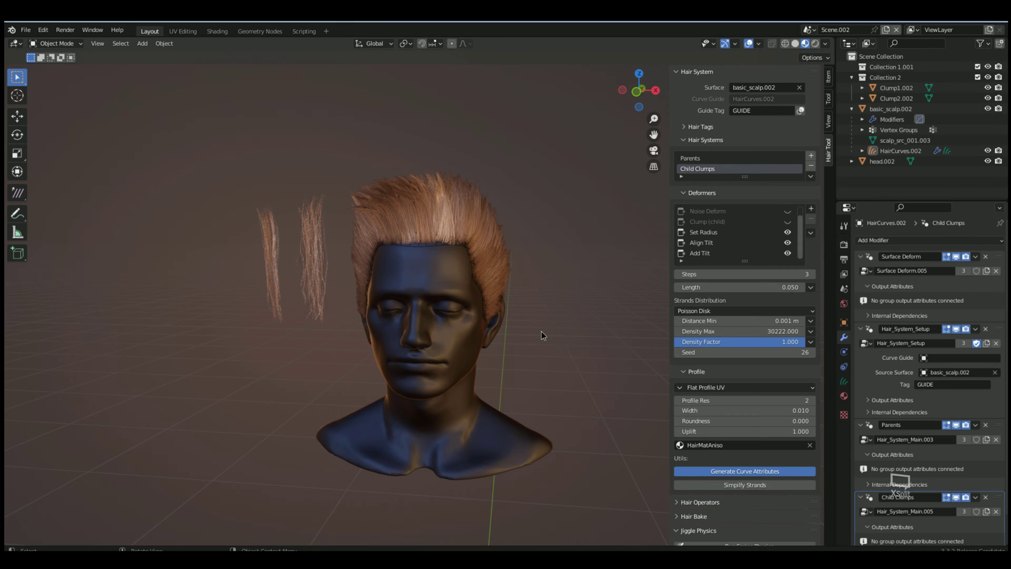
Examine the two clump meshes and the hair on the head model up close.
middle_click_drag(541, 331, 214, 211)
scroll(530, 330, "up", 3)
middle_click_drag(347, 239, 376, 170)
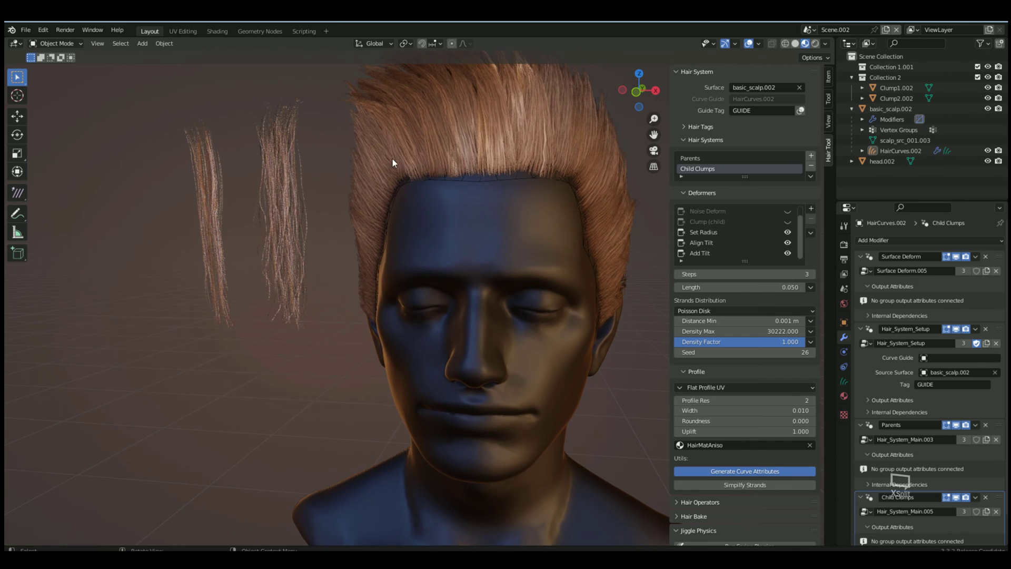
Rename the collection holding the two clump meshes as mycards and collapse it.
scroll(519, 150, "down", 3)
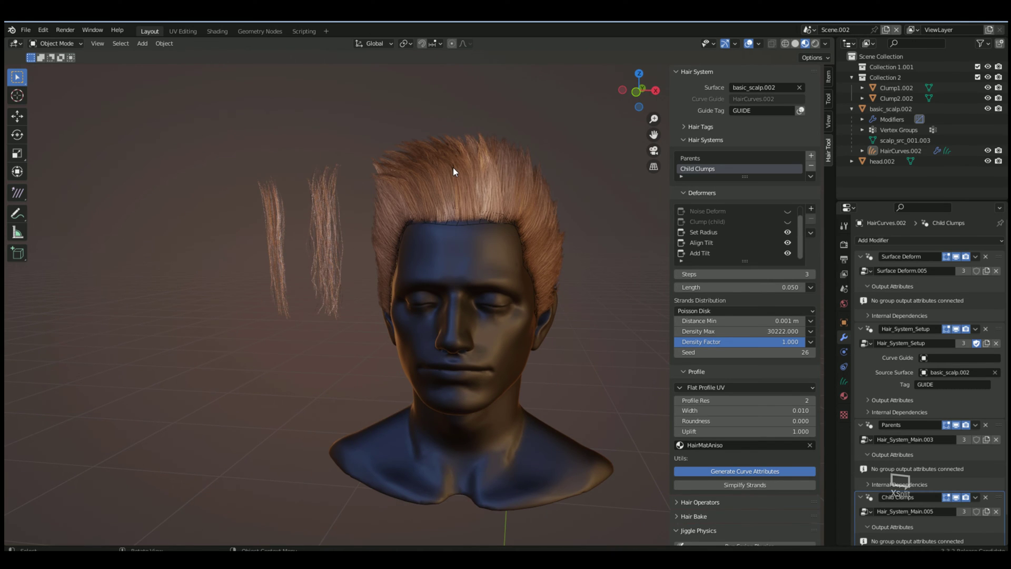
middle_click_drag(511, 205, 437, 266)
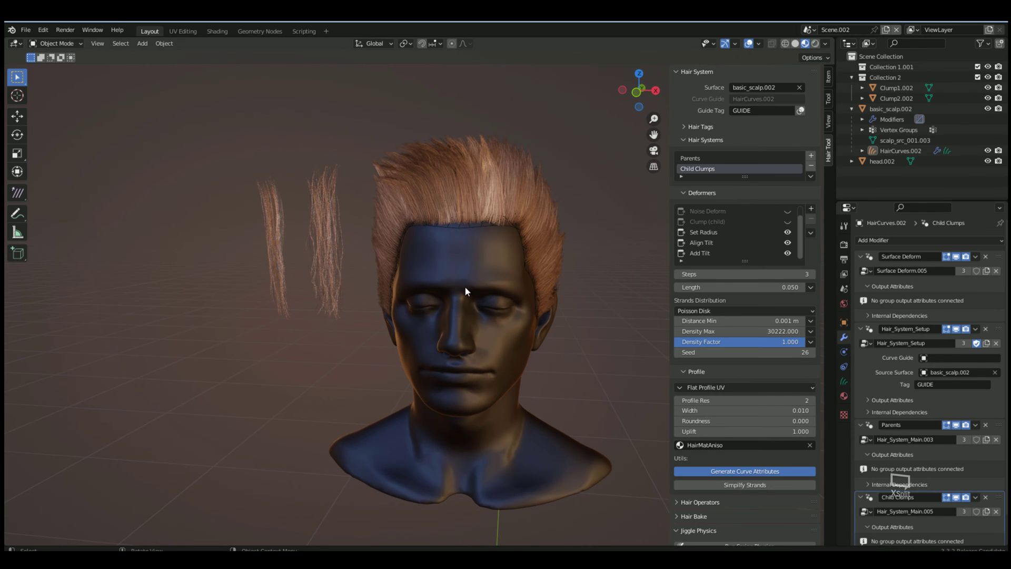
scroll(463, 291, "up", 1)
scroll(482, 286, "up", 1)
left_click_drag(196, 127, 348, 349)
middle_click_drag(212, 235, 321, 235)
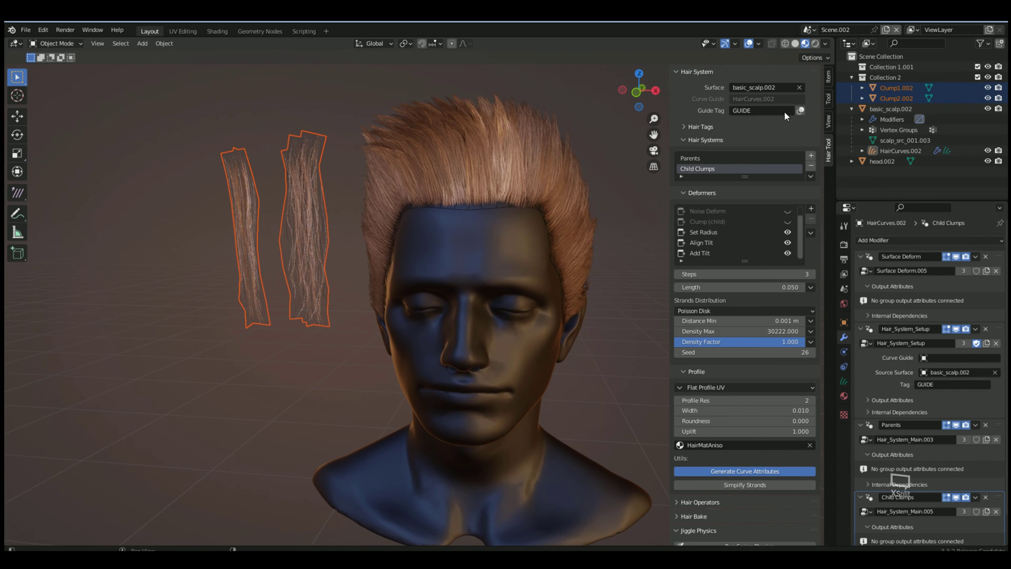
double_click(890, 77)
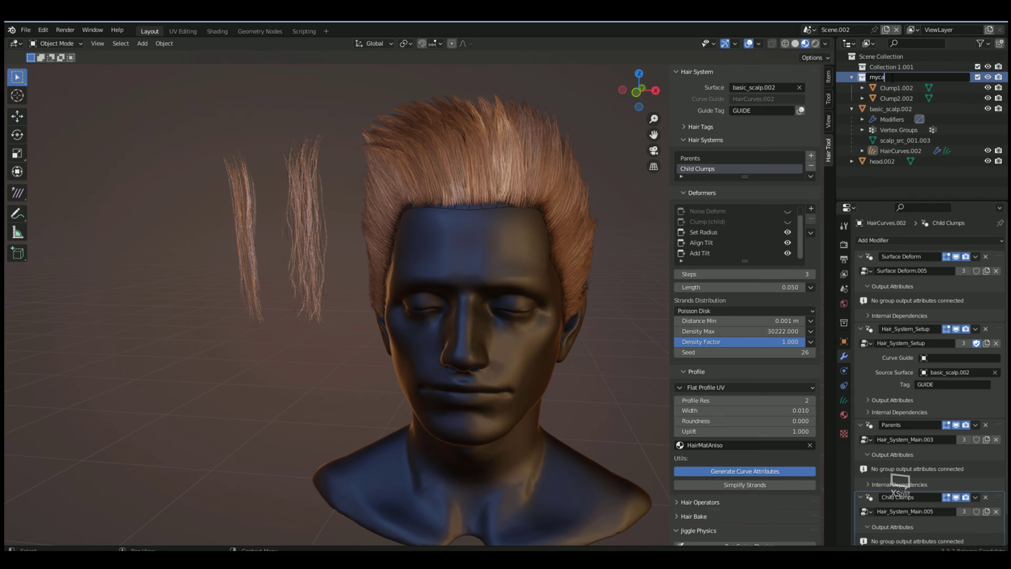
left_click(851, 77)
Select the head's hair curves and switch the Child Clumps profile type to Mesh Profile.
mouse_move(487, 211)
middle_mouse_down()
mouse_move(367, 268)
mouse_move(489, 224)
middle_mouse_up()
scroll(367, 273, "down", 1)
left_click(488, 163)
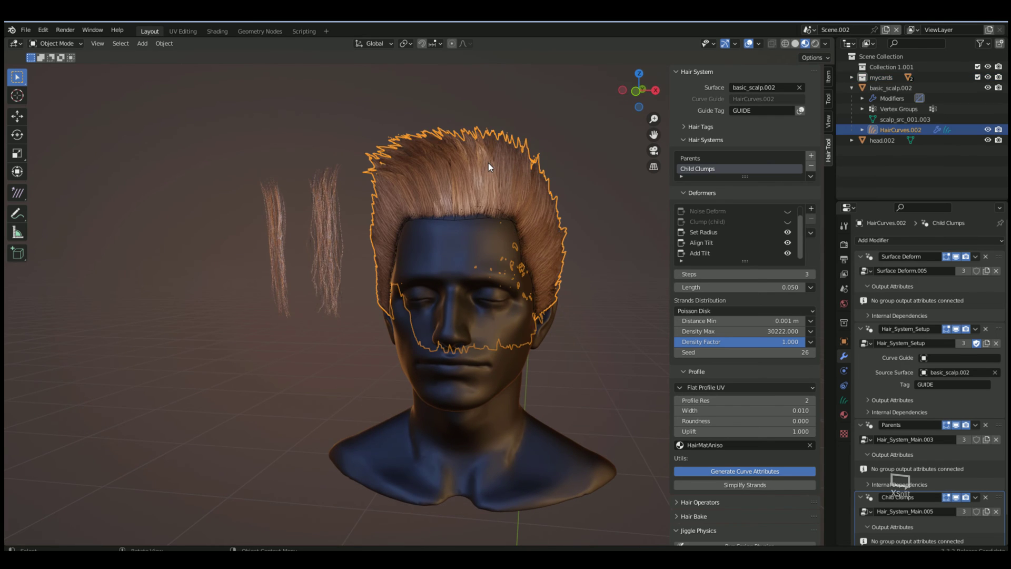
middle_click_drag(489, 163, 516, 179)
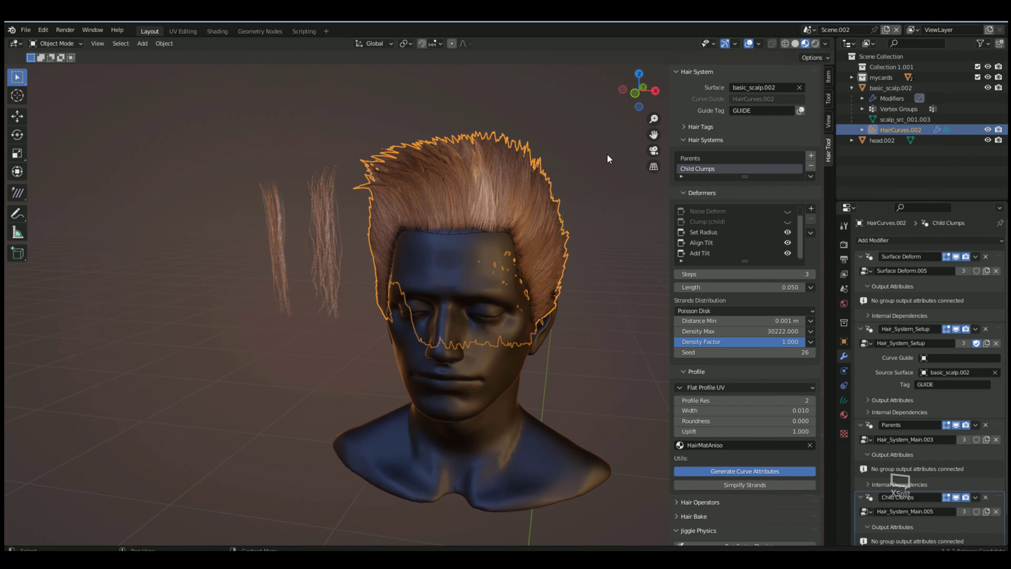
scroll(770, 431, "down", 2)
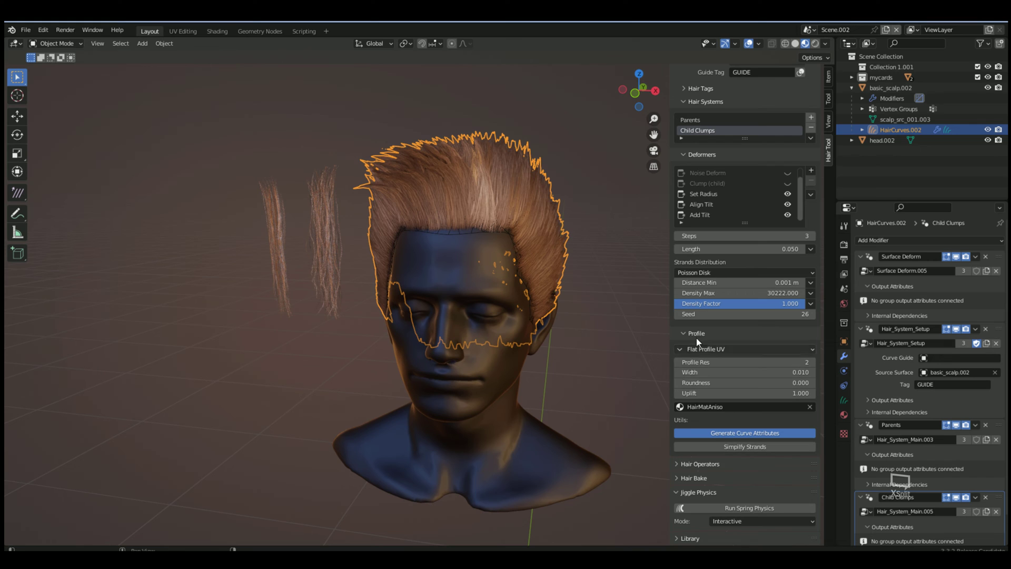
left_click(711, 350)
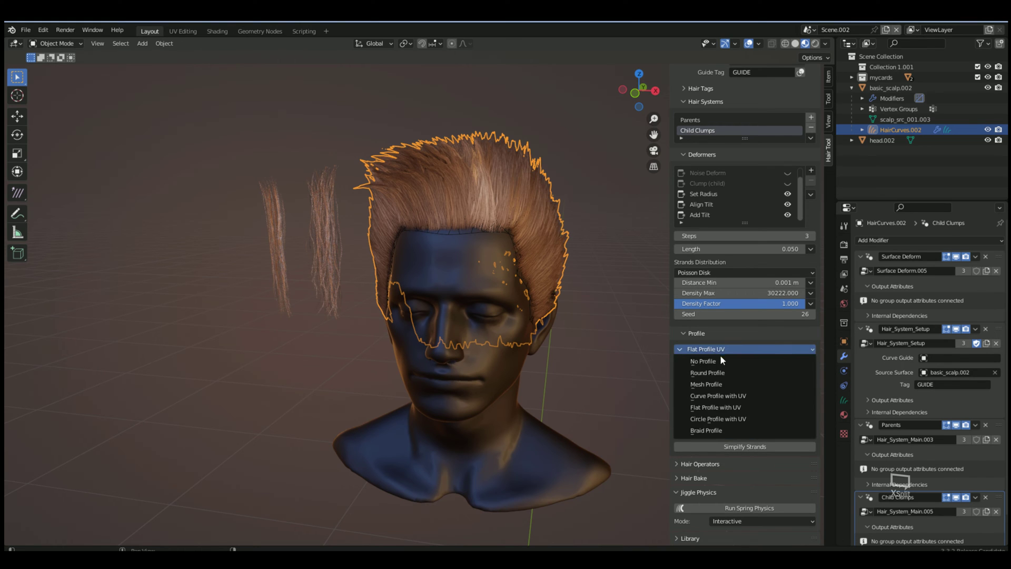
left_click(722, 383)
Make the mesh profile use the mycards collection and set its width to 0.01.
left_click(792, 361)
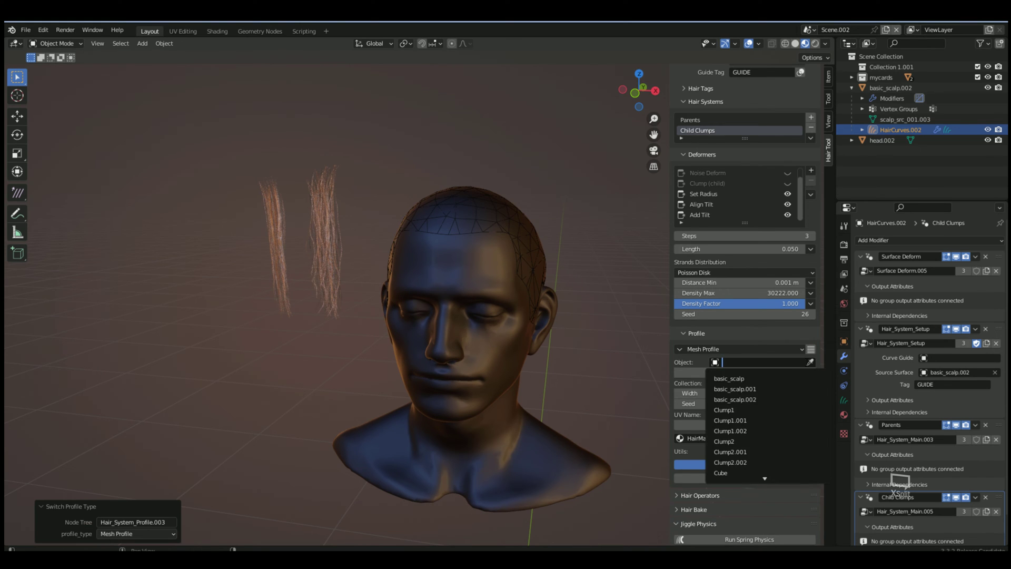
key("Escape")
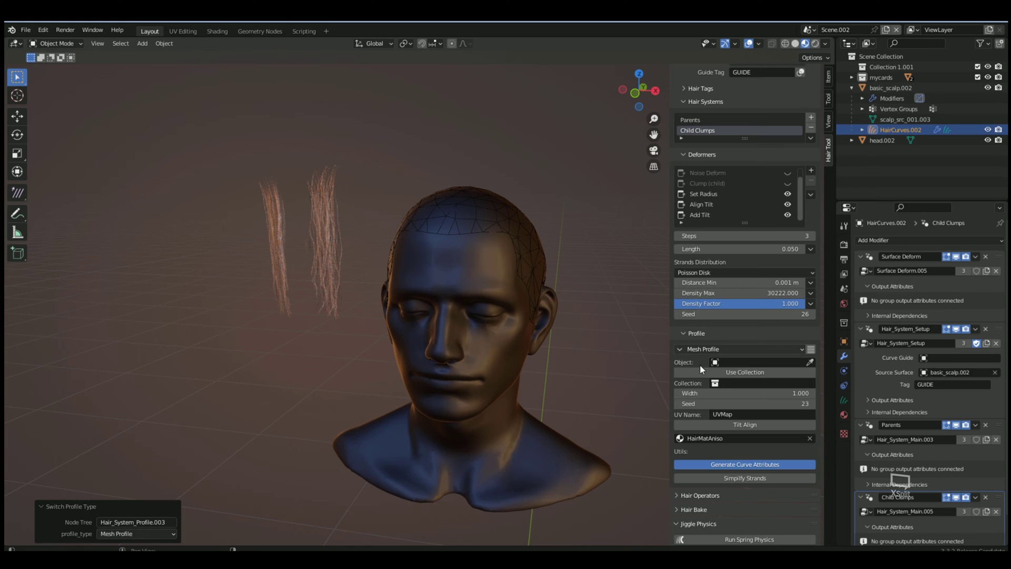
left_click(744, 372)
left_click(719, 383)
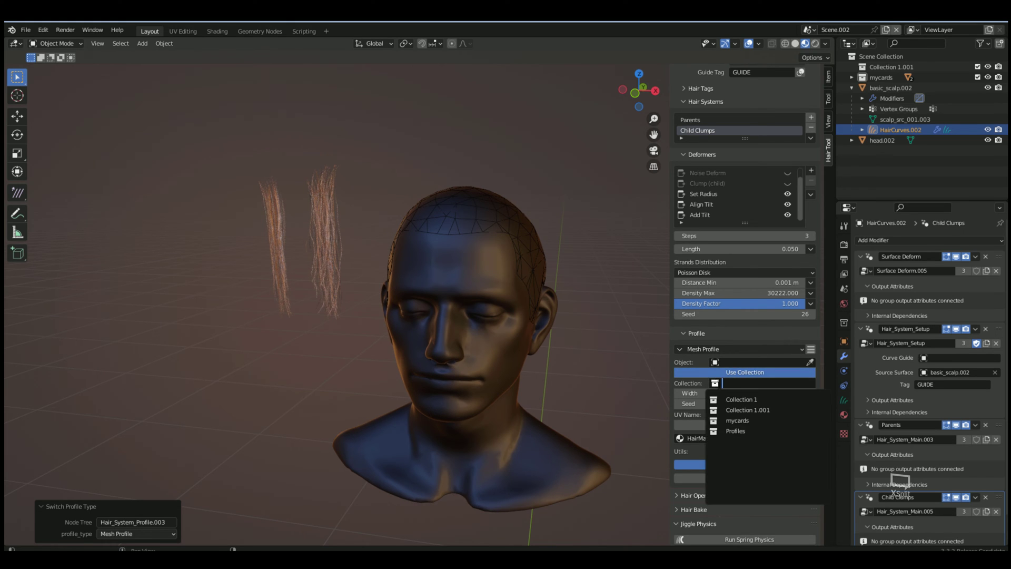
left_click(749, 421)
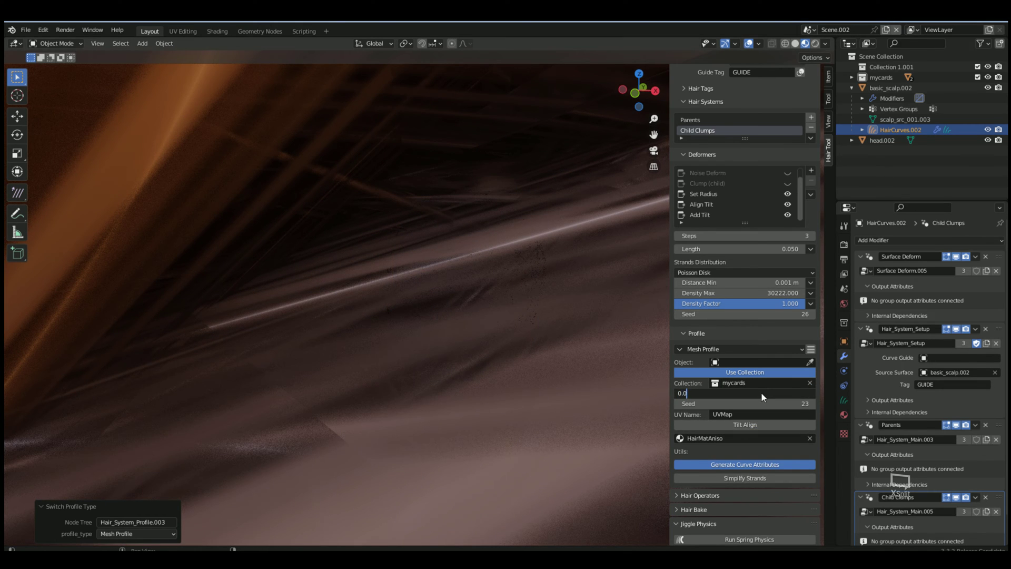
key("Return")
middle_click_drag(434, 230, 434, 217)
scroll(434, 219, "up", 1)
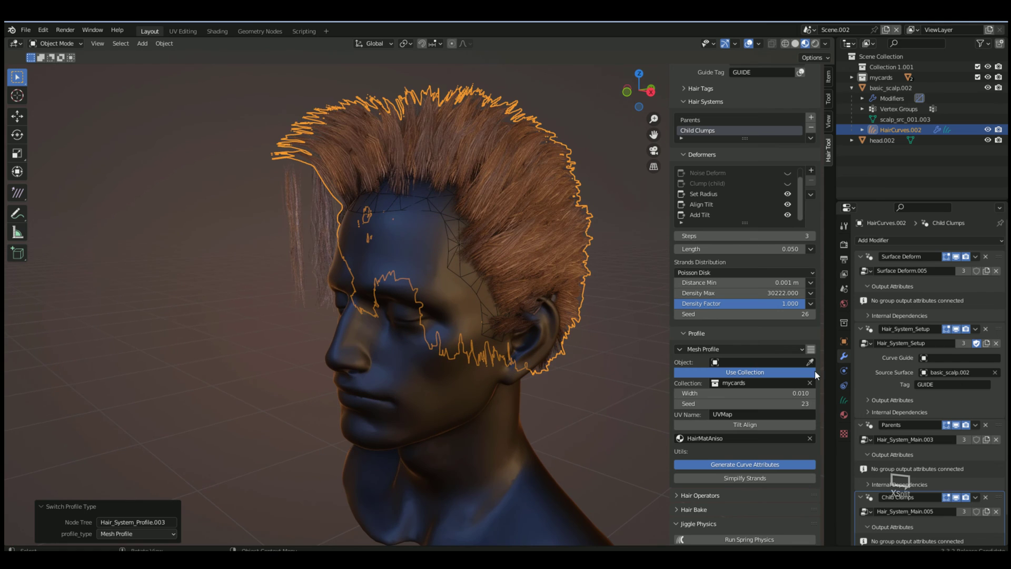
Try a mesh profile width of 0.2, and set it to 0.02 instead.
left_click(781, 393)
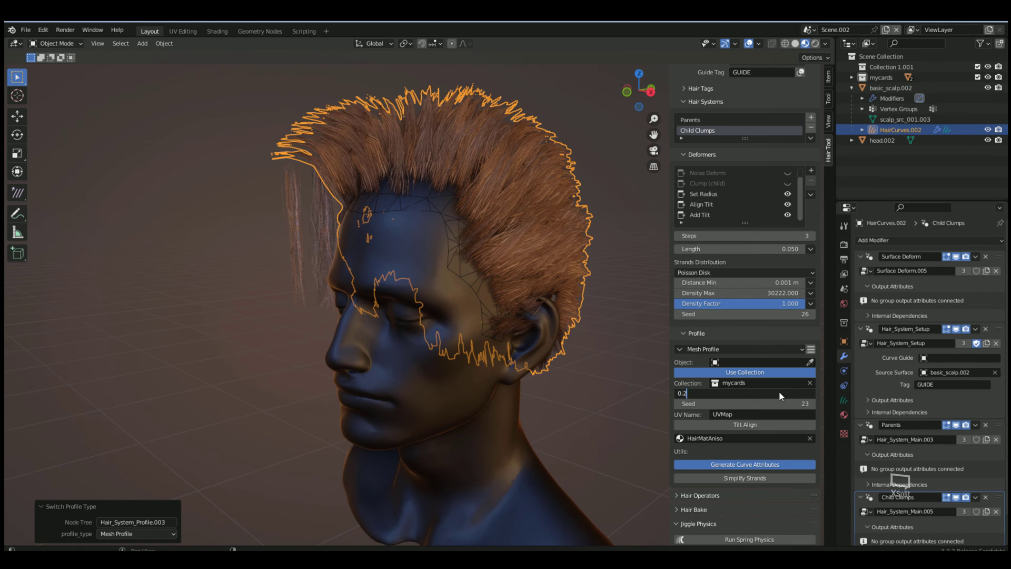
key("Return")
left_click(780, 393)
type("0.02")
key("Return")
Assign the hair material to the Child Clumps mesh profile.
middle_click_drag(507, 360, 553, 351)
middle_click_drag(501, 315, 613, 379)
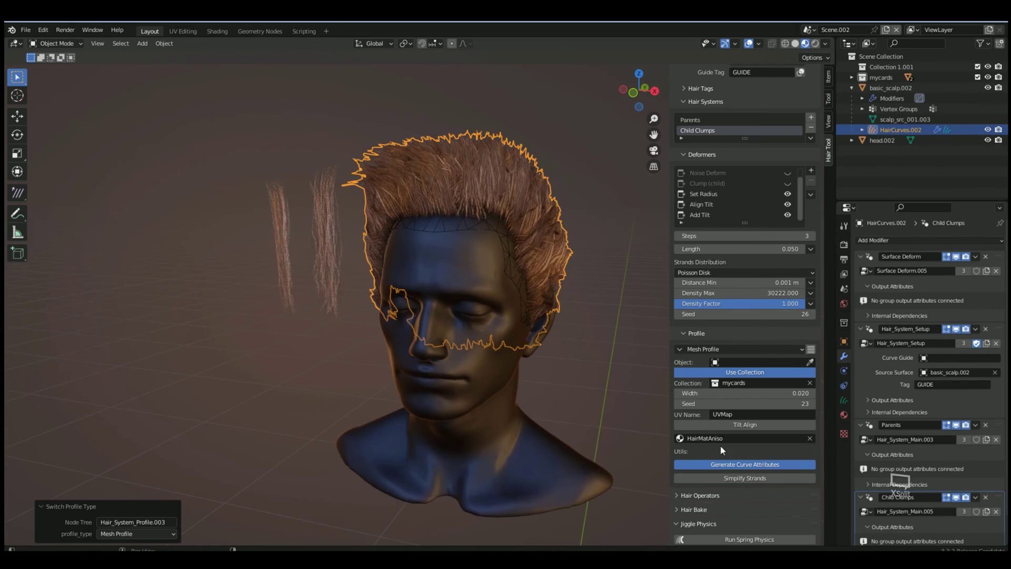
left_click(680, 439)
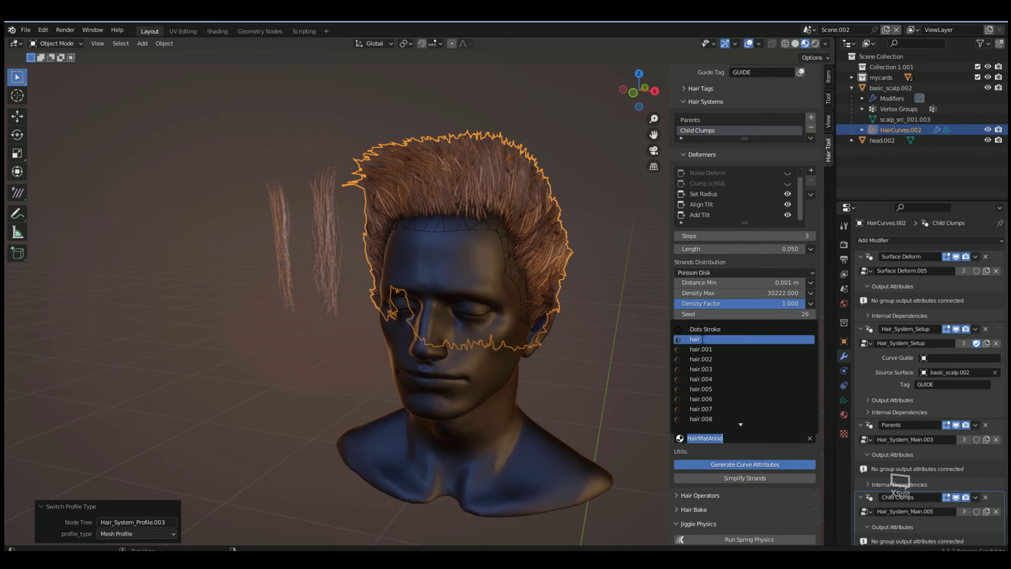
key("Return")
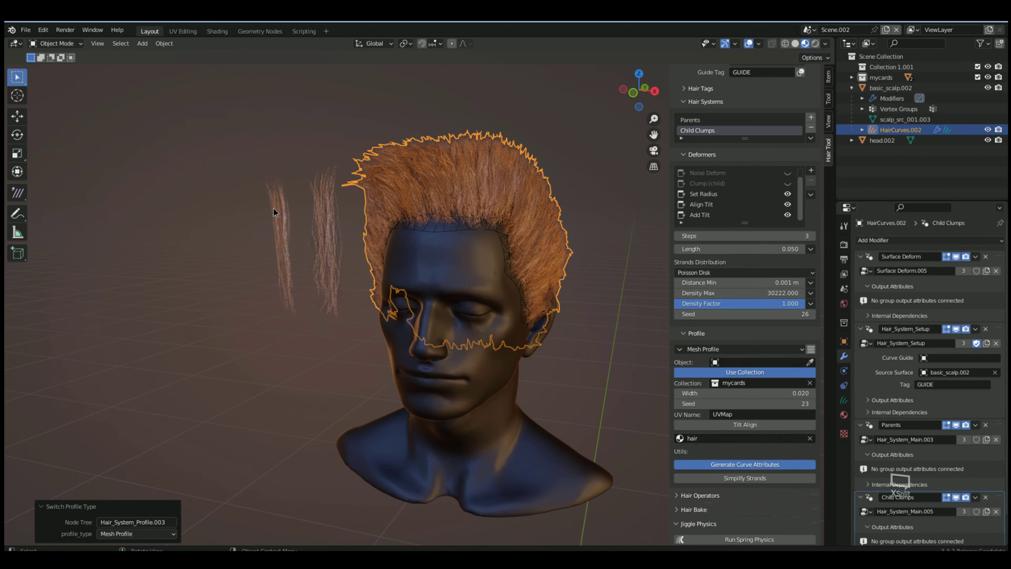
Remove the hair.008 material slot from the narrower clump mesh and check the wider clump's materials.
left_click(279, 231)
left_click(845, 430)
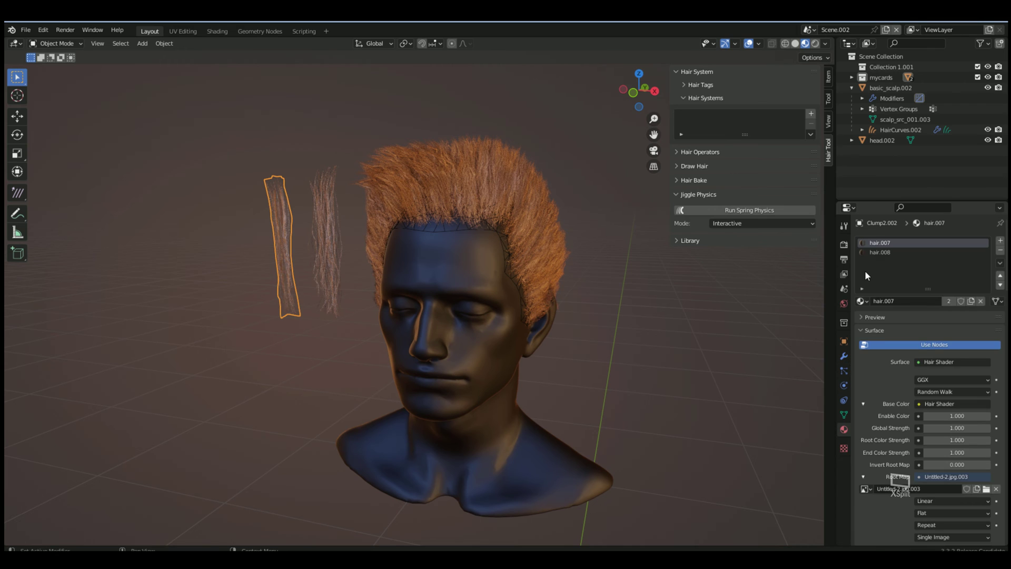
left_click(889, 253)
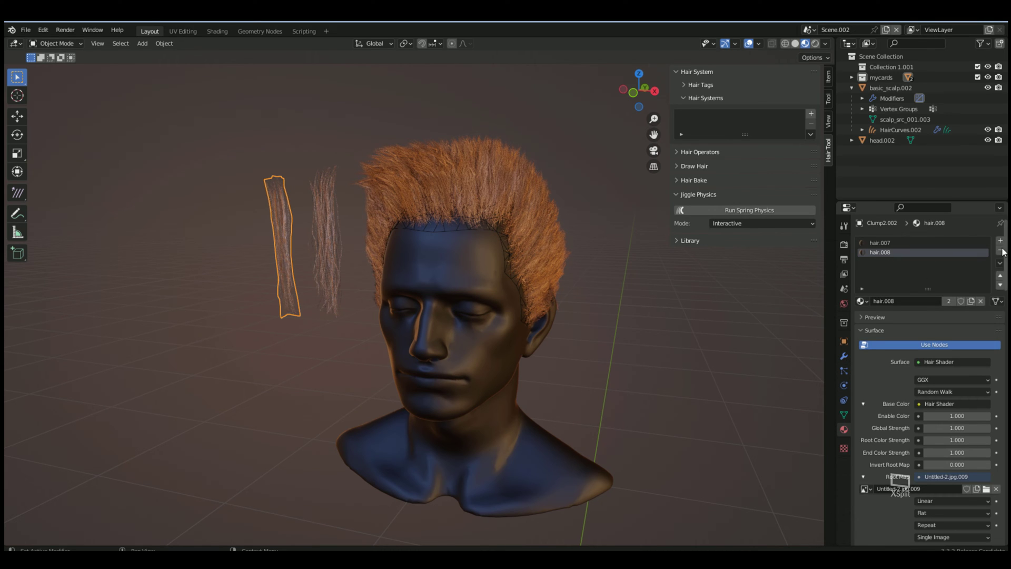
left_click(1001, 251)
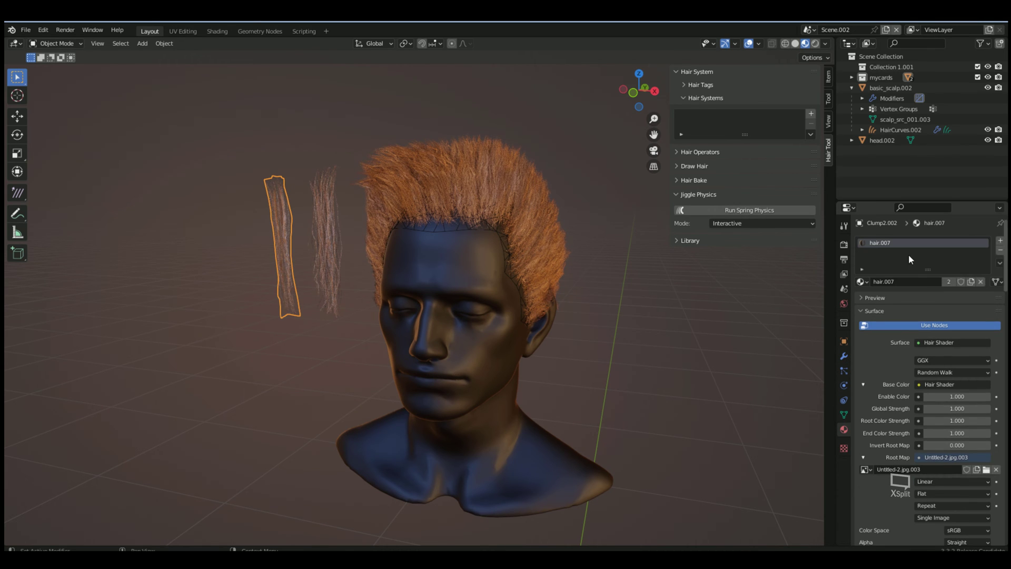
left_click(324, 214)
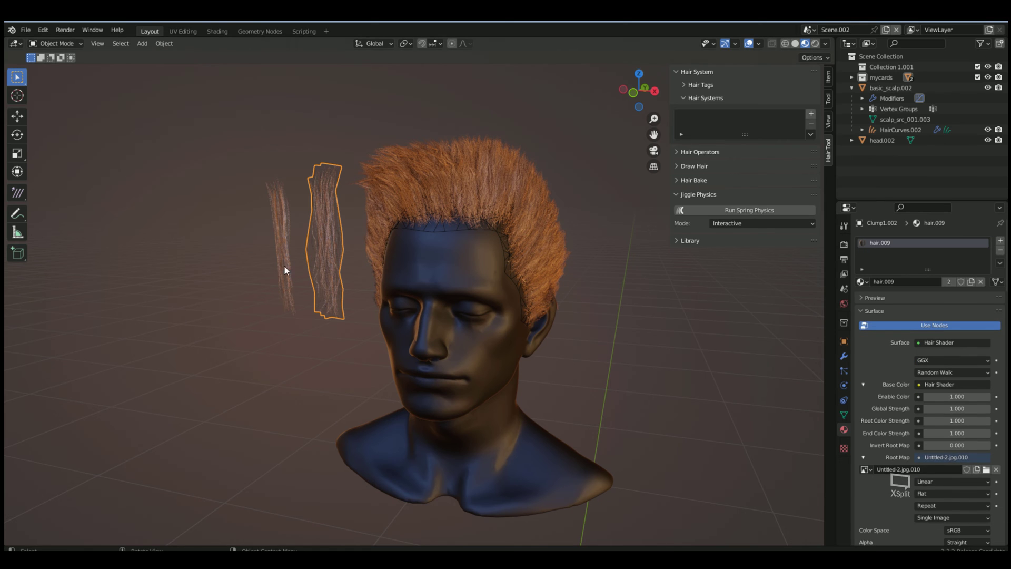
mouse_move(255, 246)
middle_mouse_down()
mouse_move(268, 246)
mouse_move(257, 241)
middle_mouse_up()
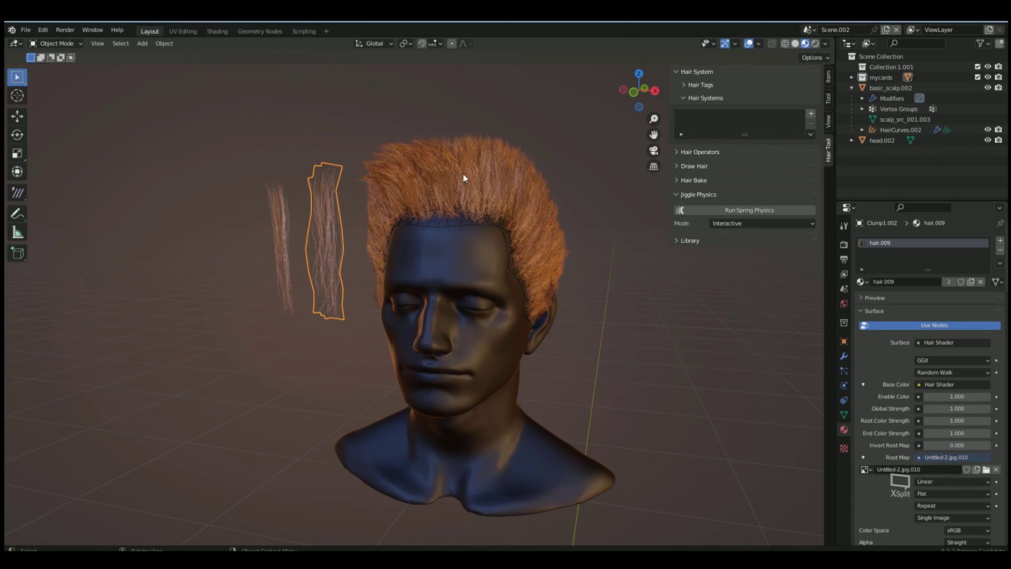
Reselect the hair curves and reduce the mesh profile width to 0.01.
left_click(517, 165)
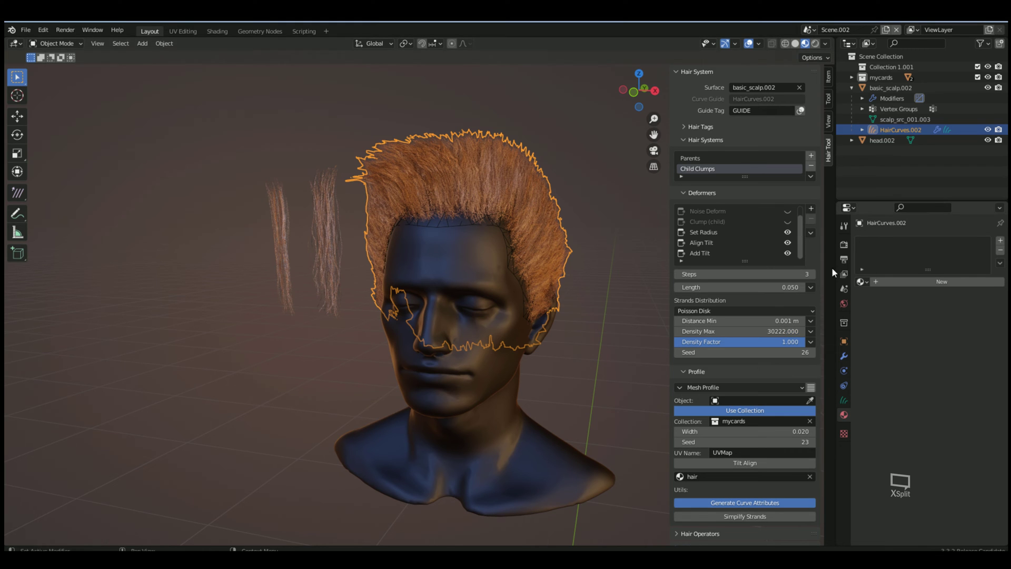
scroll(728, 434, "down", 3)
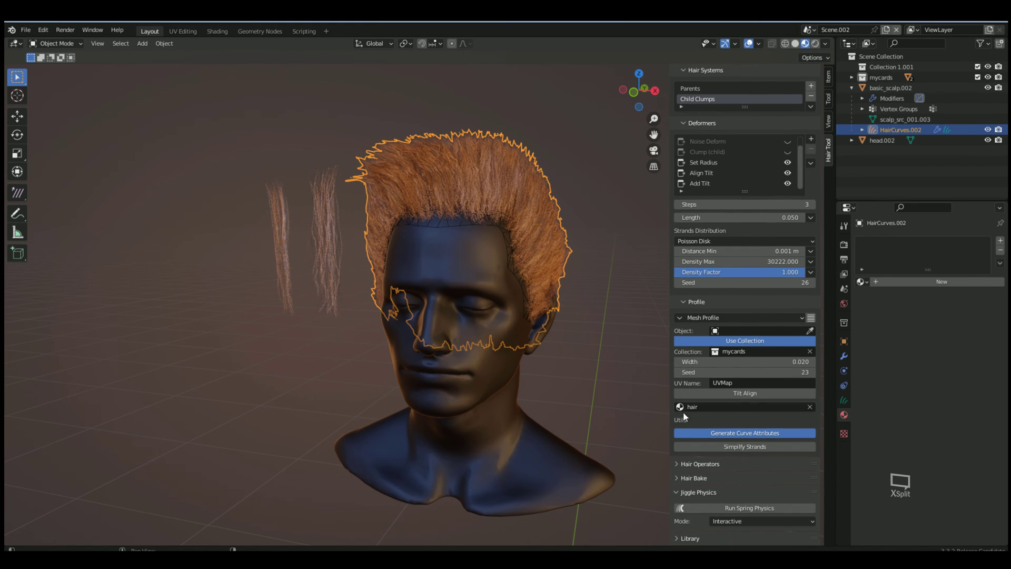
middle_click_drag(547, 264, 516, 261)
scroll(543, 258, "up", 3)
scroll(539, 251, "down", 3)
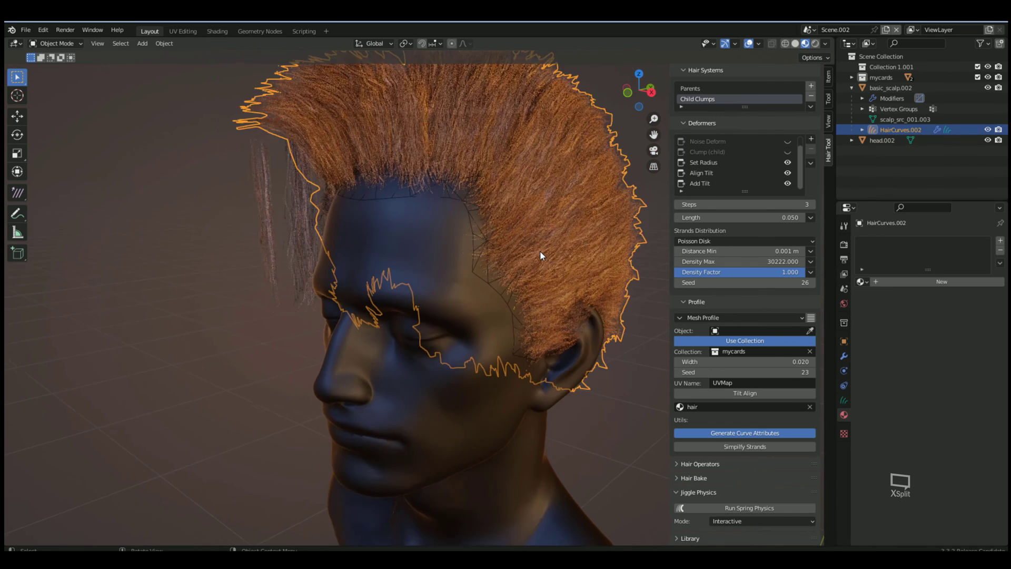
double_click(765, 359)
key("Return")
middle_click_drag(472, 206, 475, 253)
scroll(473, 216, "up", 3)
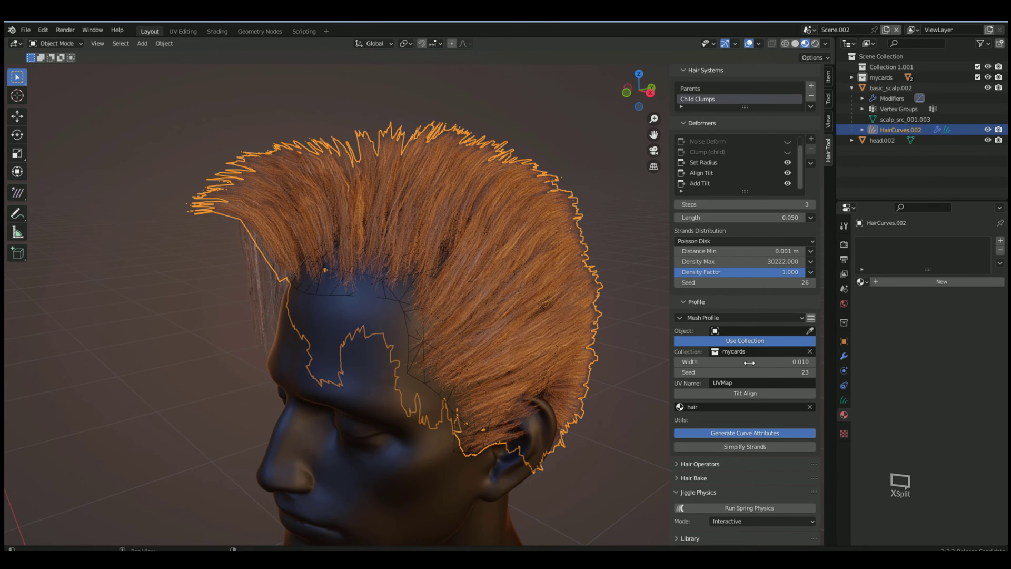
Reset the mesh profile seed to 0 and step it upward to try other clump distributions.
left_click_drag(750, 373, 782, 373)
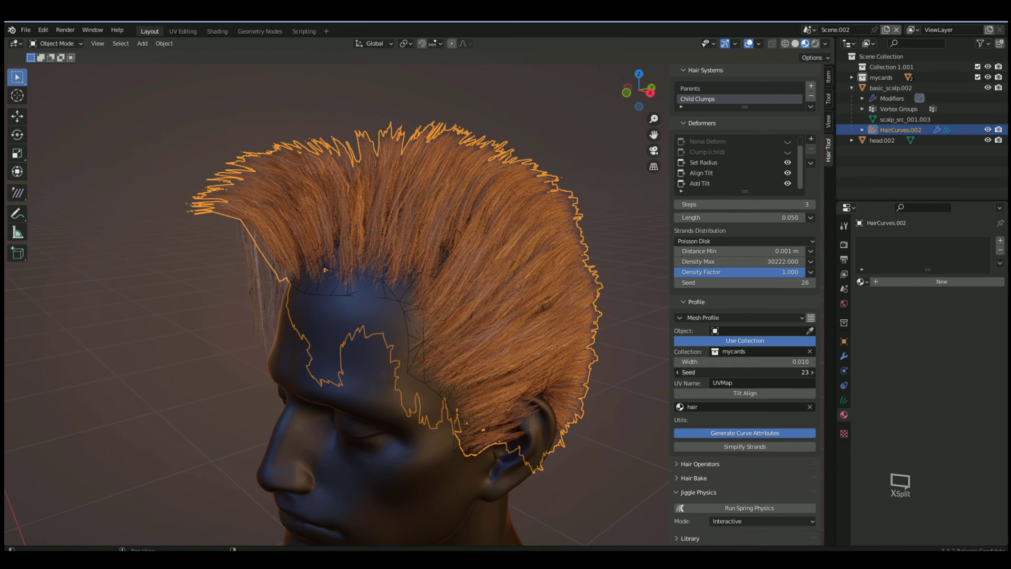
left_click(750, 373)
type("0")
key("Return")
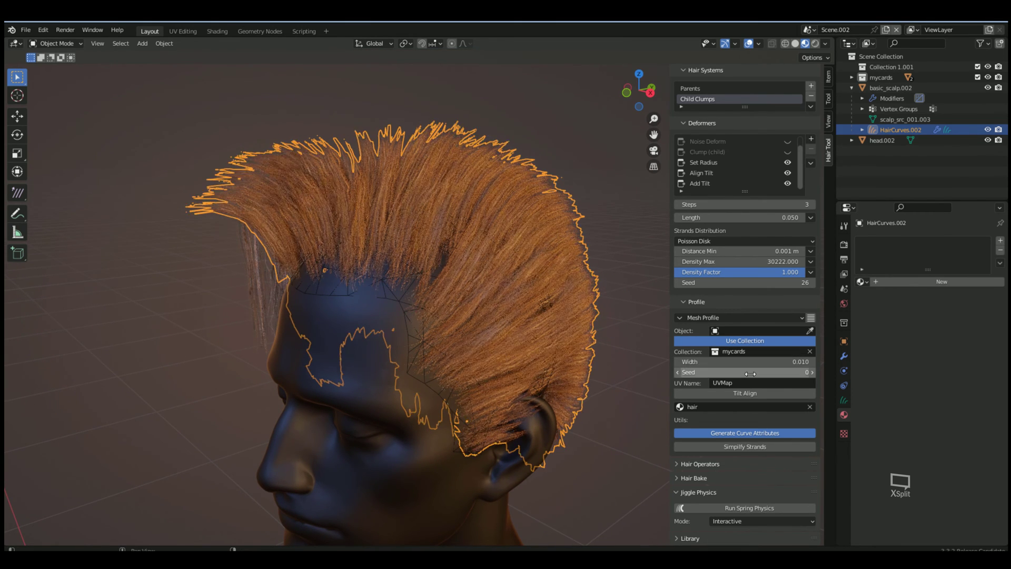
left_click(812, 373)
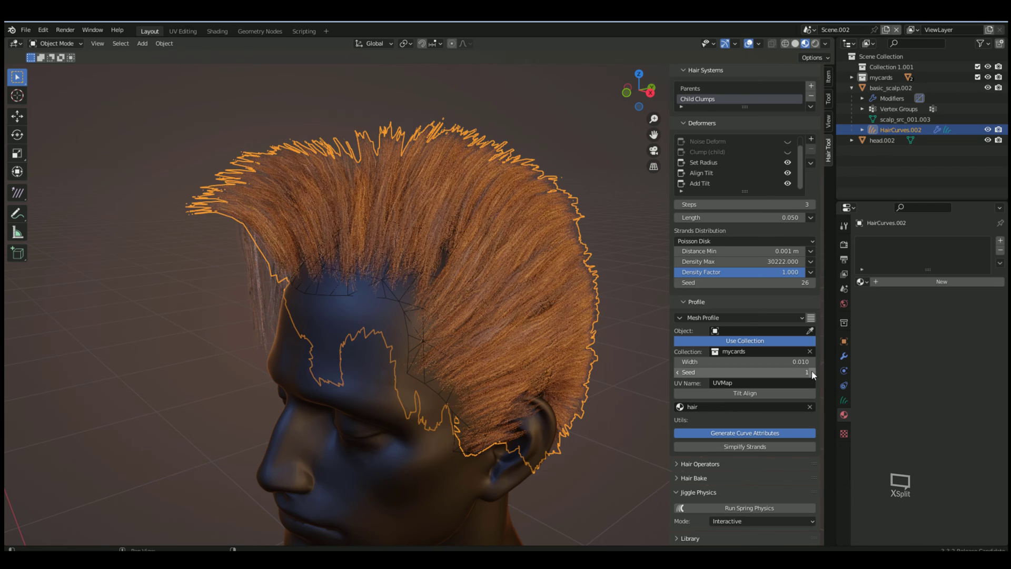
left_click(811, 372)
left_click(811, 372)
Edit the clump meshes and twist the narrower clump by rotating its bottom vertices about global Z with smooth proportional editing.
middle_click_drag(380, 378, 401, 270)
scroll(402, 270, "up", 2)
scroll(399, 266, "down", 2)
middle_click_drag(548, 253, 528, 251)
left_click(571, 264)
middle_click_drag(458, 222, 433, 229)
scroll(438, 238, "up", 4)
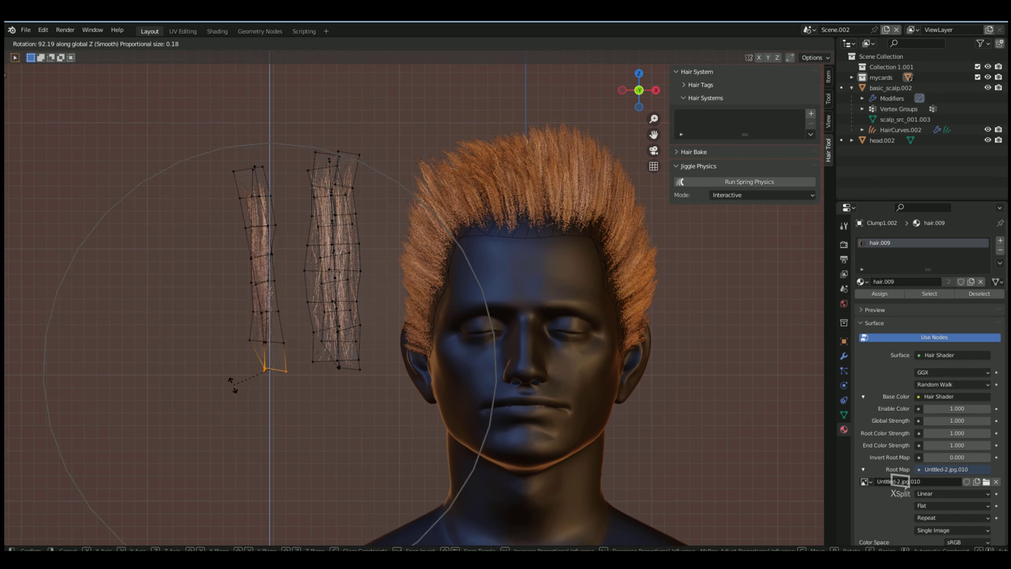
scroll(211, 374, "up", 5)
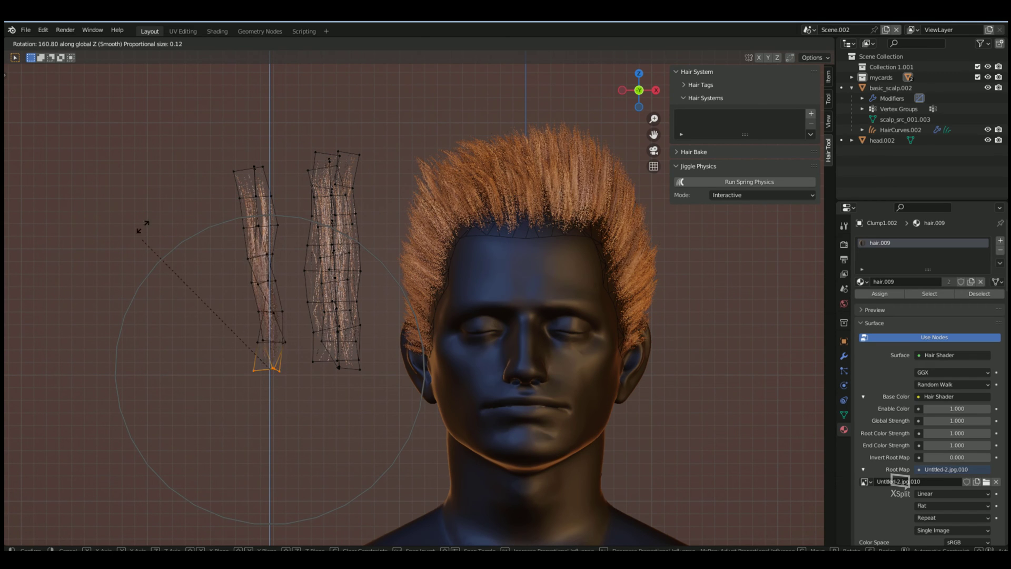
left_click(142, 165)
Twist the wider clump by rotating its bottom vertices about -199° around global Z with proportional editing.
left_click_drag(306, 343, 378, 379)
key("r")
key("z")
left_click(207, 249)
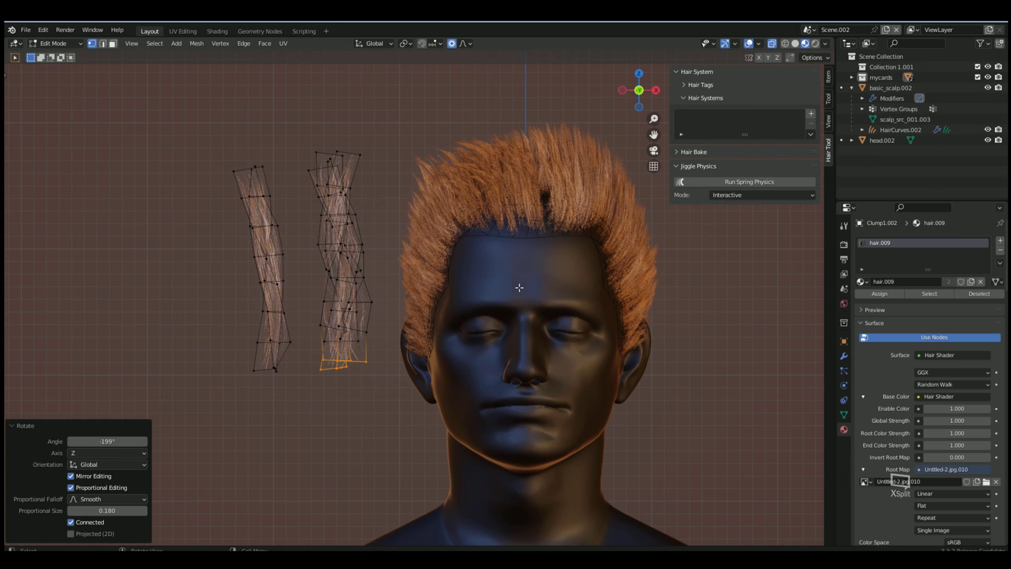
Turn off X-ray in solid shading, return to material preview, and examine the hair on the head with the twisted clumps.
middle_click_drag(560, 306, 570, 253)
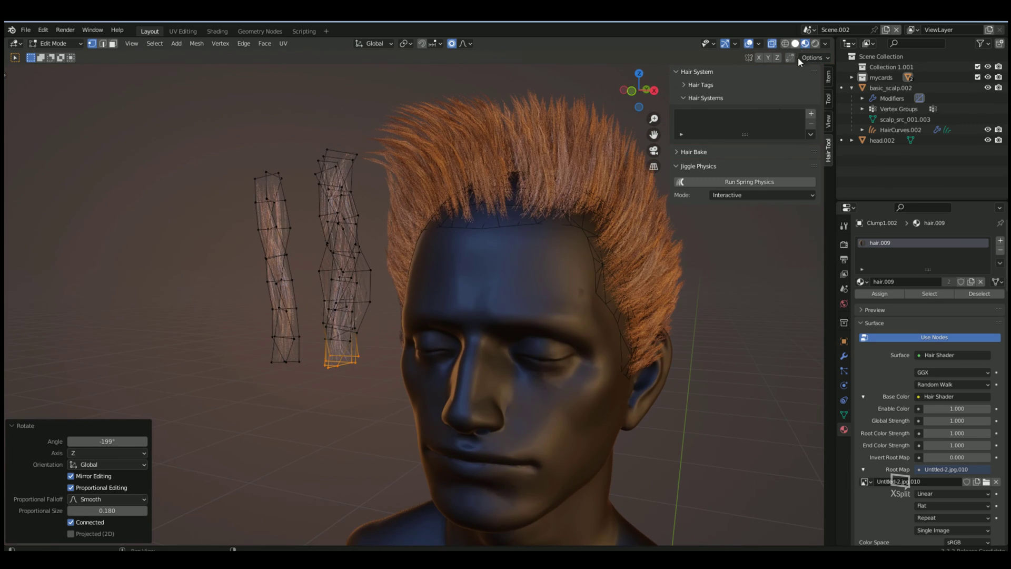
left_click(795, 44)
middle_click_drag(637, 169, 600, 171)
left_click(773, 43)
middle_click_drag(591, 291, 517, 298)
left_click(806, 45)
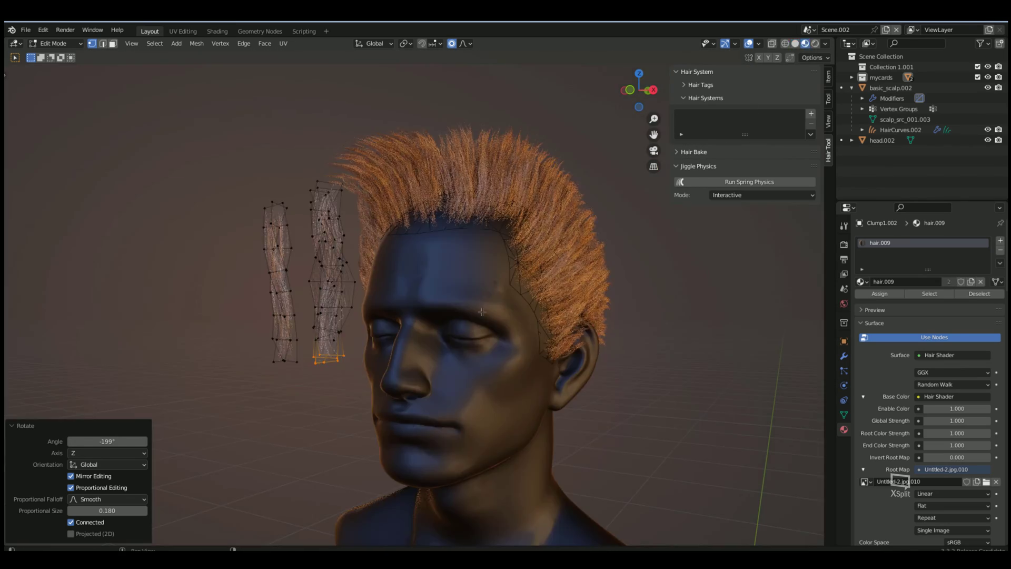
middle_click_drag(596, 310, 522, 314)
middle_click_drag(406, 317, 481, 321)
scroll(421, 316, "up", 3)
scroll(481, 320, "down", 4)
middle_click_drag(679, 179, 708, 171)
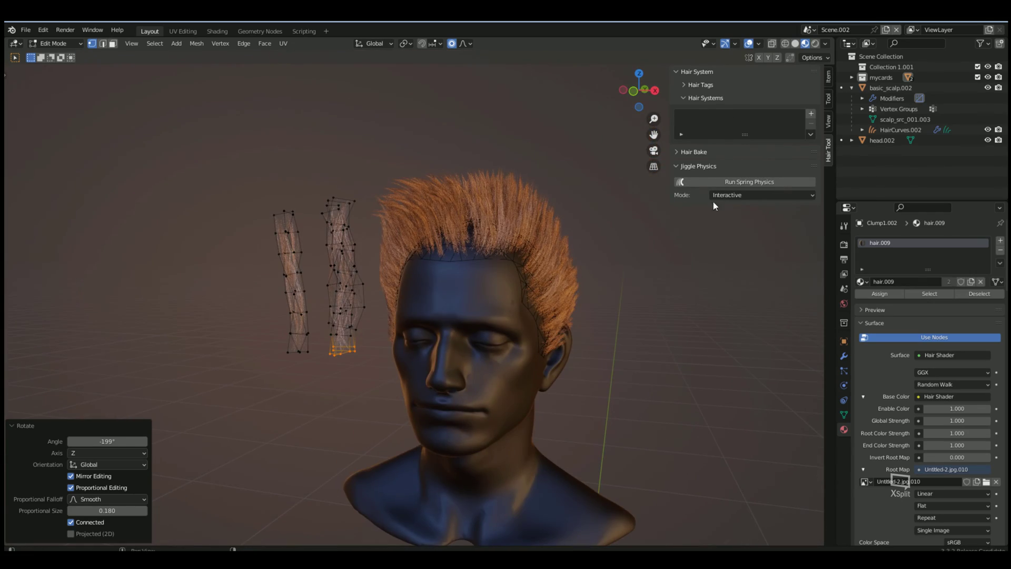
Leave Edit Mode on the clump meshes and select the hair curves on the head in Object Mode.
middle_click_drag(437, 242, 330, 268)
scroll(379, 320, "up", 1)
left_click(379, 320)
left_click(54, 44)
middle_click_drag(414, 304, 391, 313)
left_click(605, 304)
left_click(532, 162)
middle_click_drag(507, 205, 450, 248, "shift")
scroll(450, 248, "up", 2)
scroll(762, 439, "down", 3)
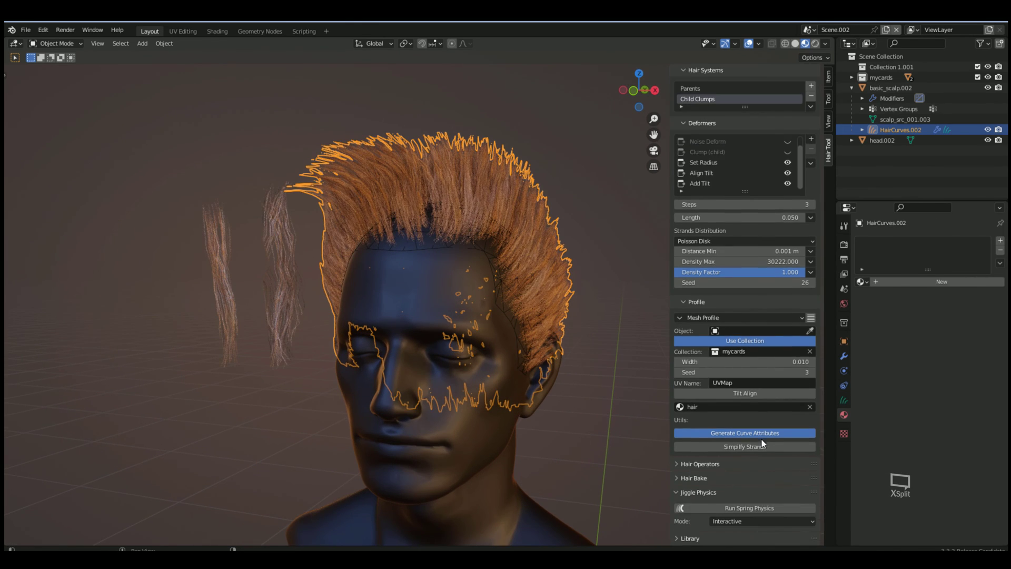
Make a full copy of the scene and transfer the selected hair system with the To Guide Curve move method.
left_click(886, 30)
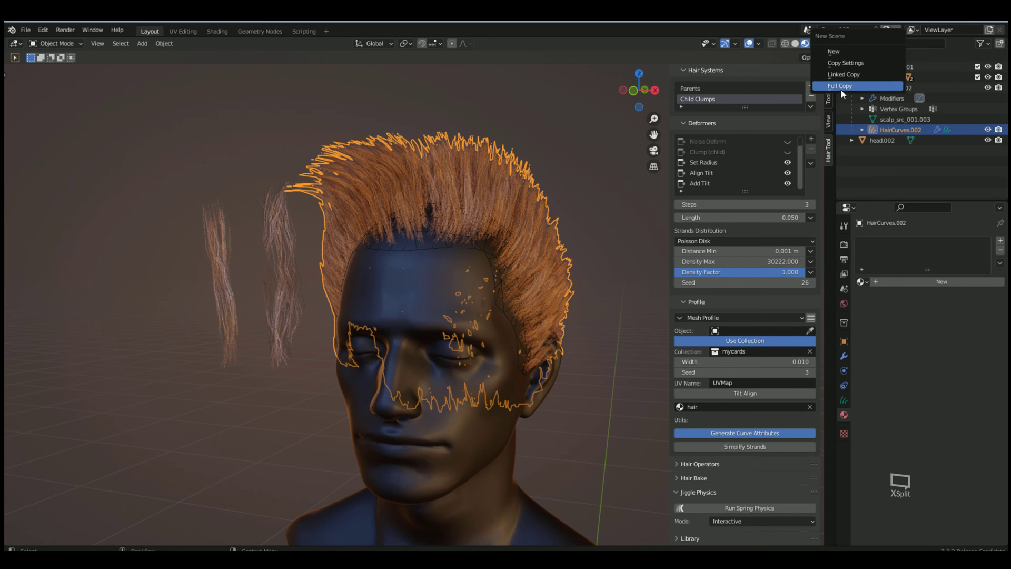
left_click(842, 86)
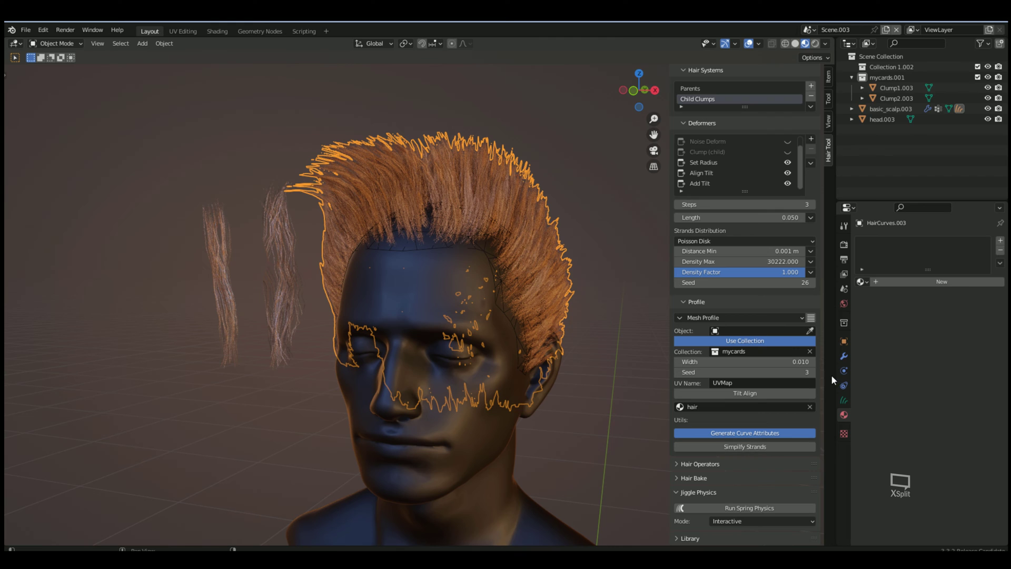
left_click(678, 464)
scroll(751, 474, "down", 5)
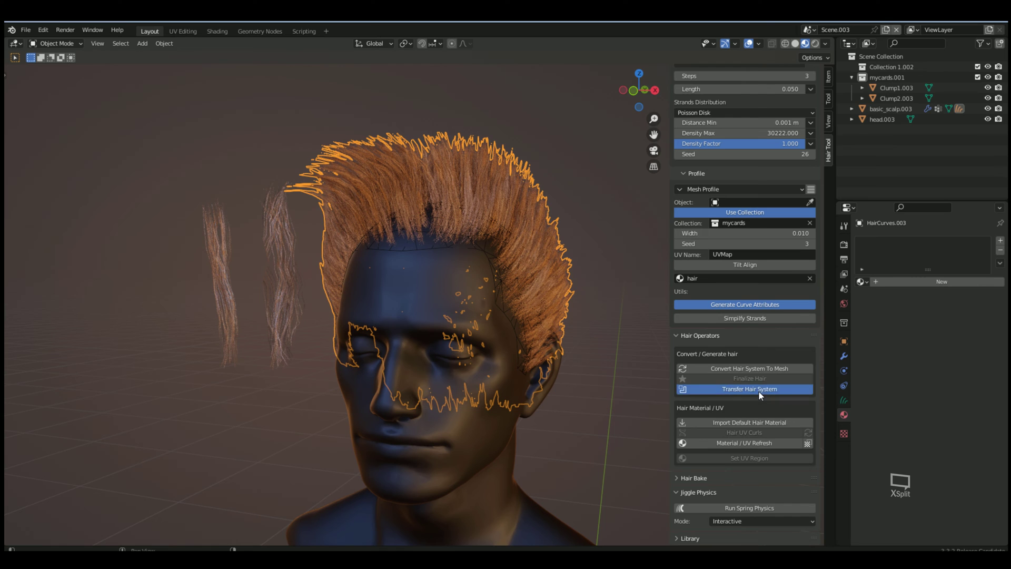
left_click(759, 391)
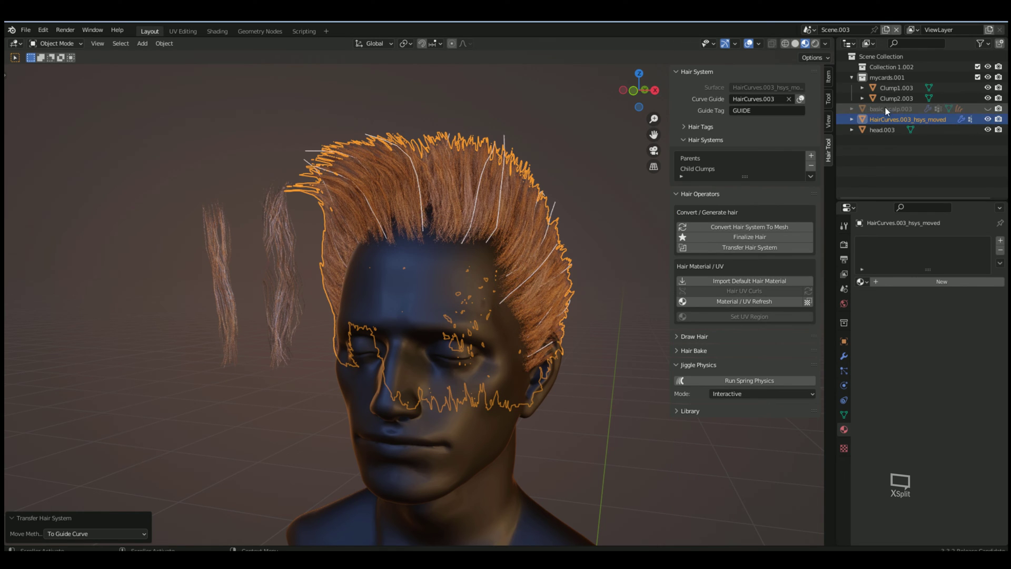
Hide the original hair curves under the scalp, convert the transferred hair system to mesh, and toggle its visibility to check it.
left_click(852, 108)
left_click(988, 150)
left_click(899, 162)
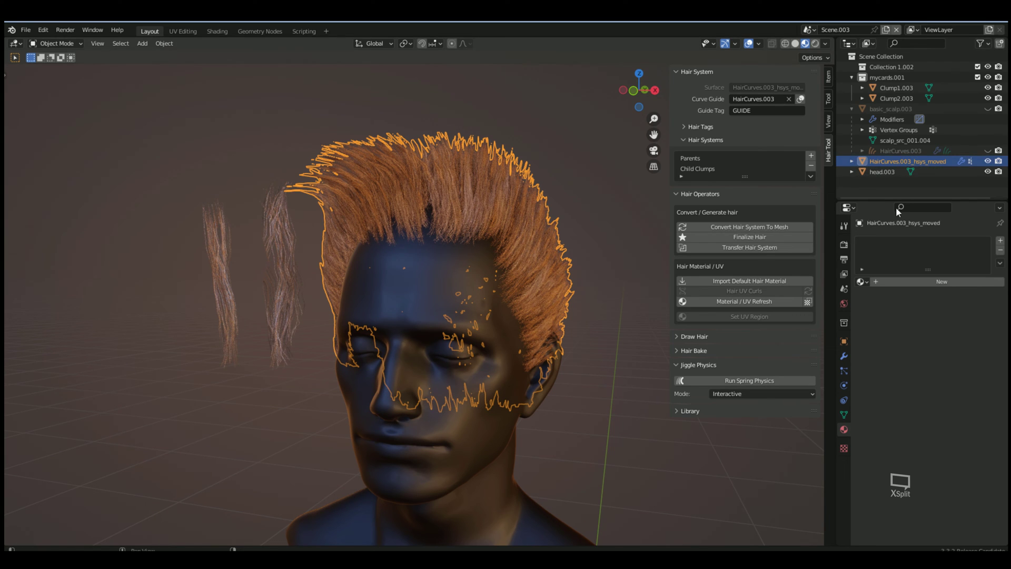
left_click(785, 228)
left_click(988, 162)
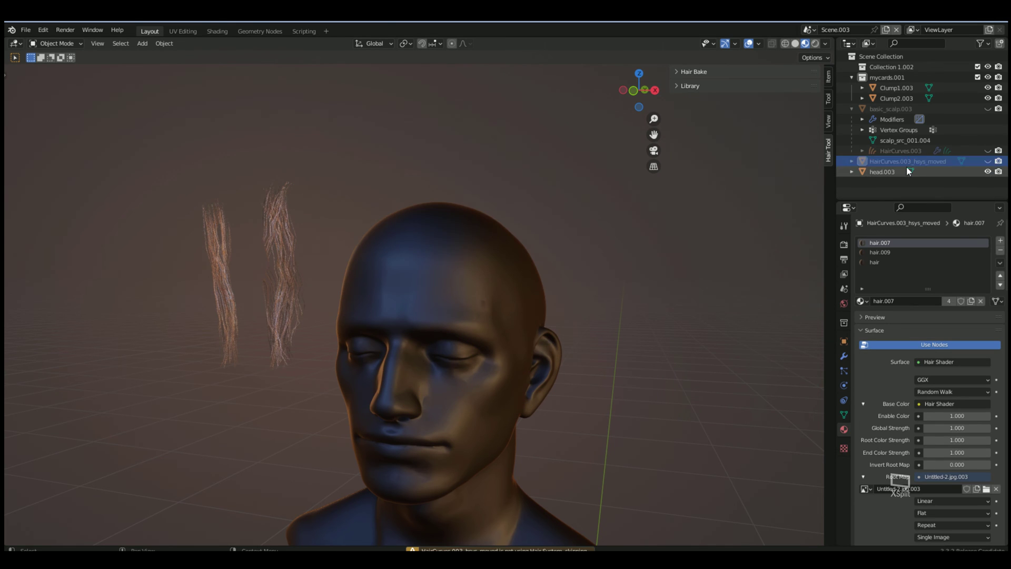
left_click(989, 162)
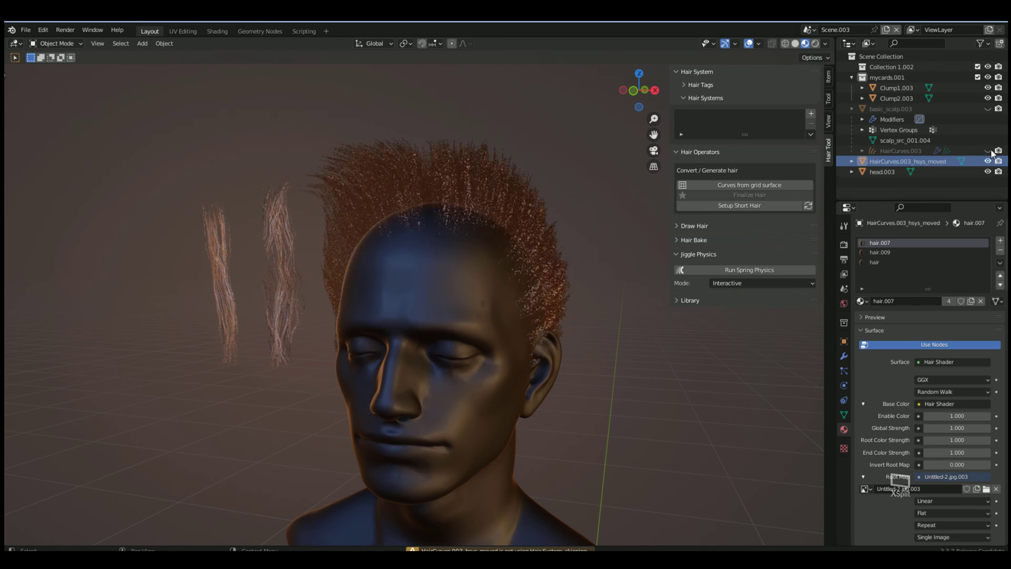
left_click(875, 163)
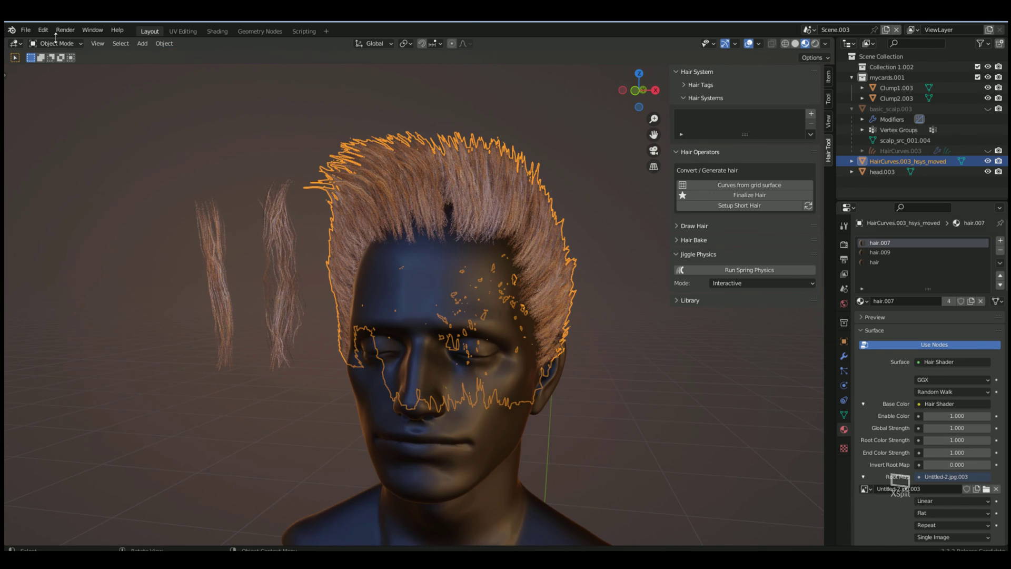
Open the converted hair mesh for UV editing and display braids_Transparency_Opacity.009 behind its UVs.
left_click(57, 68)
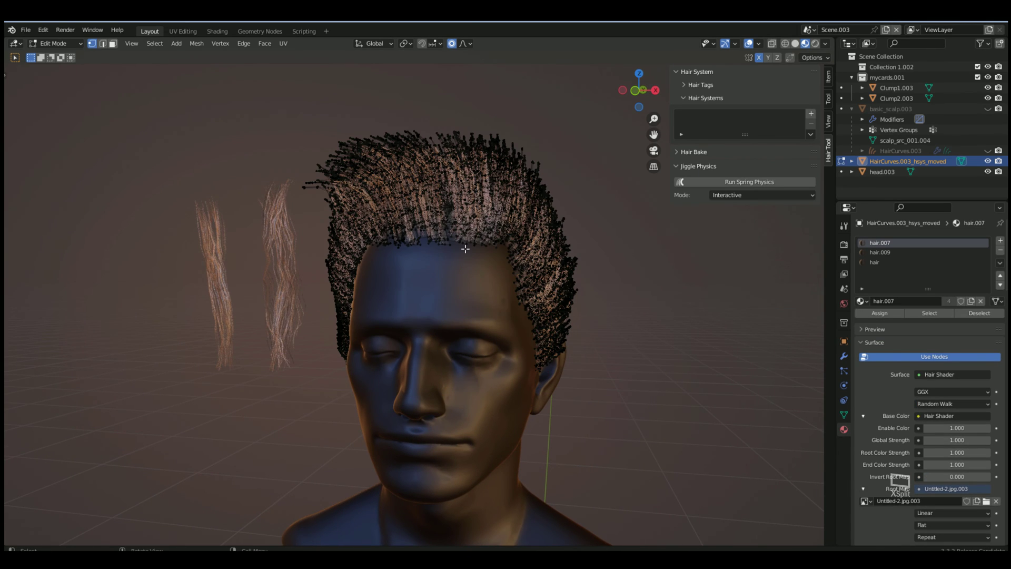
left_click(202, 33)
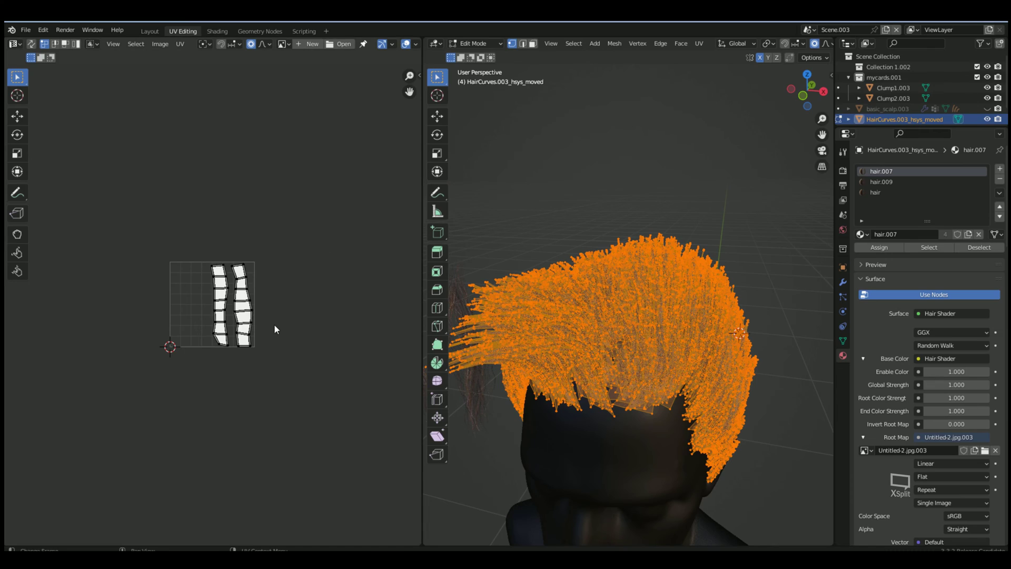
scroll(275, 329, "up", 5)
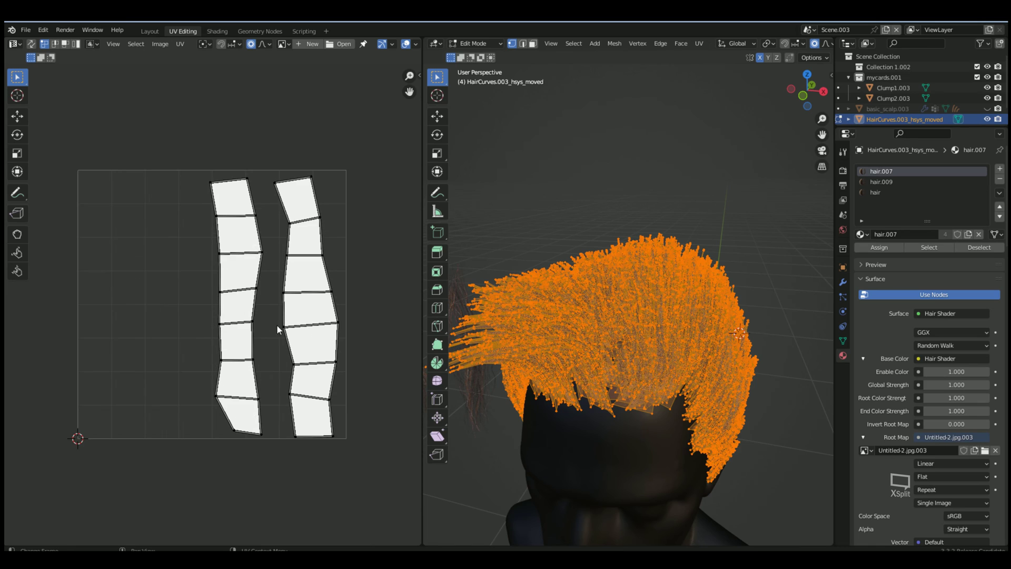
left_click(283, 45)
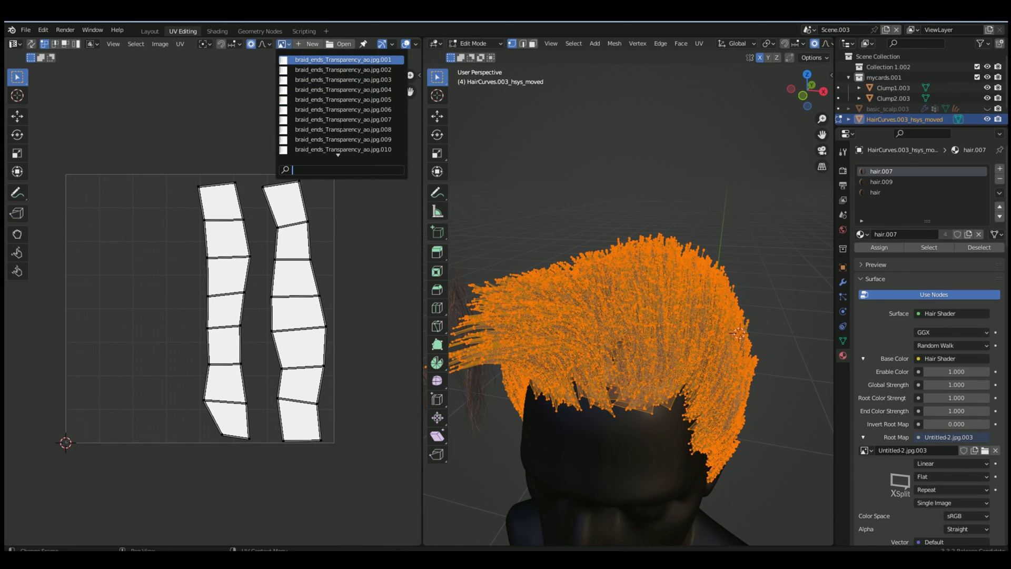
scroll(335, 87, "up", 2)
scroll(336, 88, "down", 20)
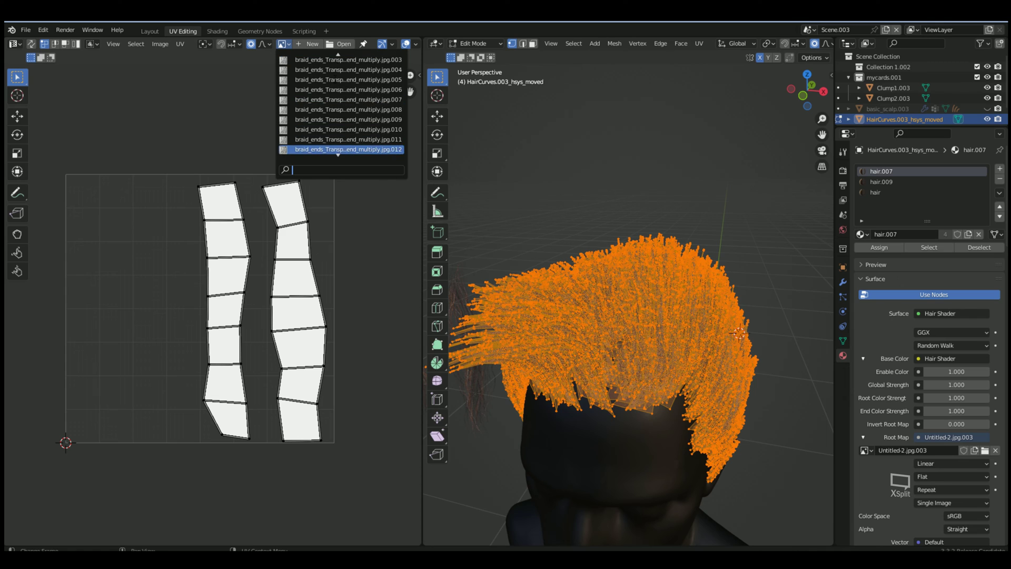
scroll(337, 89, "down", 10)
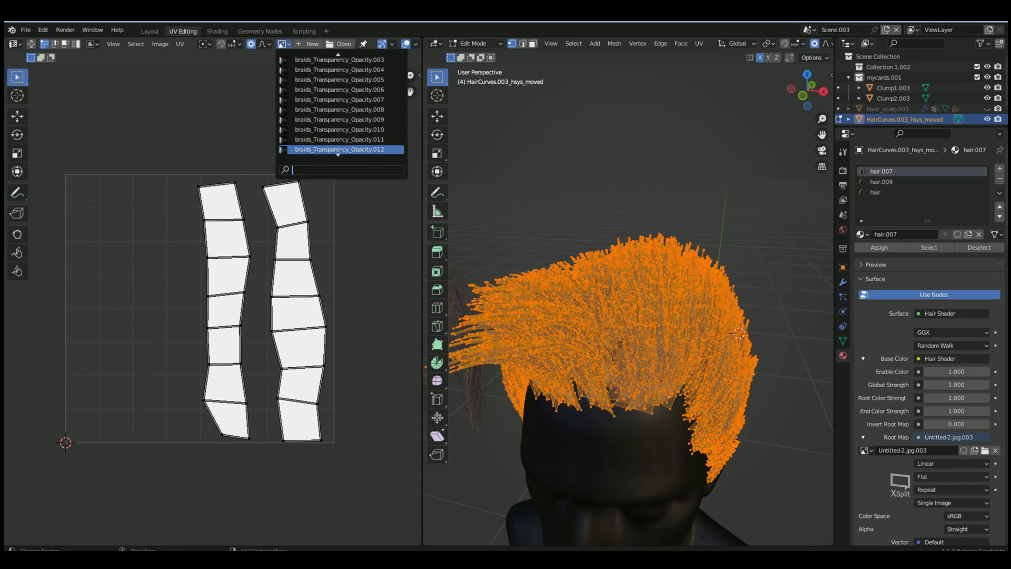
left_click(340, 120)
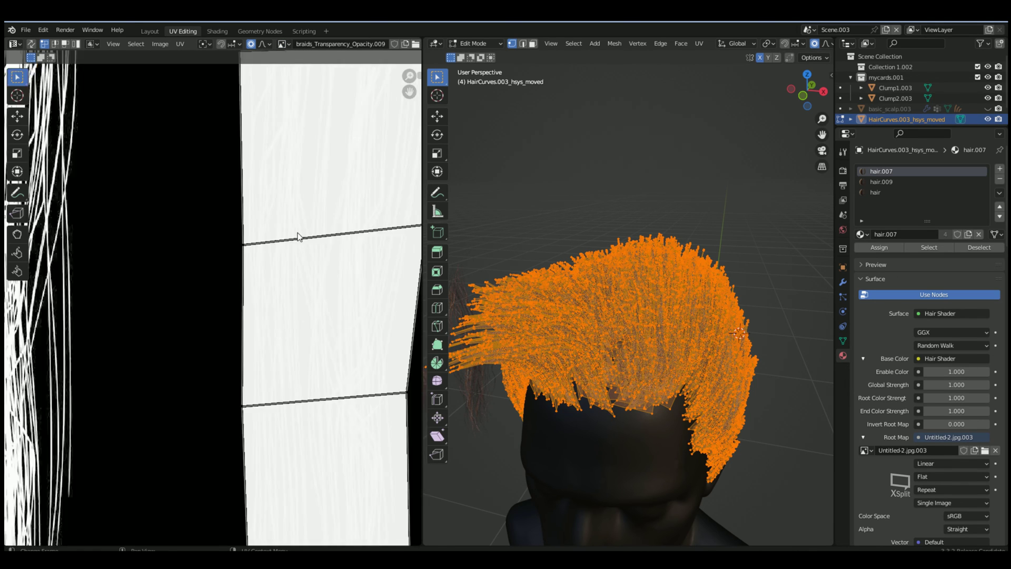
key("Home")
scroll(294, 271, "up", 3)
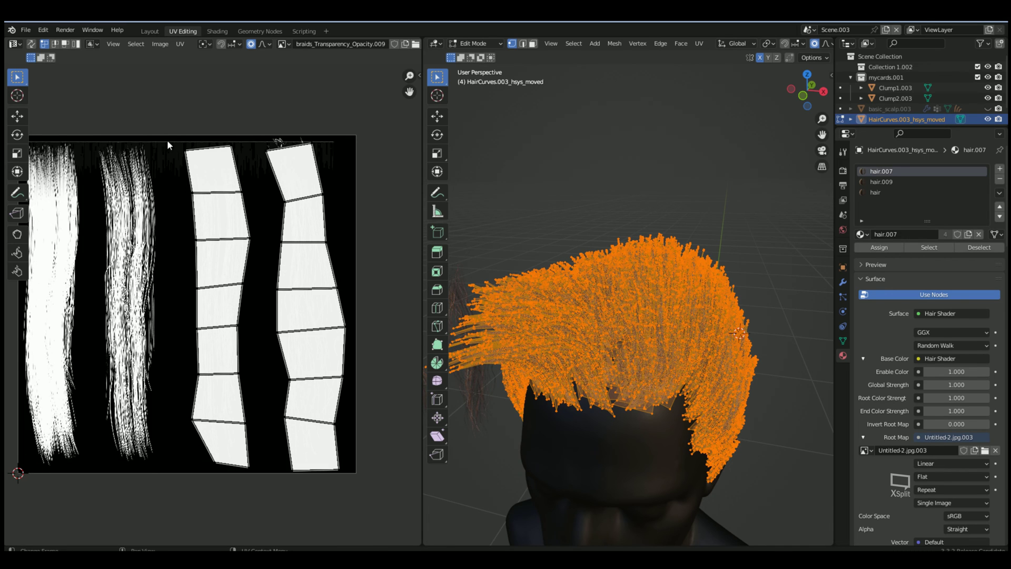
Try to move both selected hair card UV islands with proportional editing over the opacity texture.
scroll(247, 264, "down", 1)
left_click_drag(177, 177, 377, 506)
key("g")
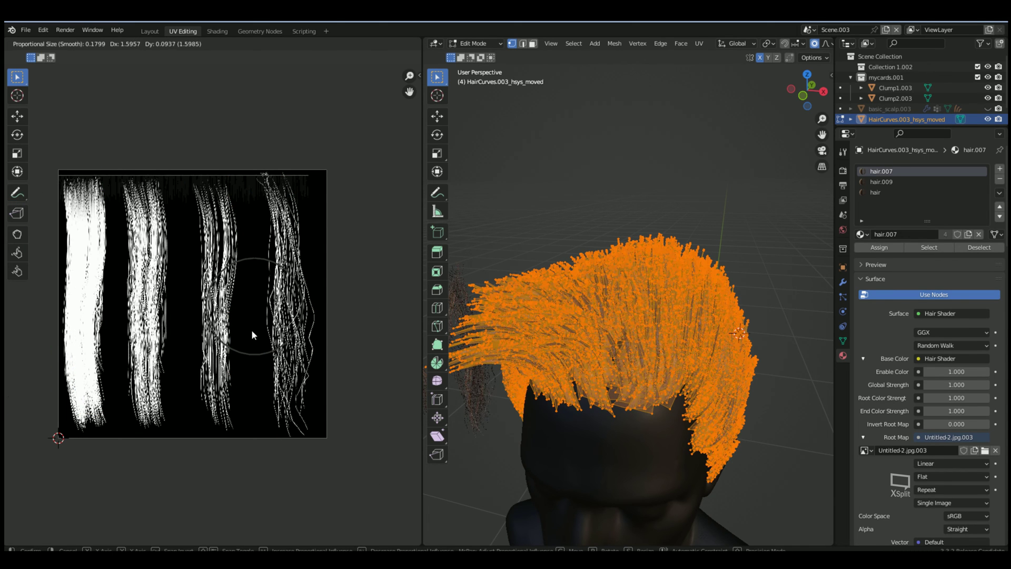
key("Escape")
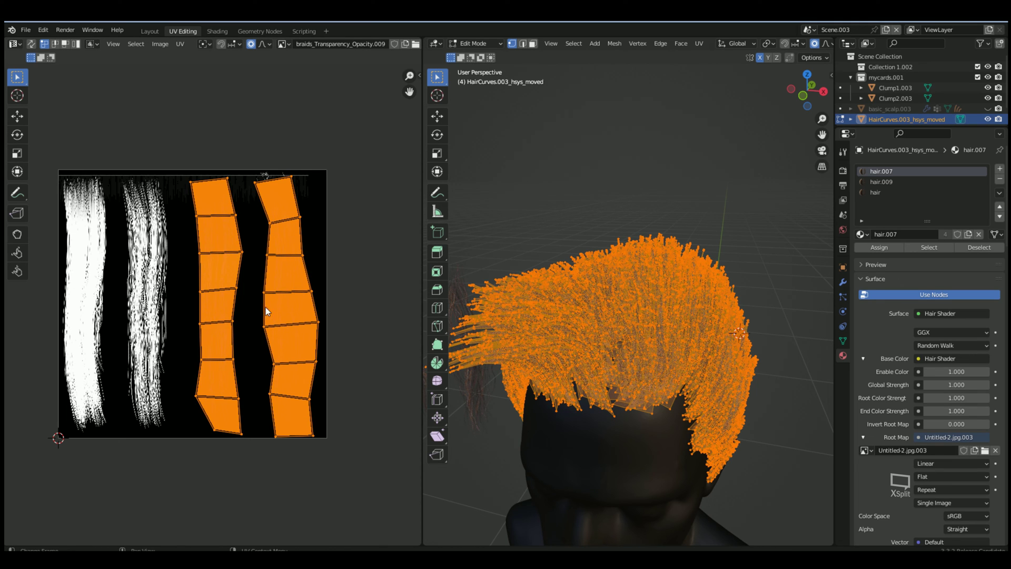
Return the converted hair mesh to Object Mode.
left_click(473, 43)
left_click(477, 57)
middle_click_drag(651, 308, 713, 140)
left_click(713, 140)
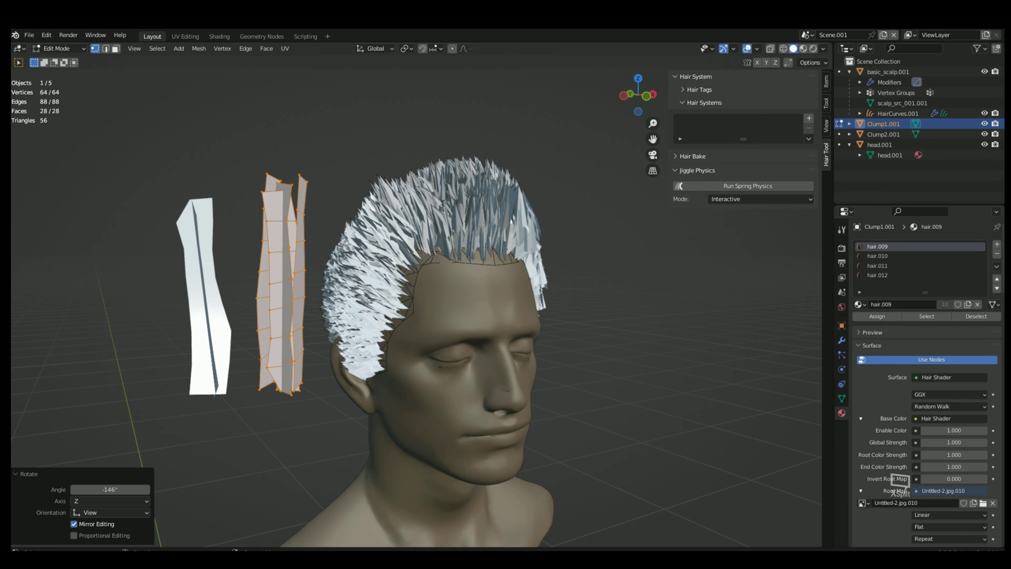
Rotate all of Clump1.001's geometry in Edit Mode from the side view to test its effect on the hair direction.
middle_click_drag(590, 386, 253, 254)
scroll(515, 410, "up", 2)
scroll(597, 374, "down", 1)
middle_click_drag(59, 69, 66, 64)
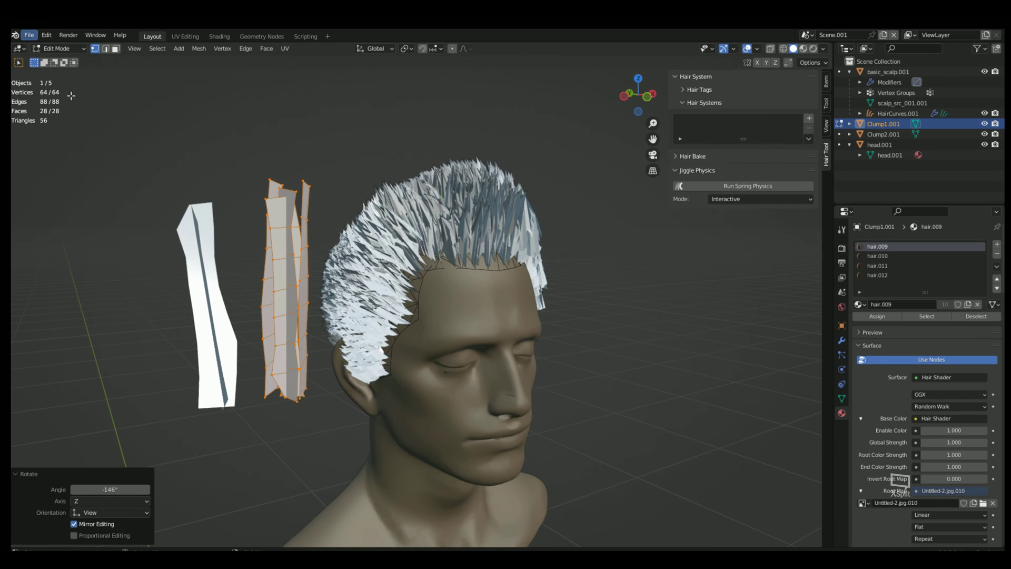
middle_click_drag(285, 256, 558, 145)
left_click(639, 95)
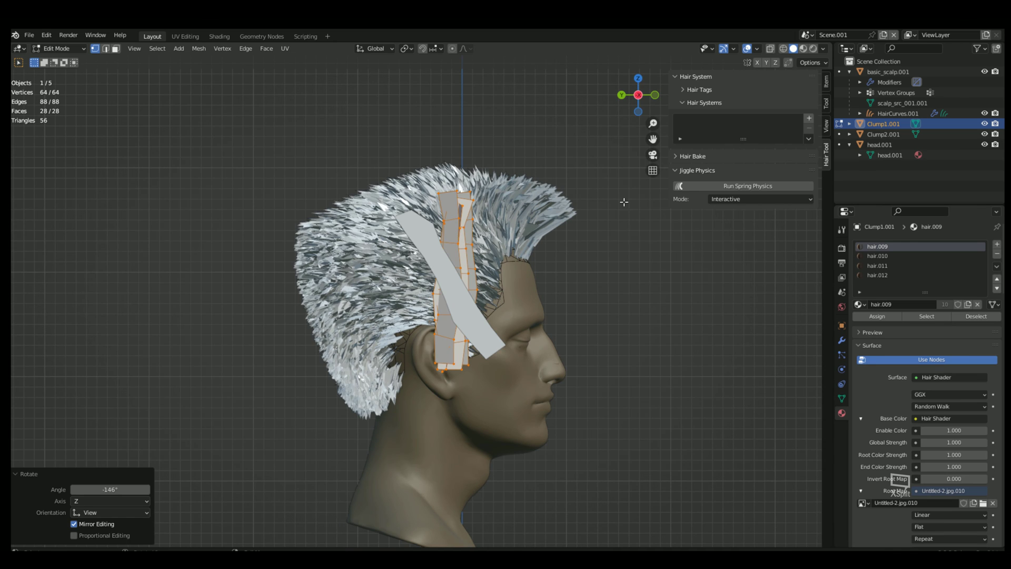
key("r")
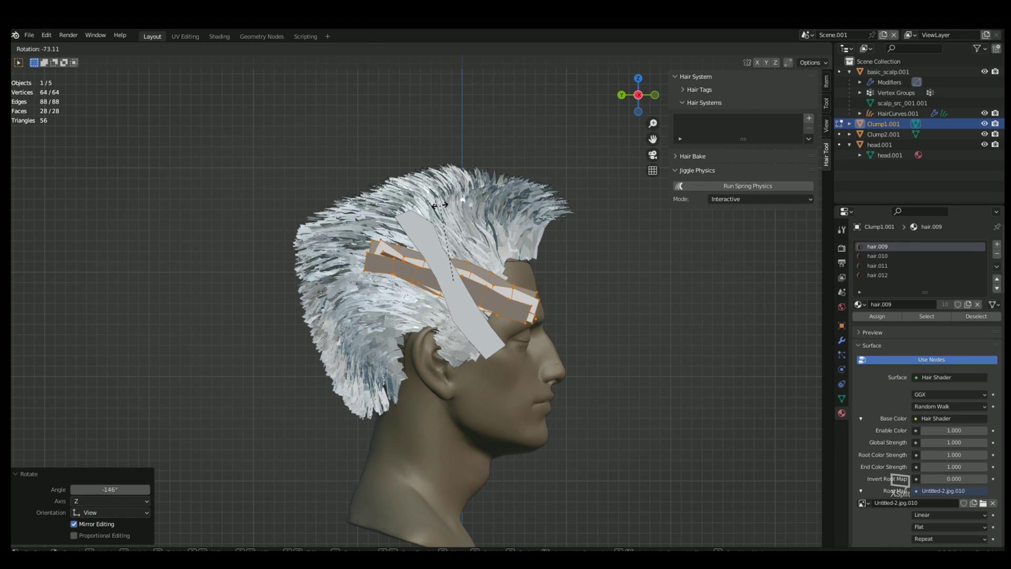
left_click(447, 245)
Return to Object Mode, select HairCurves.001 and enable its wireframe viewport display to examine the hair cards.
middle_click_drag(279, 87, 159, 85)
left_click(82, 49)
left_click(52, 62)
left_click(480, 192)
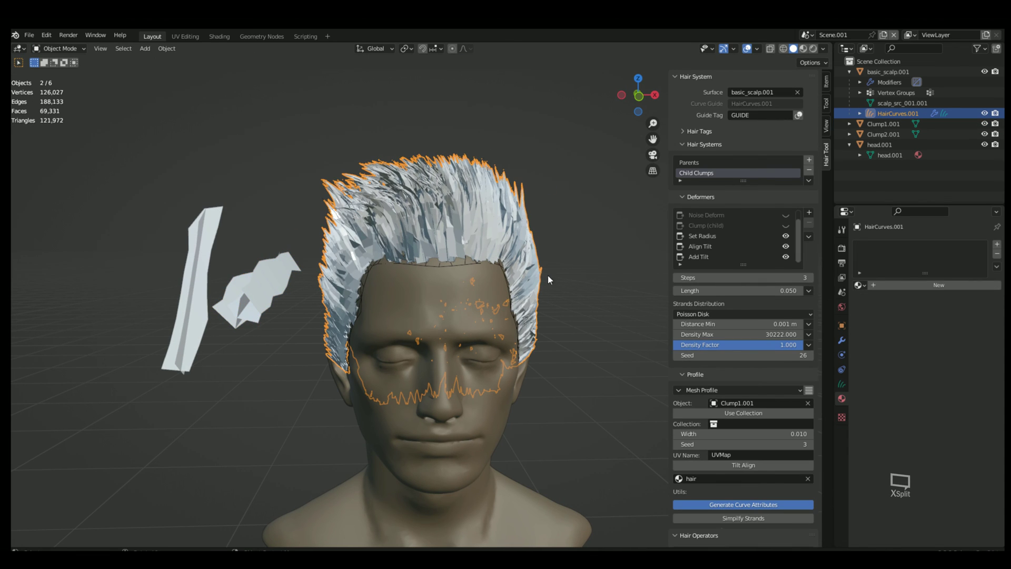
left_click(843, 326)
left_click(861, 448)
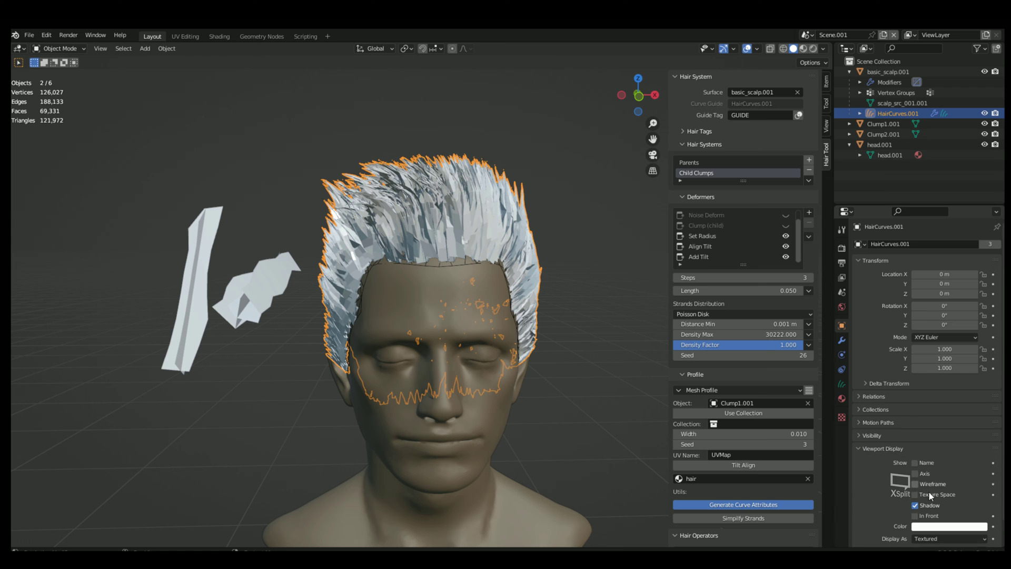
left_click(917, 484)
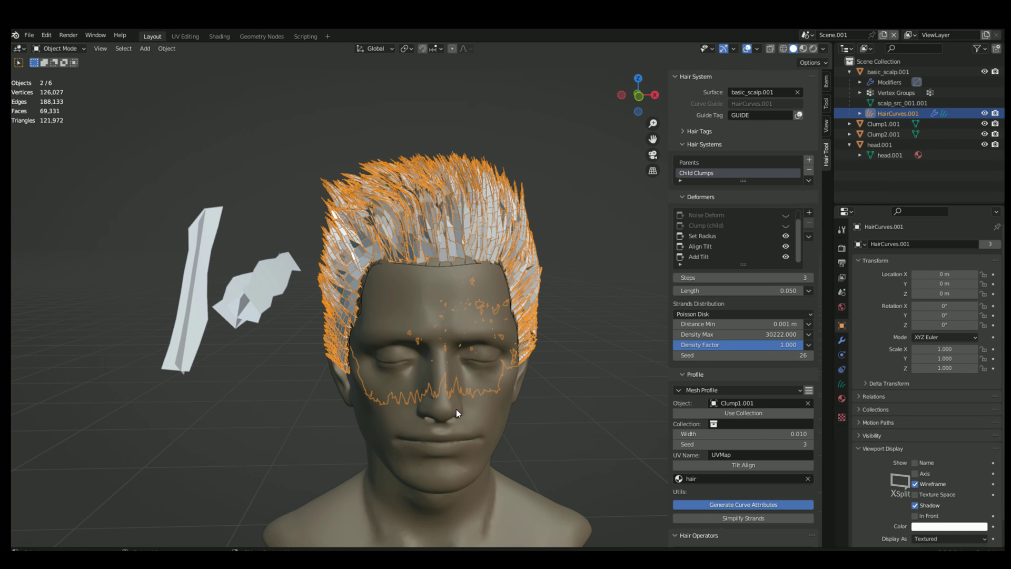
middle_click_drag(458, 409, 585, 495)
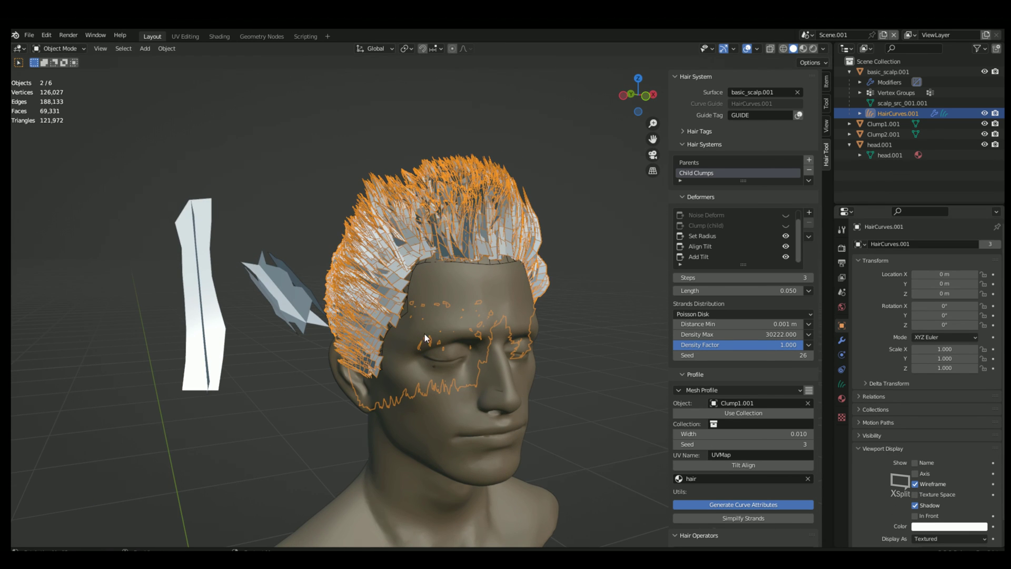
middle_click_drag(426, 338, 579, 182)
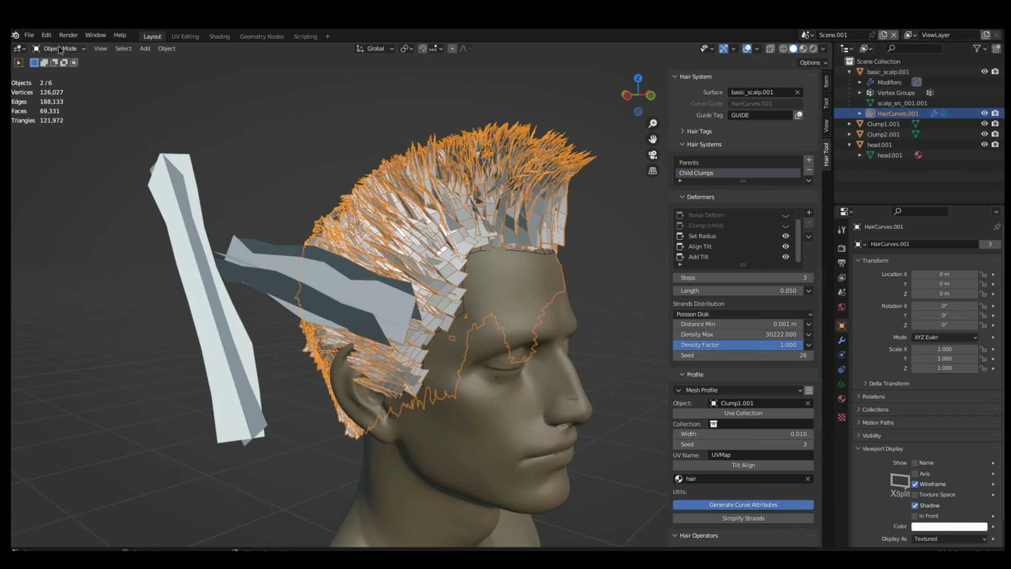
Select Clump1.001 and rotate all its geometry by -115° in Edit Mode from the side view.
key("Return")
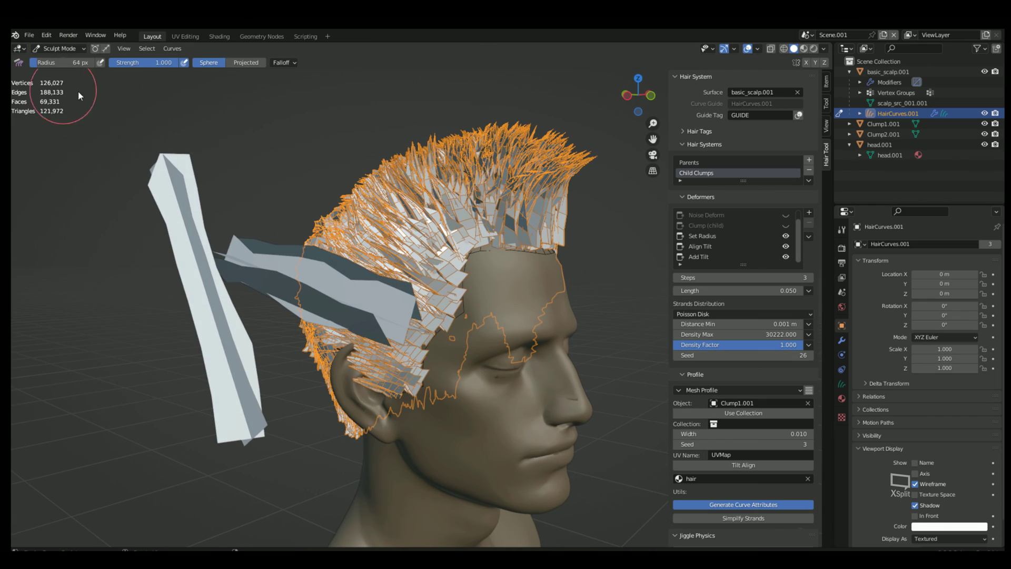
left_click(65, 50)
left_click(64, 59)
left_click(331, 292)
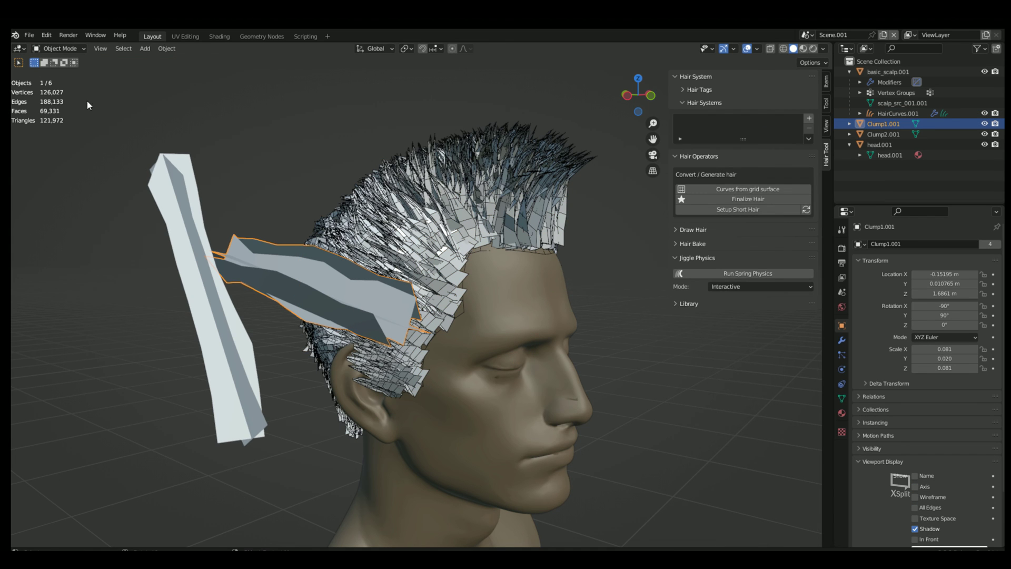
left_click(66, 53)
key("Return")
middle_click_drag(473, 296, 541, 294)
left_click(641, 96)
key("r")
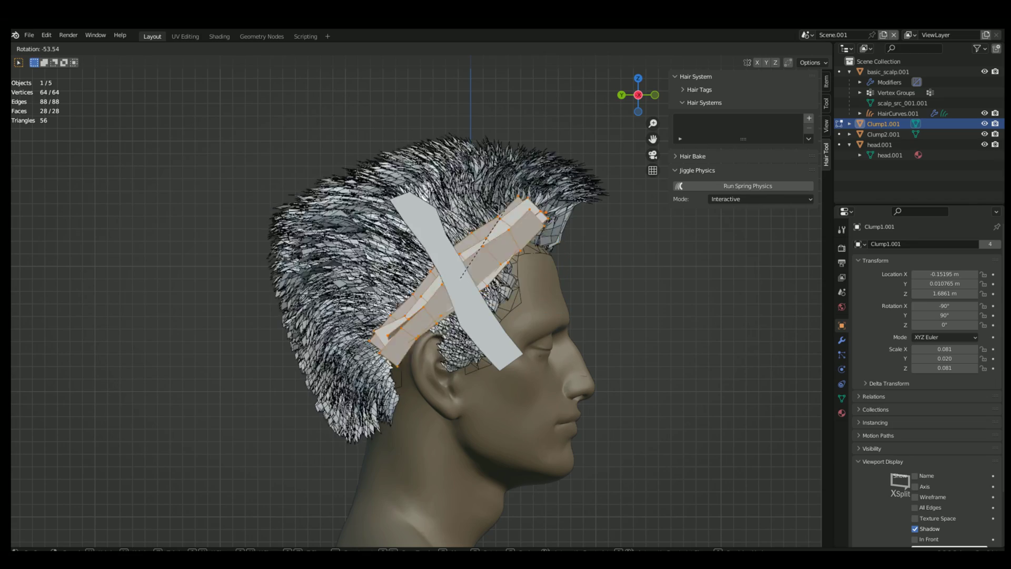
left_click(428, 222)
Inspect the hair with the reoriented clump and start another rotation of Clump1.001's geometry from the side view.
middle_click_drag(614, 290, 418, 295)
scroll(419, 264, "up", 4)
middle_click_drag(422, 245, 636, 263)
scroll(408, 239, "down", 4)
left_click(635, 98)
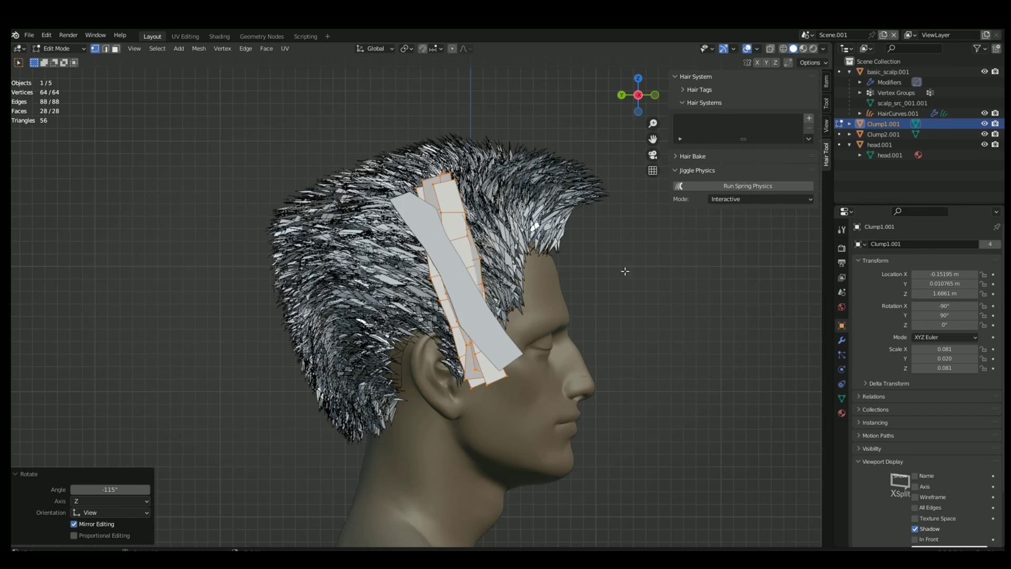
key("r")
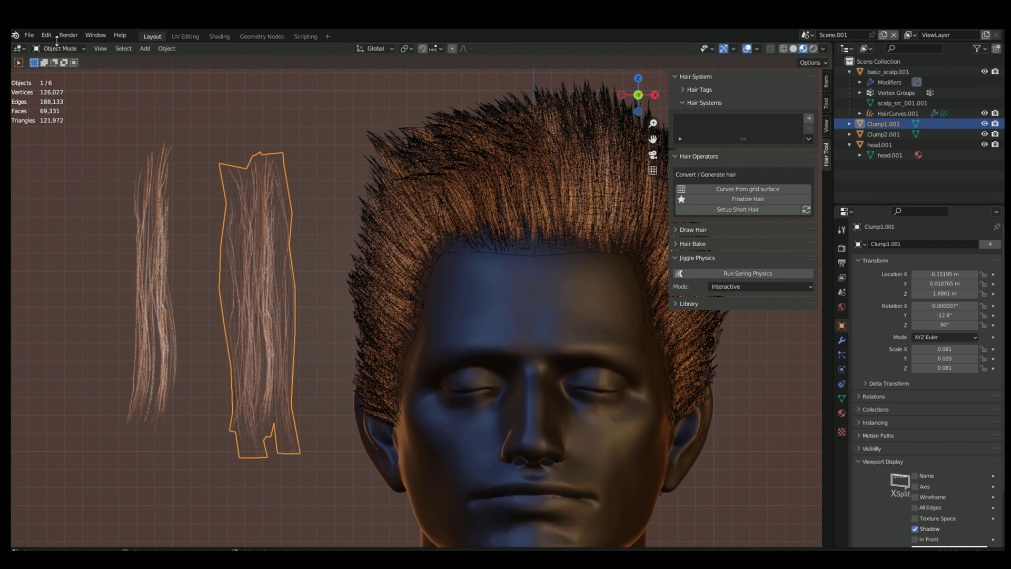
Try to move Clump1.001's top vertices up and away from the head in Edit Mode, and return to Object Mode.
left_click(60, 48)
left_click(62, 48)
left_click(58, 66)
left_click_drag(194, 113, 324, 183)
key("g")
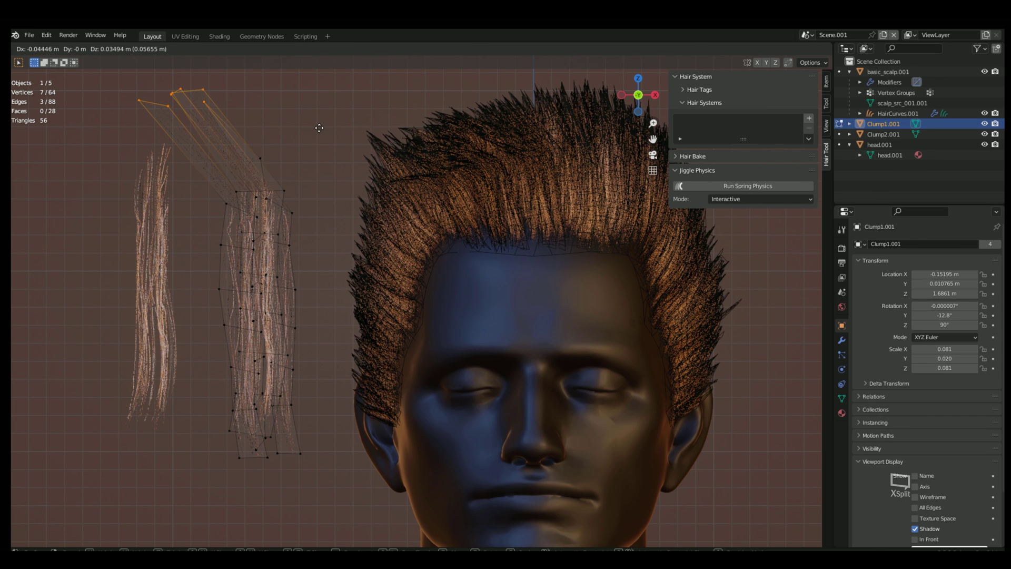
right_click(320, 169)
scroll(292, 180, "down", 2)
left_click(59, 49)
left_click(61, 61)
middle_click_drag(367, 298, 600, 151)
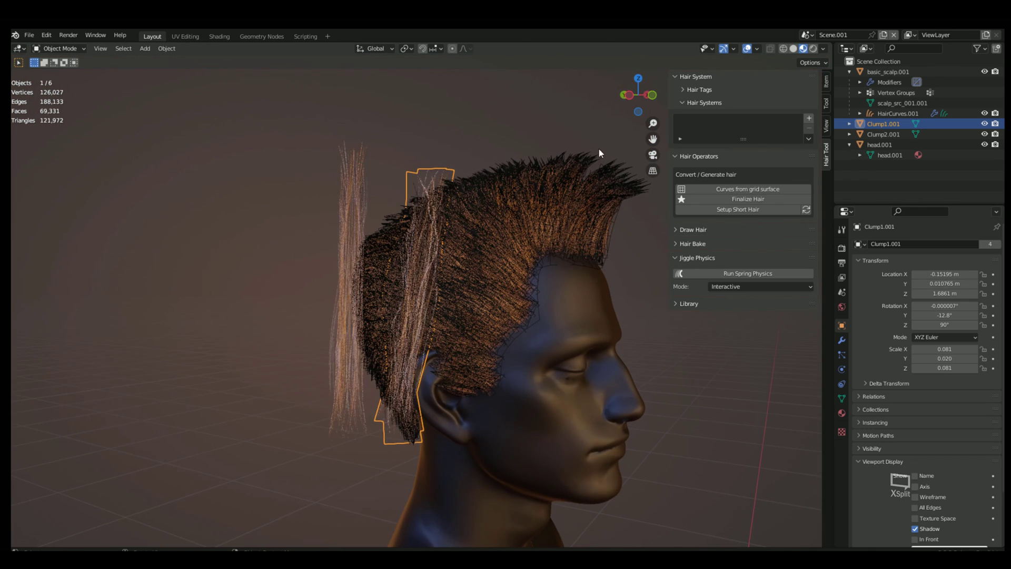
Rotate Clump1.001 in Object Mode from the side view to a Y rotation of -189°.
left_click(630, 96)
key("r")
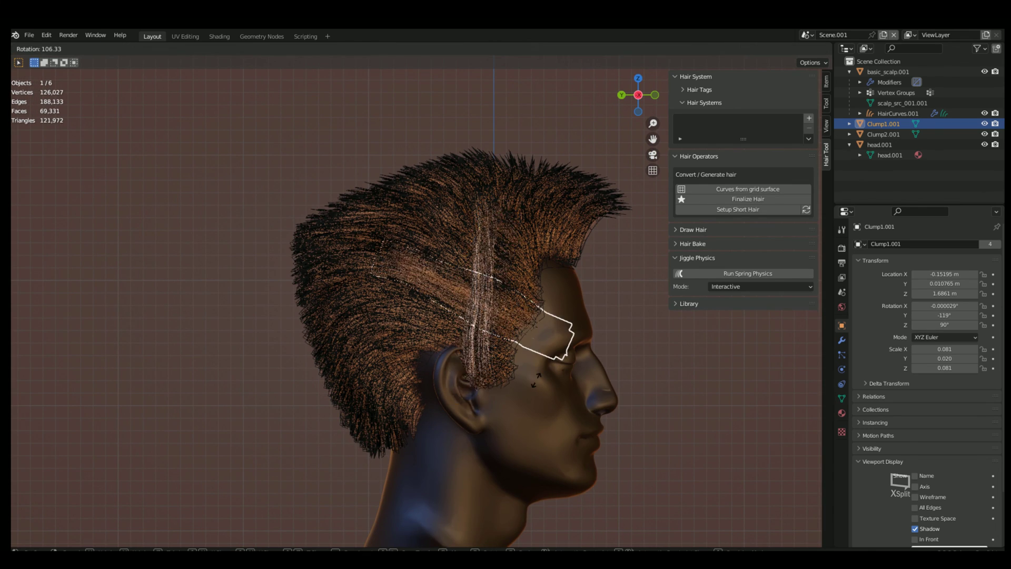
left_click(523, 441)
middle_click_drag(523, 441, 454, 429)
scroll(459, 424, "up", 3)
Try moving Clump1.001's bottom vertices sideways in Edit Mode from the front view, and cancel the move.
left_click(64, 48)
left_click(61, 74)
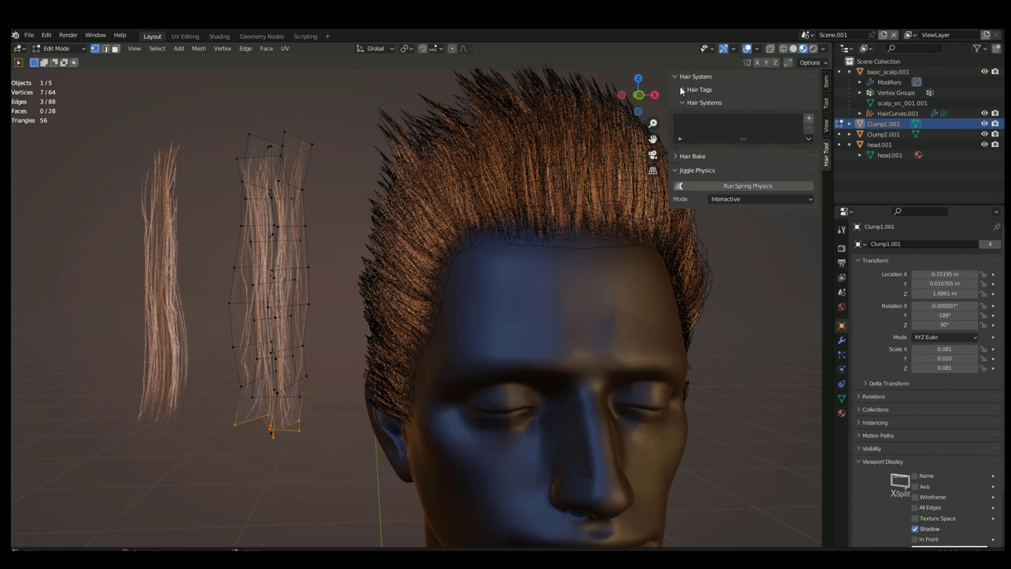
left_click(638, 96)
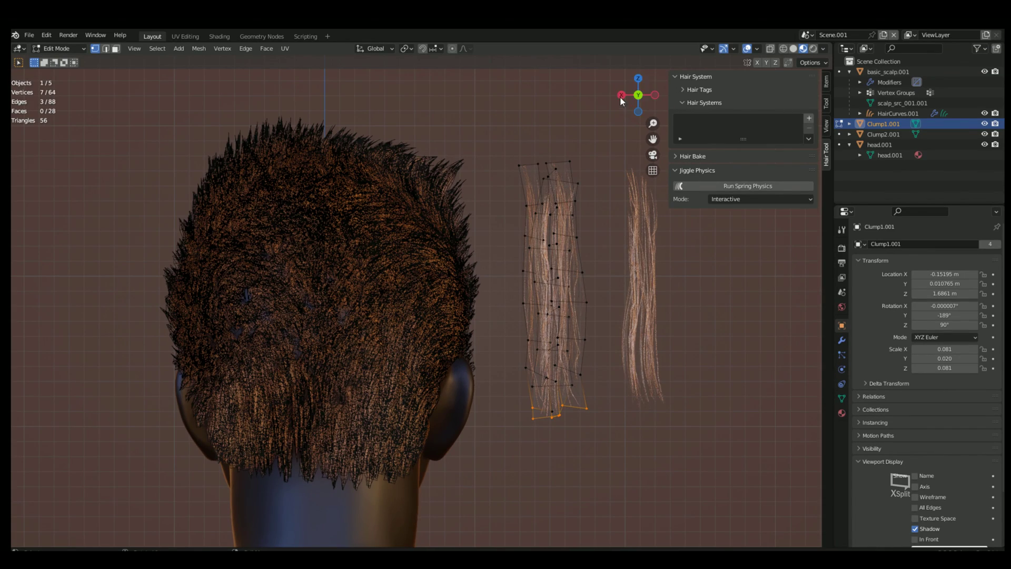
left_click(620, 98)
left_click(621, 99)
left_click_drag(334, 475, 251, 398)
key("g")
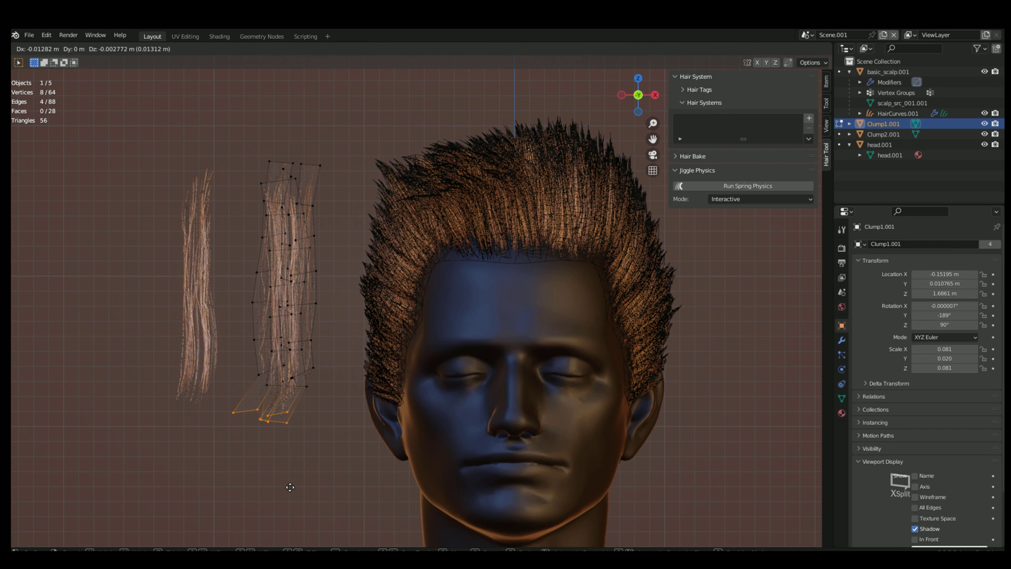
key("Escape")
Try moving Clump1.001's top vertices downward, cancel the move, deselect everything and return to Object Mode.
left_click_drag(245, 135, 333, 197)
key("g")
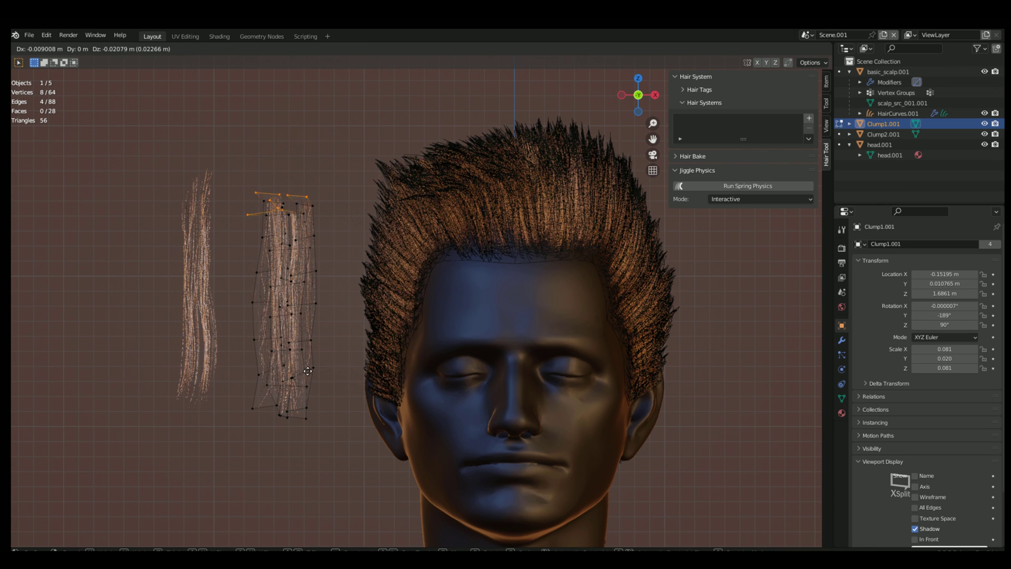
key("Escape")
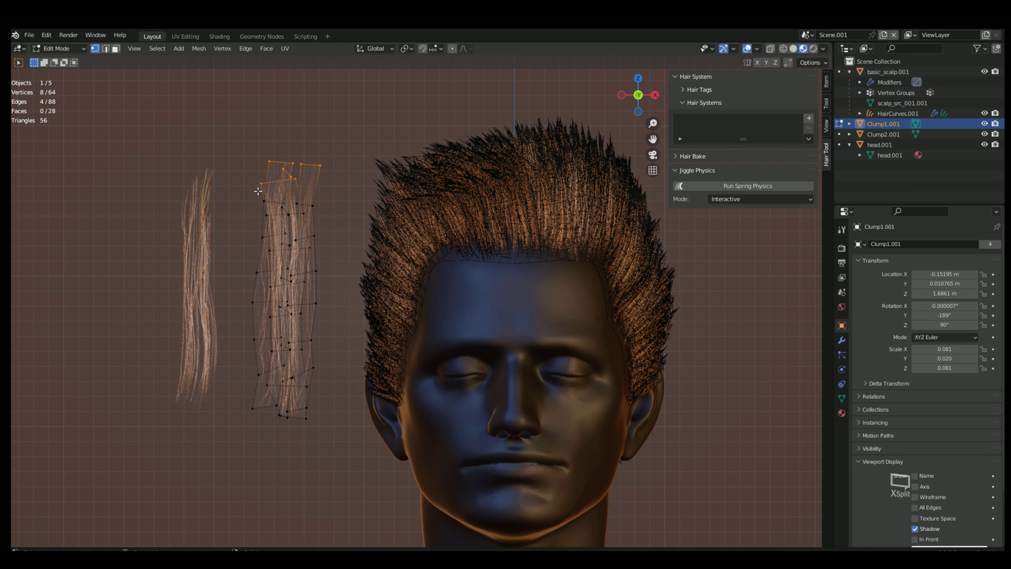
left_click(339, 188)
scroll(338, 207, "up", 1)
middle_click_drag(344, 196, 385, 239, "shift")
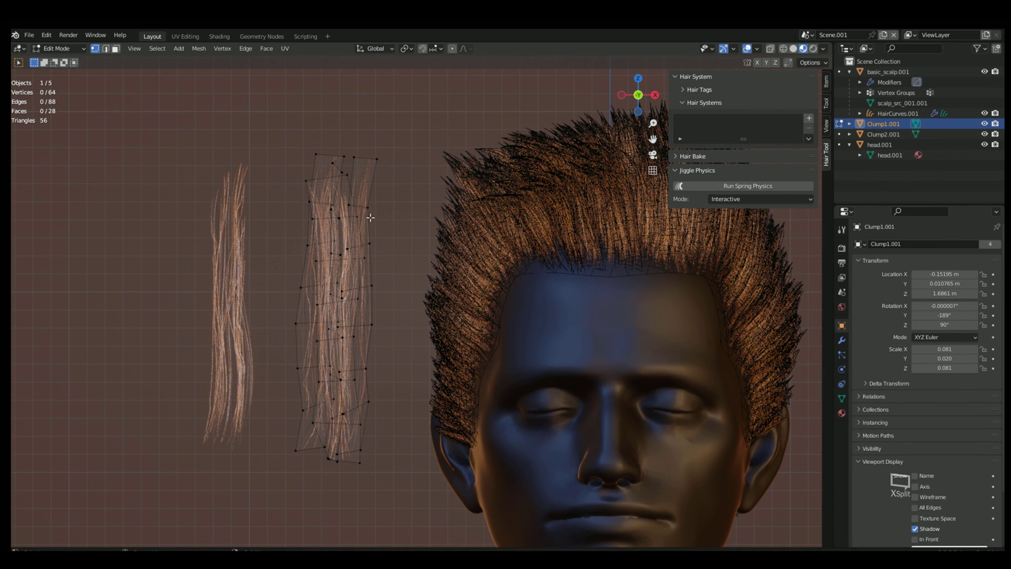
left_click(66, 49)
scroll(337, 300, "down", 2)
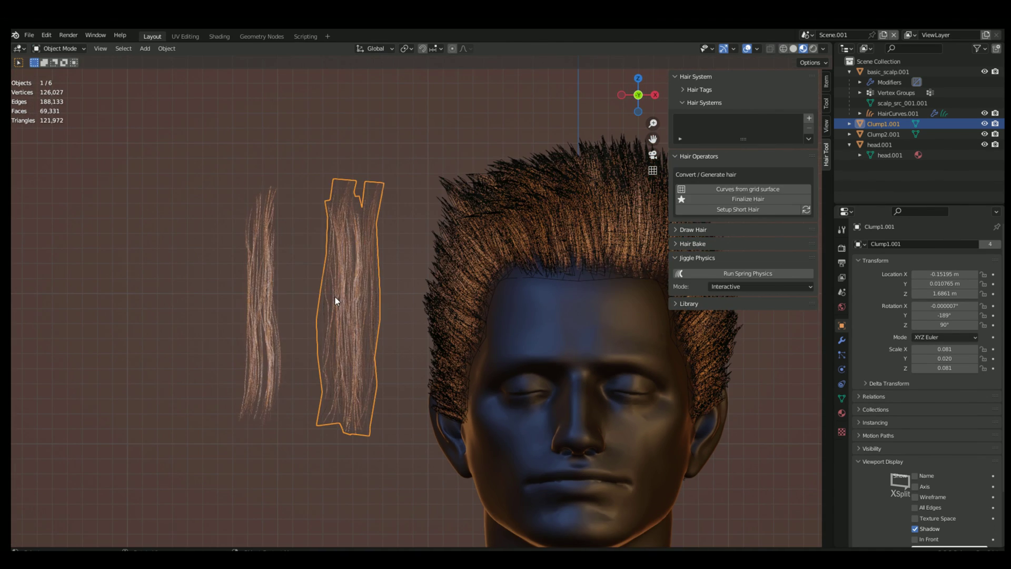
Examine the reoriented Clump1.001 beside the head and compare its direction with the hair in perspective view.
key("KP_5")
middle_click_drag(437, 300, 341, 293, "shift")
scroll(376, 308, "up", 1)
scroll(400, 295, "down", 2)
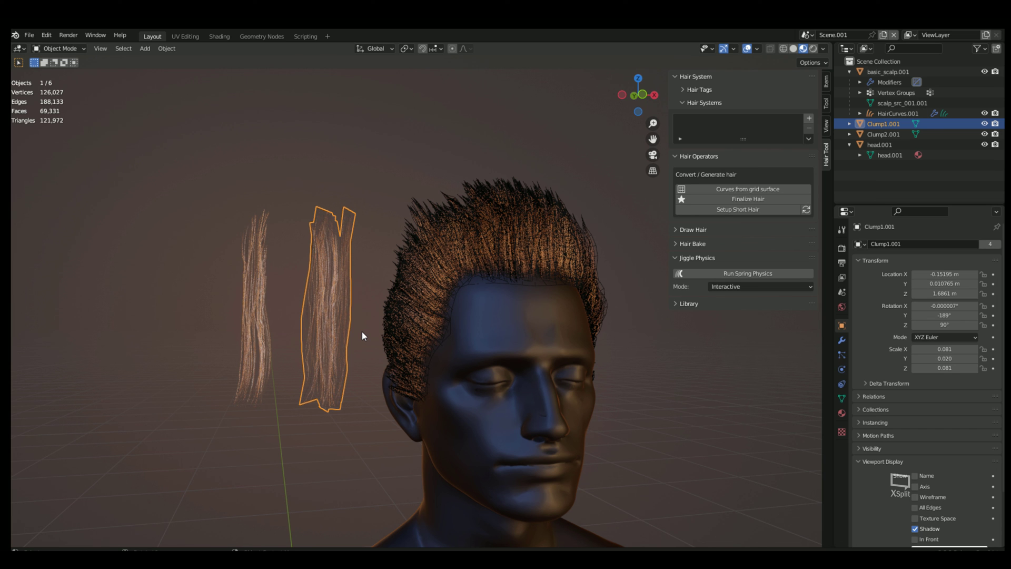
mouse_move(559, 412)
middle_mouse_down()
mouse_move(515, 413)
mouse_move(556, 409)
middle_mouse_up()
scroll(522, 398, "up", 1)
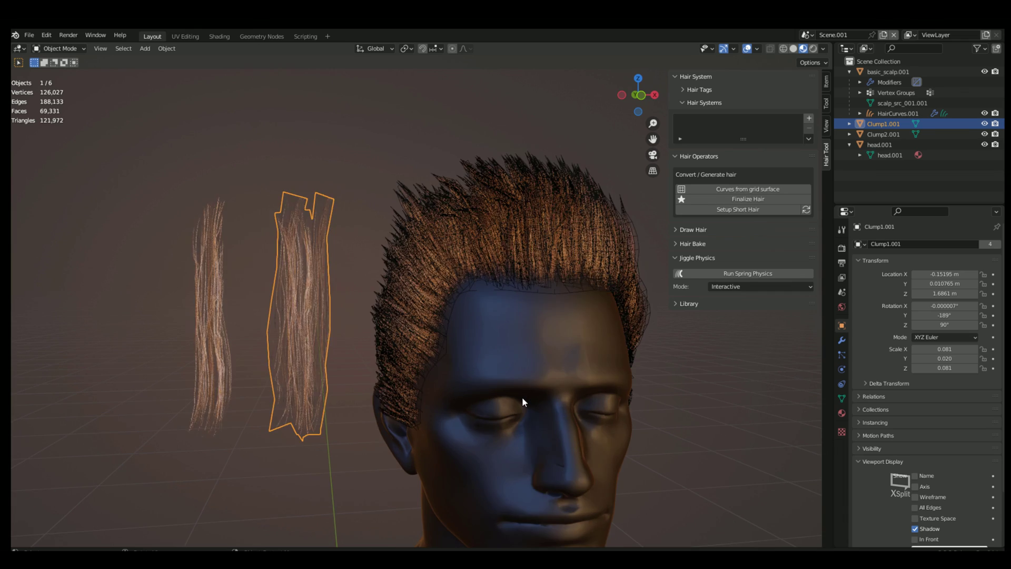
middle_click_drag(737, 445, 645, 453)
Select HairCurves.001 to show its hair system settings, deselect it, inspect the hair around the head and display the available interaction modes.
left_click(562, 321)
middle_click_drag(561, 320, 542, 233)
left_click(605, 251)
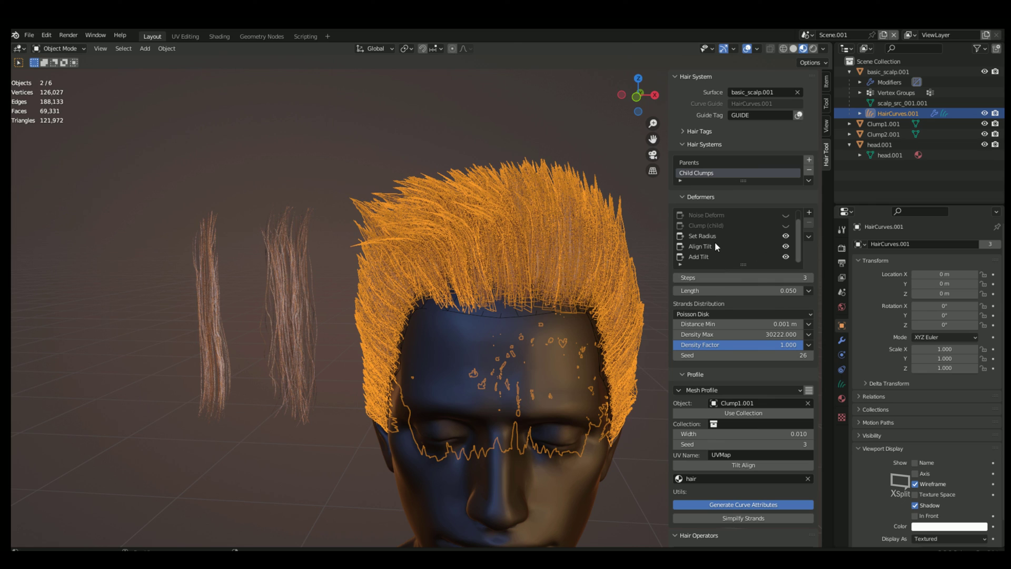
middle_click_drag(567, 296, 522, 301)
scroll(522, 299, "down", 2)
left_click(586, 302)
mouse_move(484, 328)
middle_mouse_down()
mouse_move(533, 332)
mouse_move(484, 308)
middle_mouse_up()
scroll(483, 305, "up", 3)
left_click(59, 48)
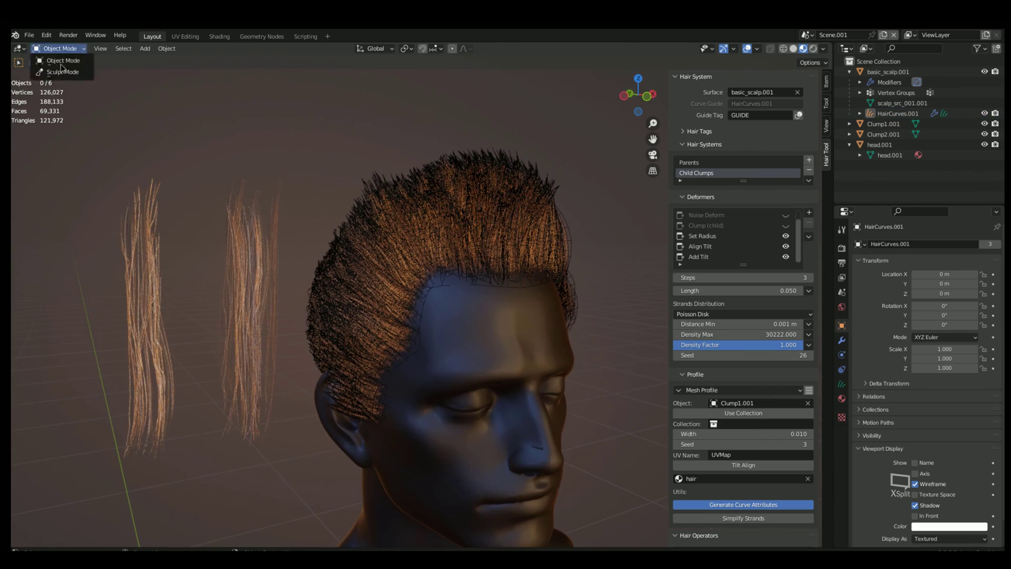